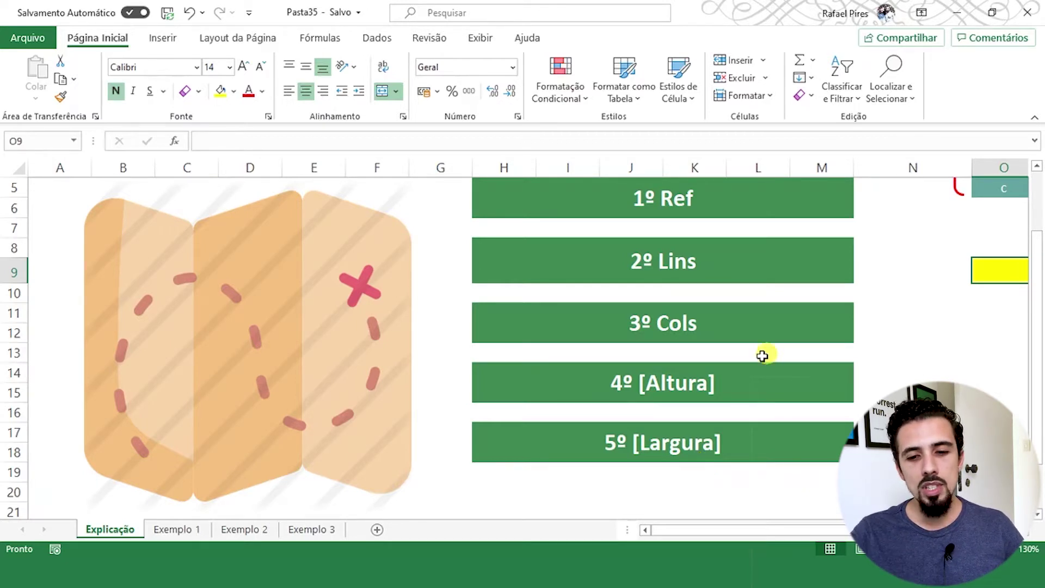
# Check the description and arguments of the DESLOC function among the lookup and reference functions
pyautogui.moveTo(671, 532); pyautogui.dragTo(765, 522)
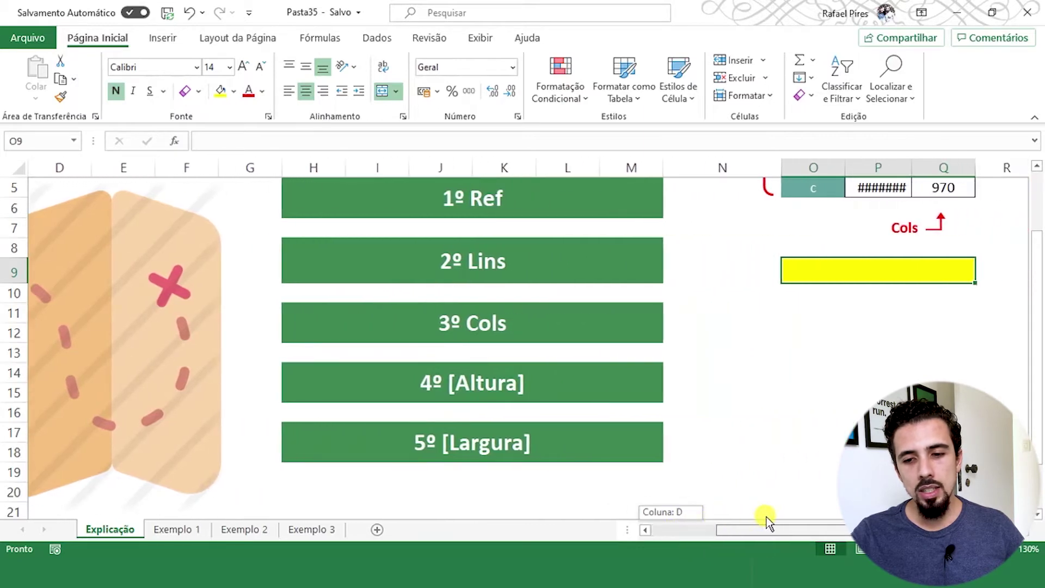
pyautogui.keyDown('ctrl'); pyautogui.scroll(2, 820, 398); pyautogui.keyUp('ctrl')
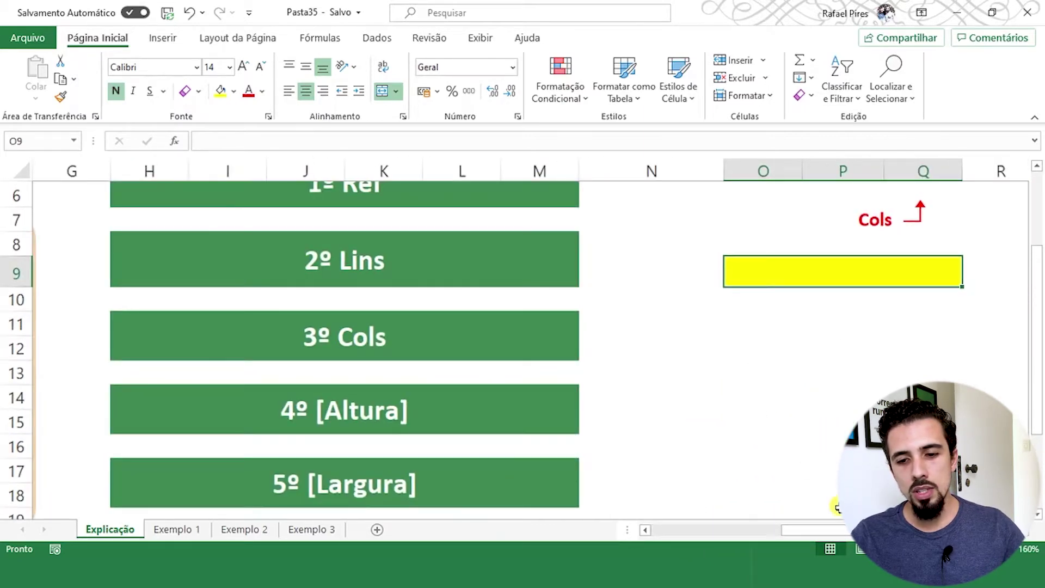
pyautogui.scroll(2, 833, 504)
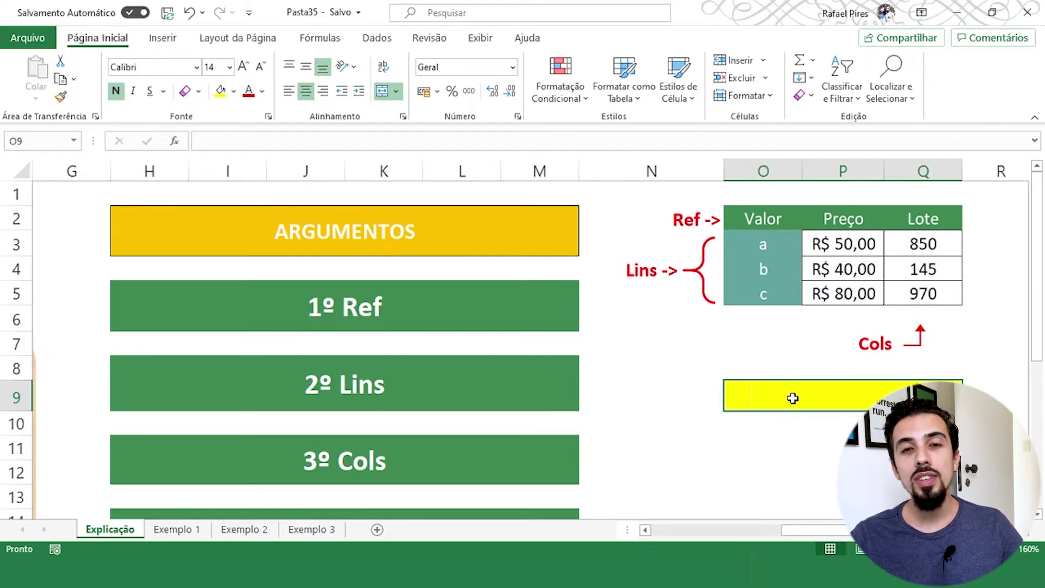
pyautogui.click(341, 38)
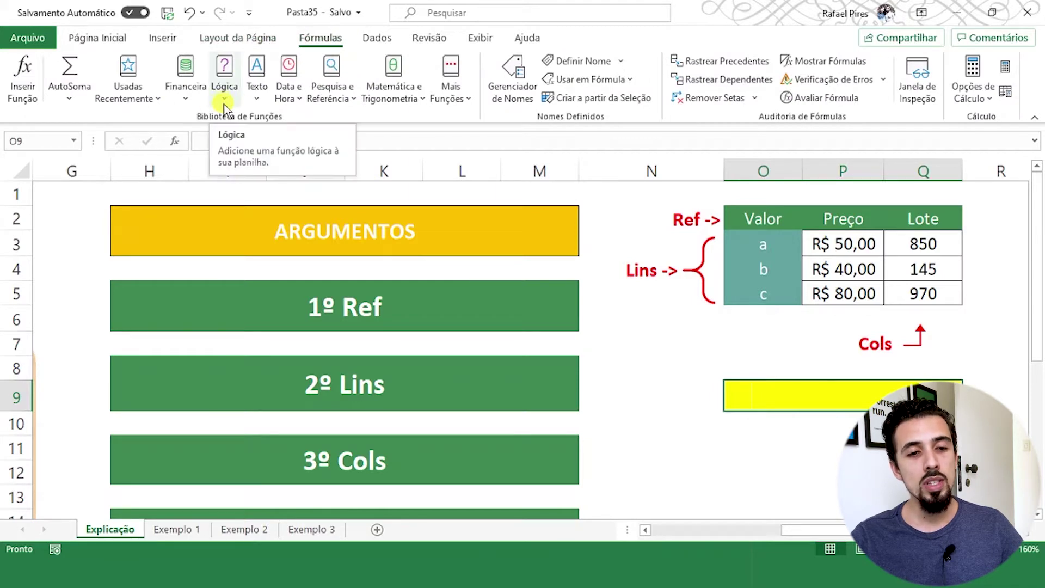
pyautogui.click(351, 102)
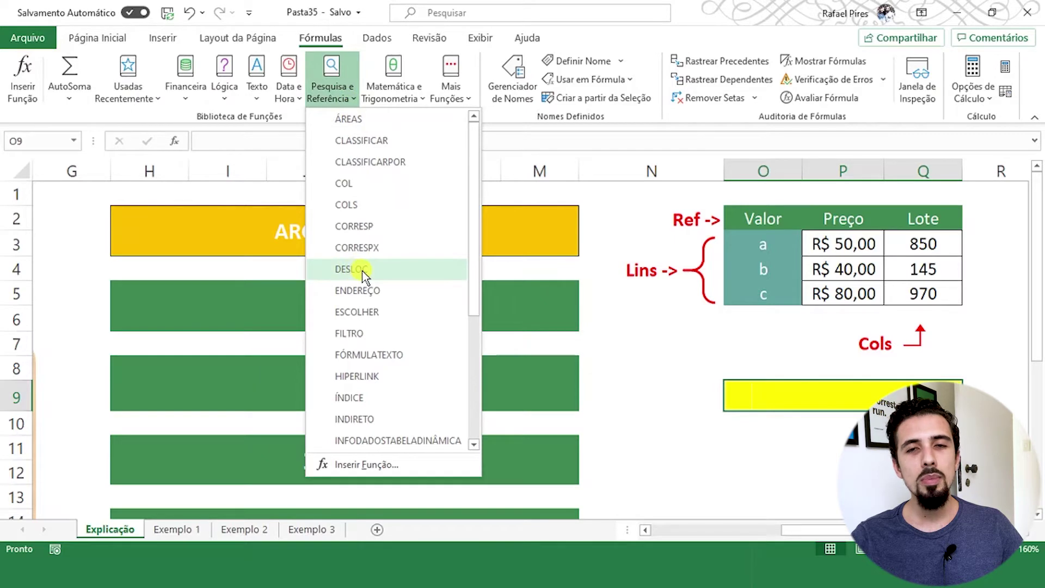
pyautogui.moveTo(364, 276)
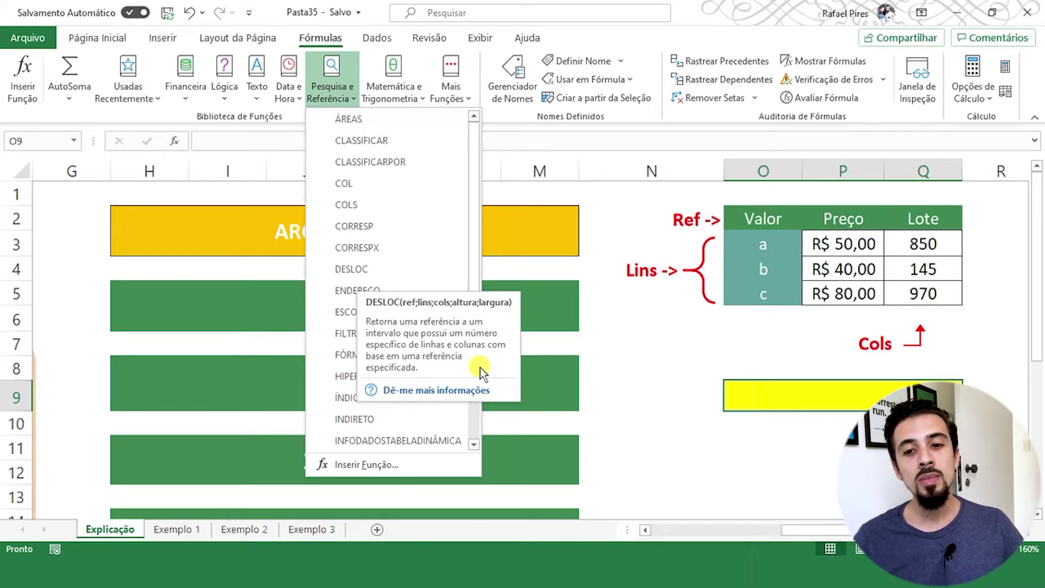
pyautogui.click(612, 364)
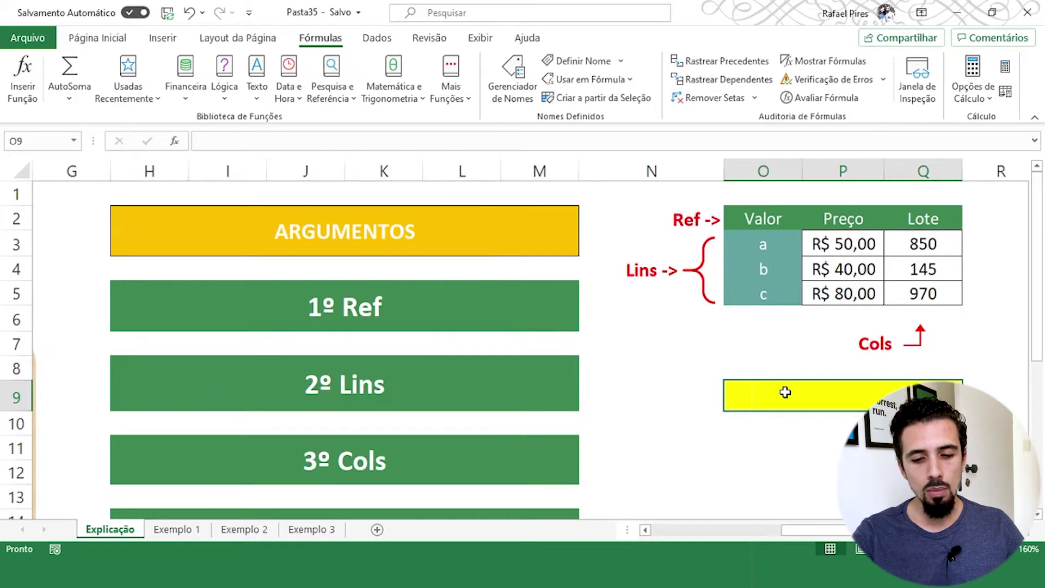
# Enter =DESLOC(O2;3;1) in the yellow cell O9, using the Valor header as the reference
pyautogui.write('=desloc')
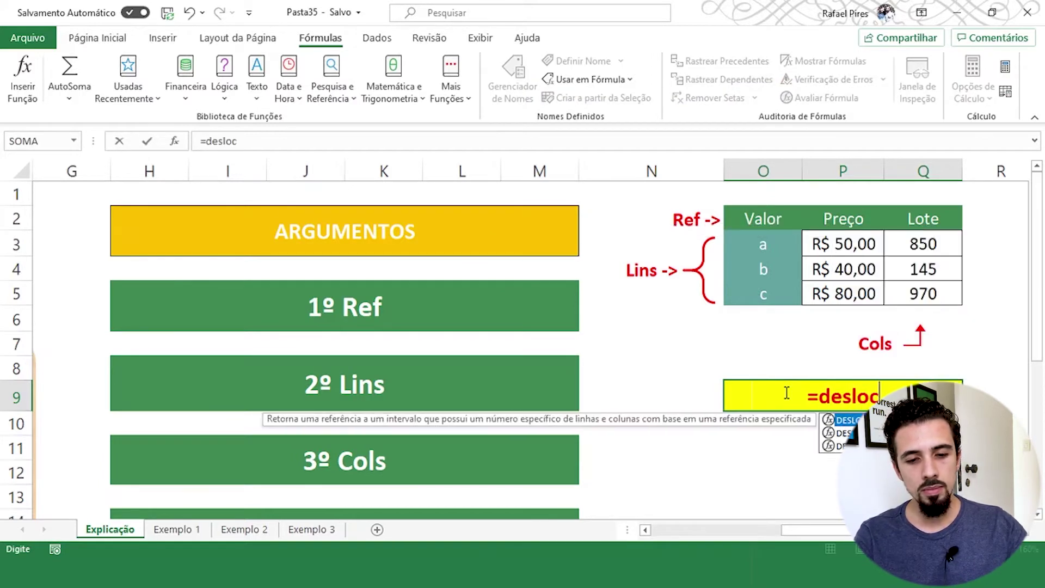
pyautogui.press('Tab')
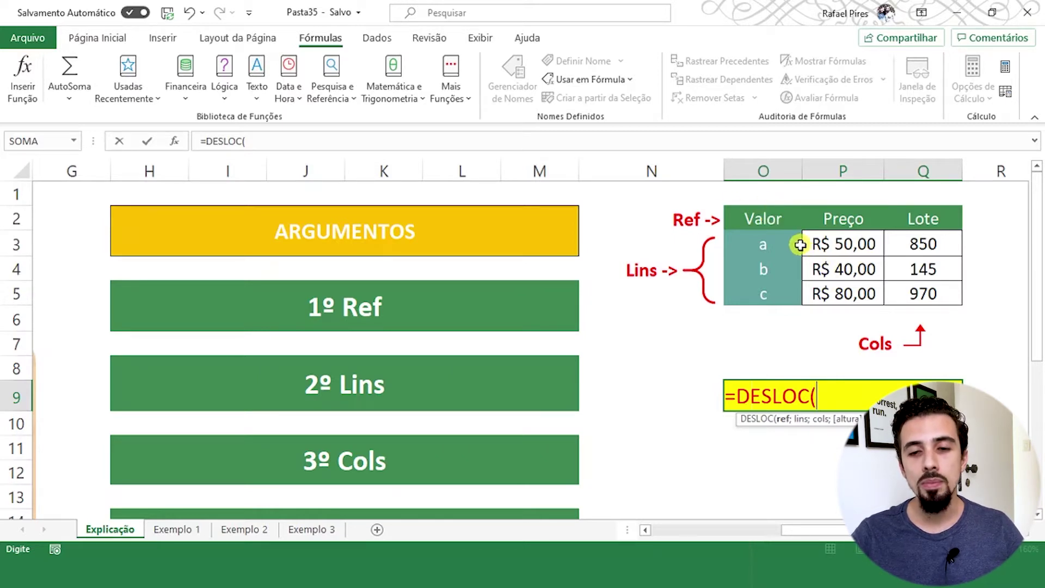
pyautogui.click(783, 218)
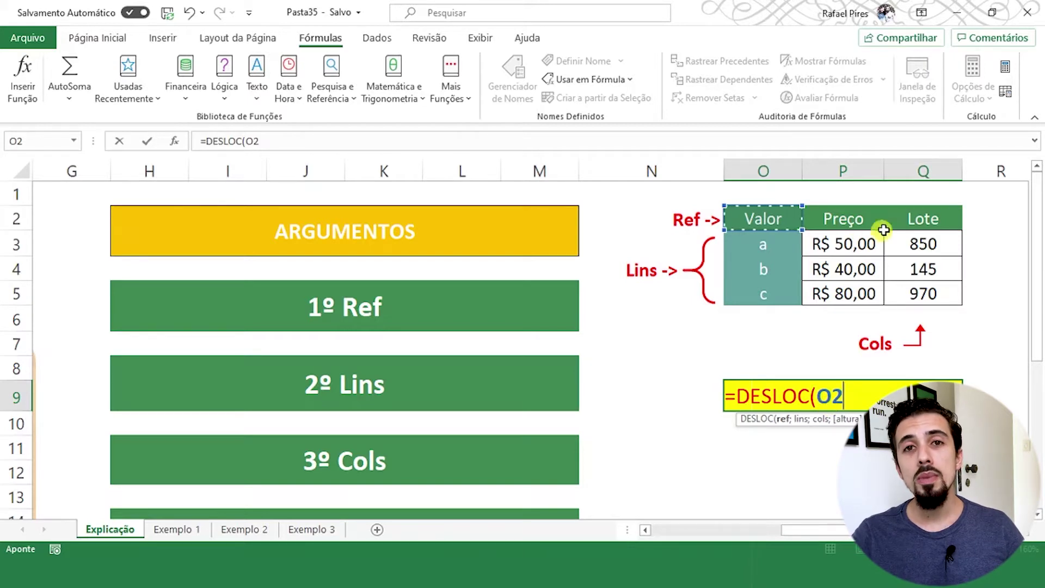
pyautogui.click(929, 220)
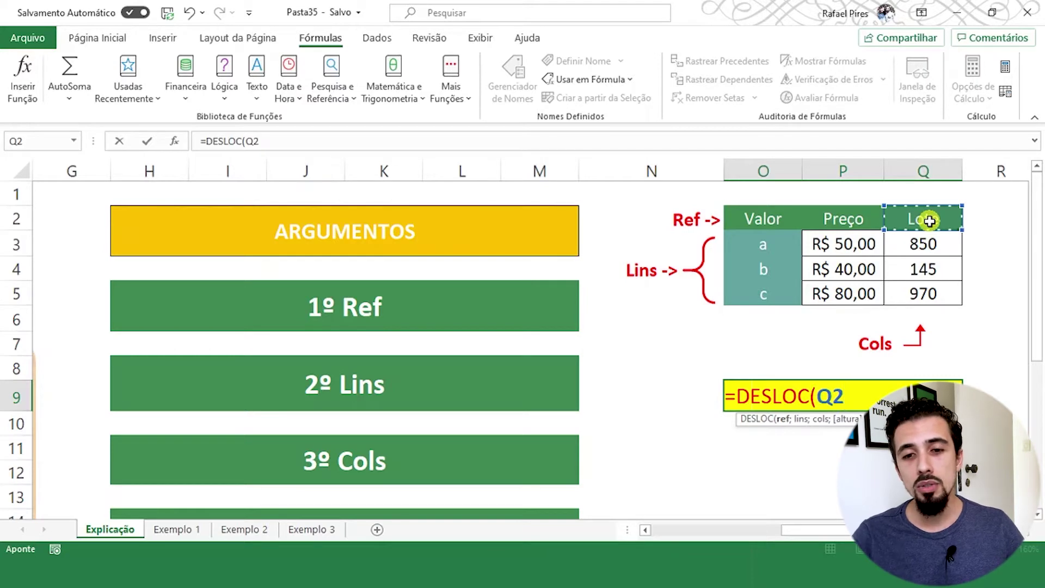
pyautogui.click(765, 217)
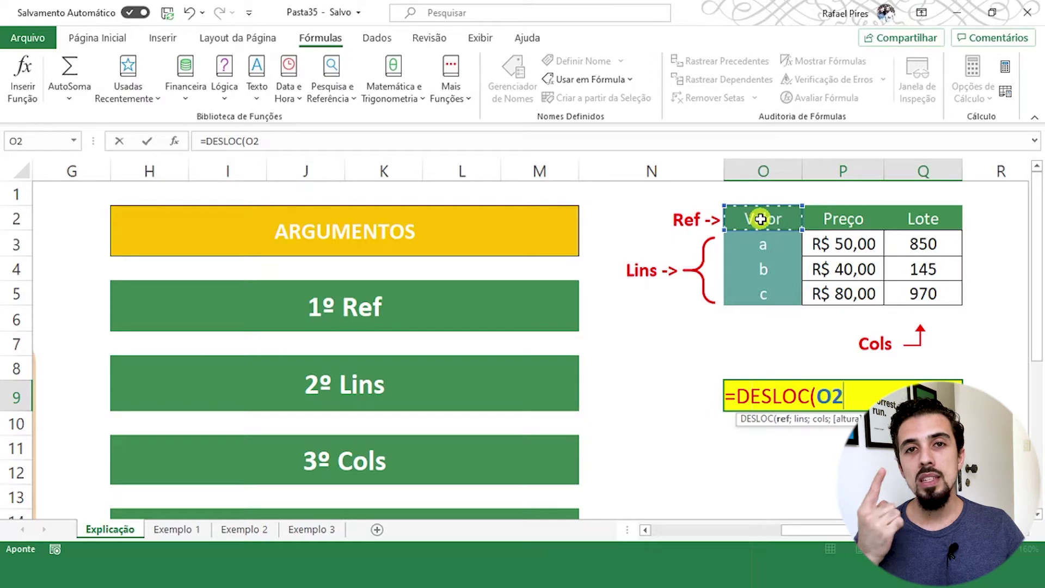
pyautogui.write(';')
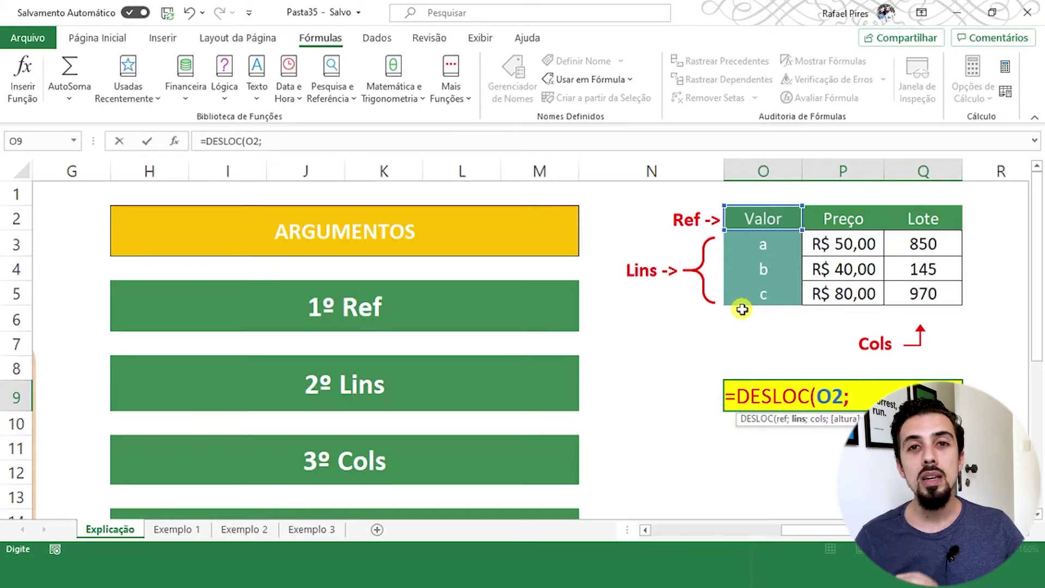
pyautogui.write('3')
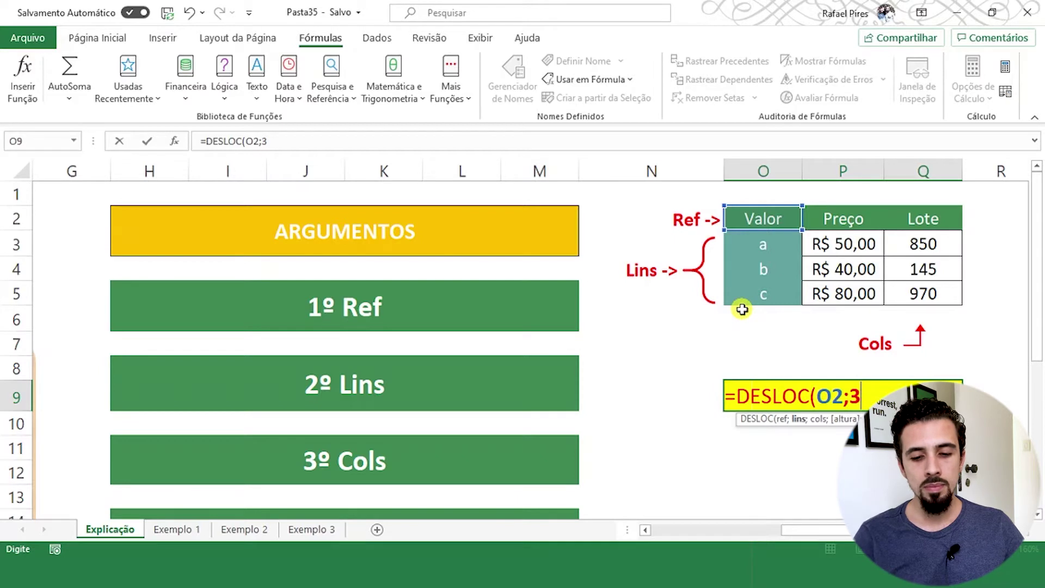
pyautogui.write(';')
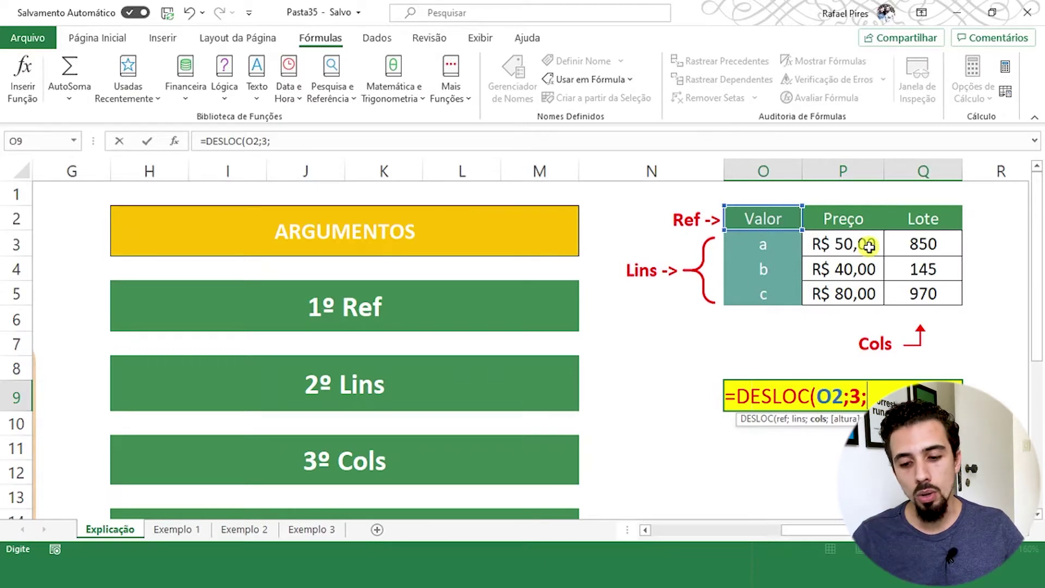
pyautogui.write(')')
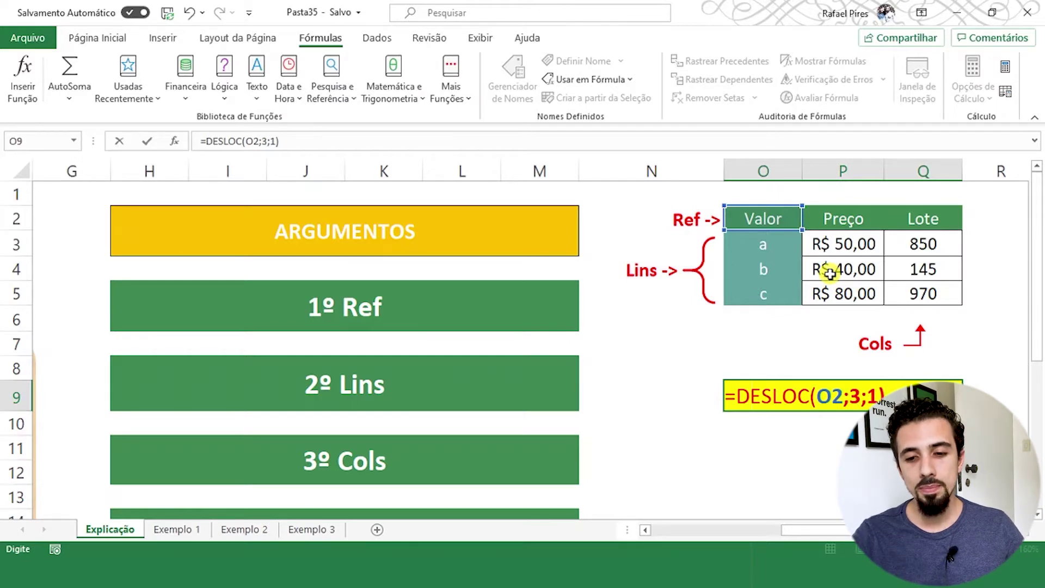
pyautogui.press('Return')
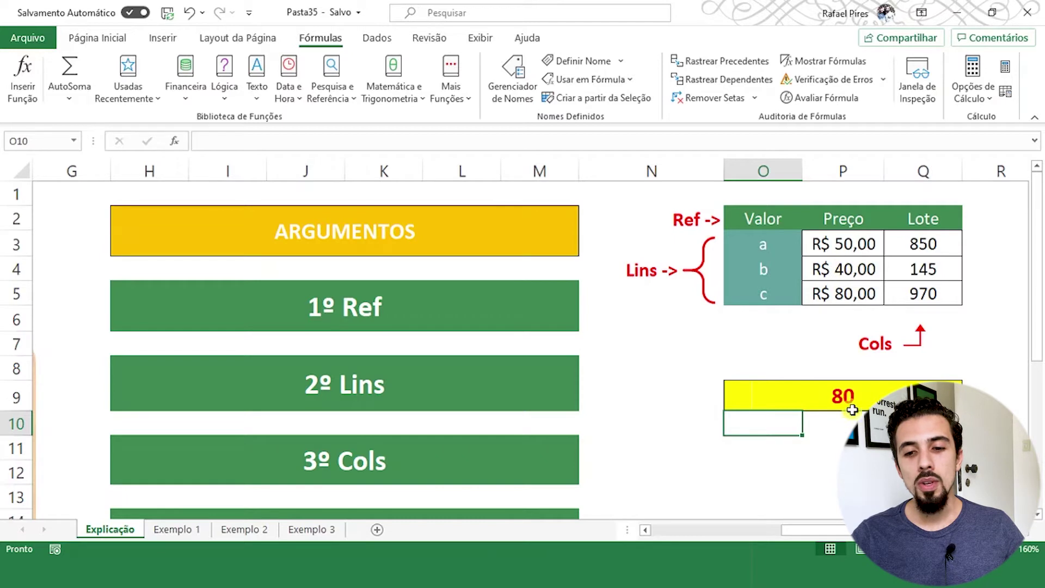
# Trace the offsets from O2 cell by cell: three rows down and one column right, then two rows down and two columns right
pyautogui.click(840, 394)
pyautogui.click(777, 223)
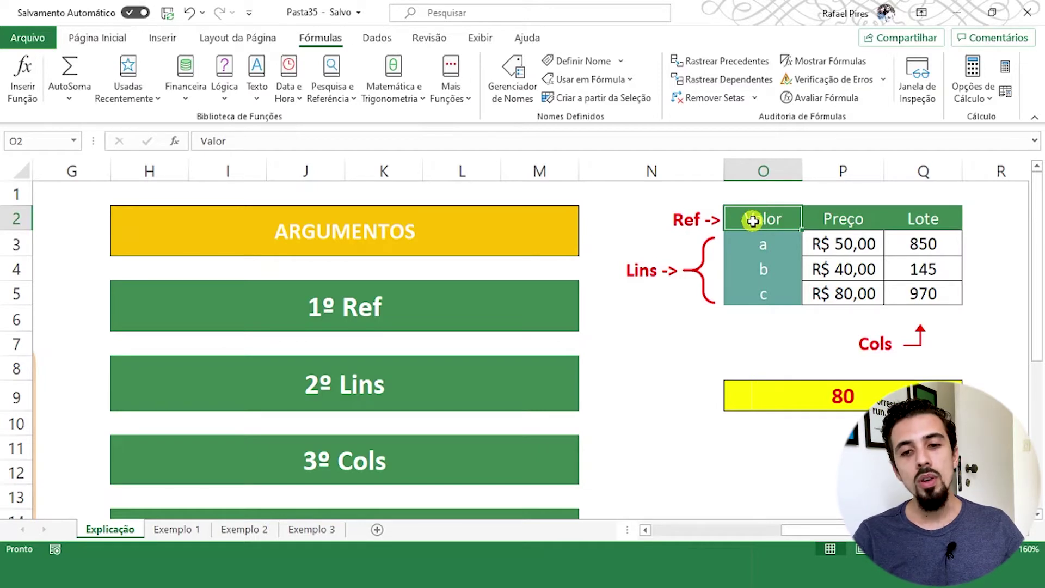
pyautogui.press('Down')
pyautogui.press('Down')
pyautogui.press('Down')
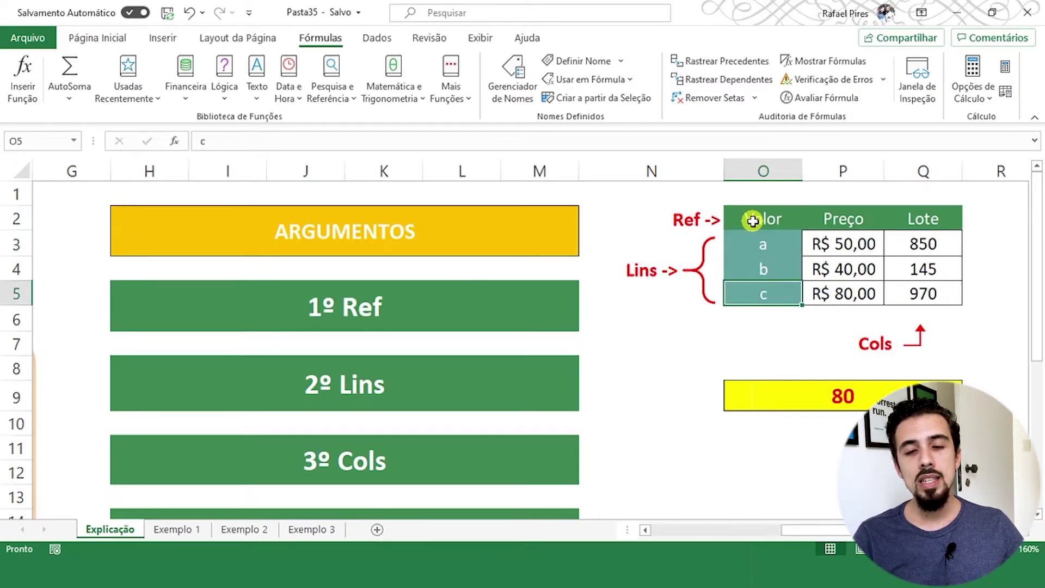
pyautogui.press('Right')
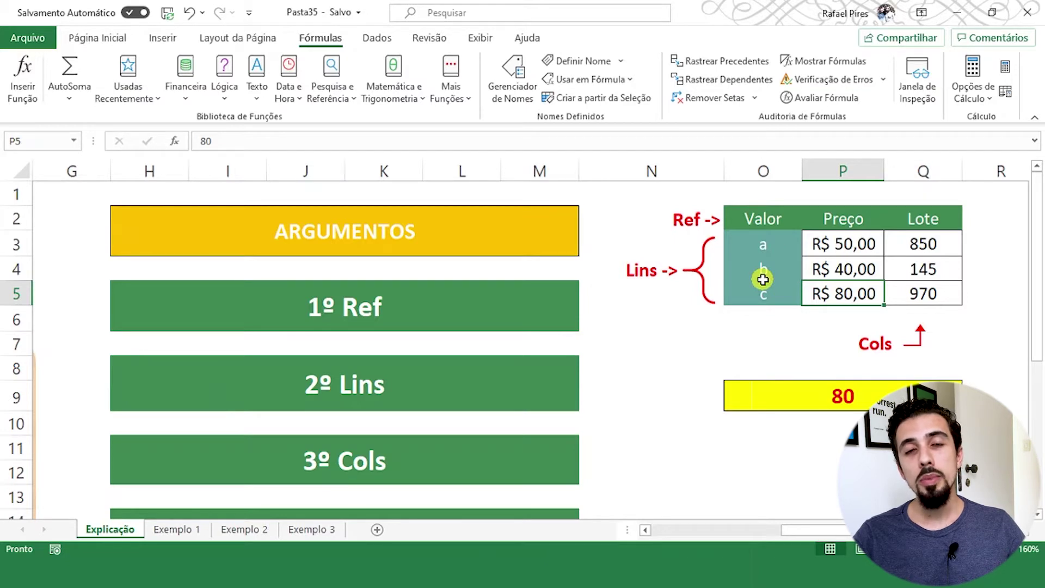
pyautogui.click(767, 221)
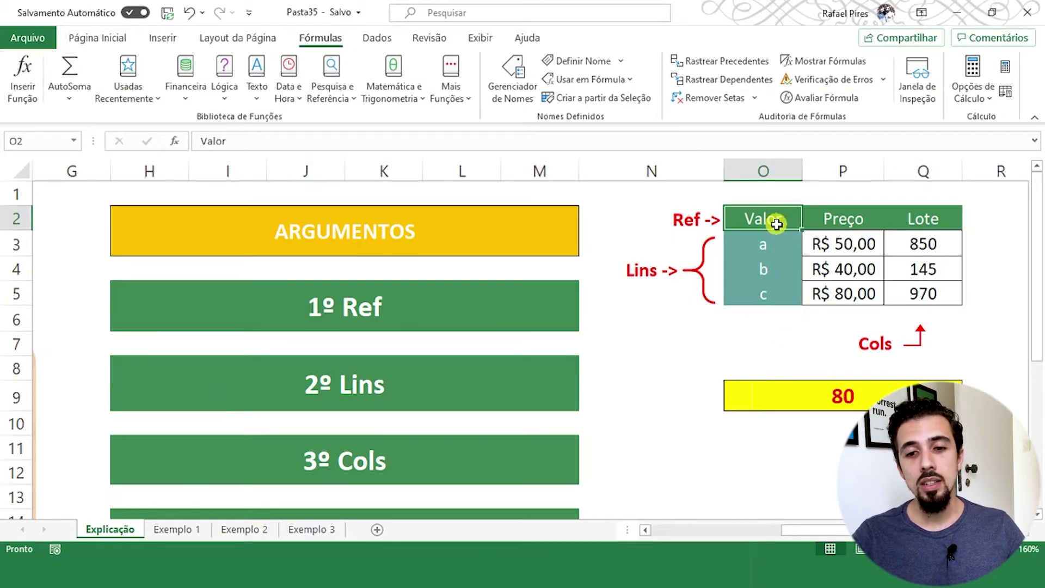
pyautogui.press('Down')
pyautogui.press('Down')
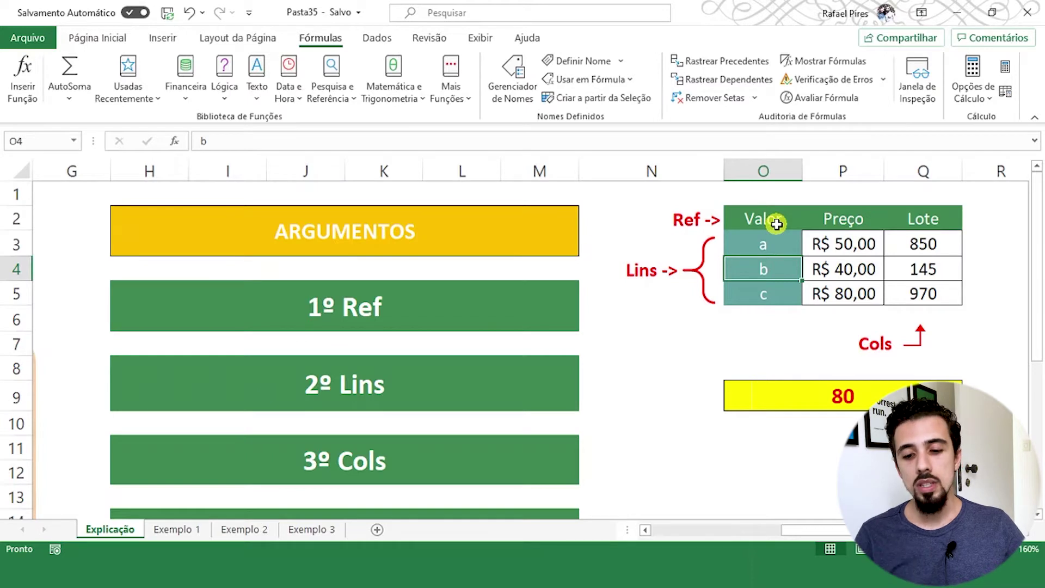
pyautogui.press('Right')
pyautogui.press('Right')
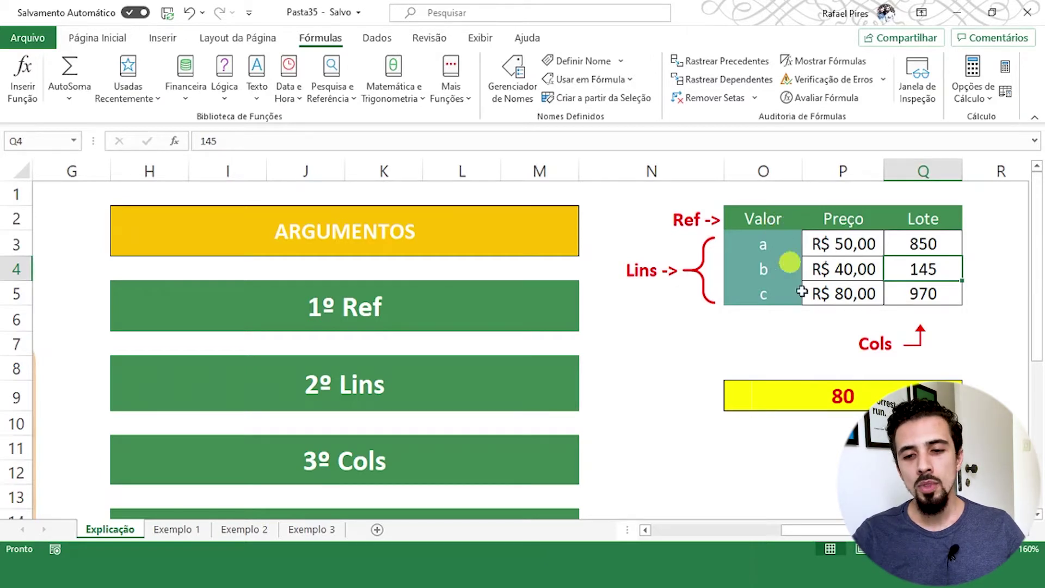
# Change the row and column arguments in O9 so the formula reads =DESLOC(O2;2;2)
pyautogui.doubleClick(843, 396)
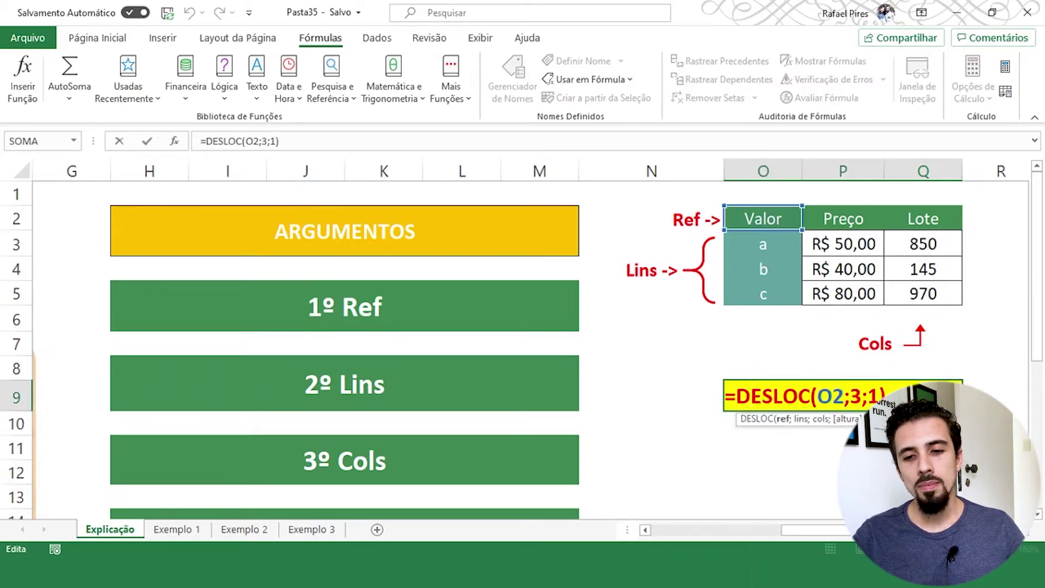
pyautogui.doubleClick(856, 397)
pyautogui.press('Delete')
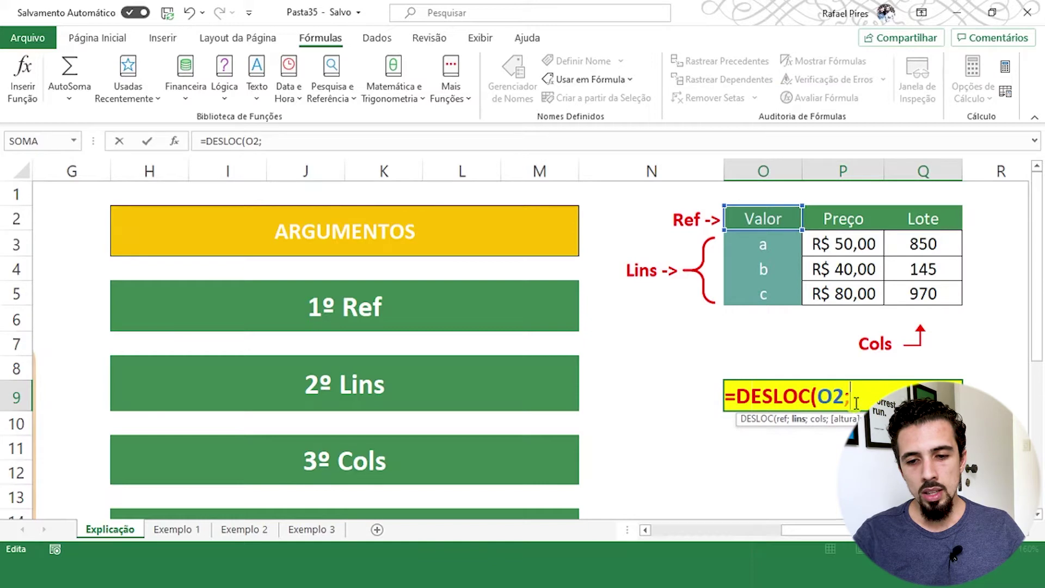
pyautogui.write('2;')
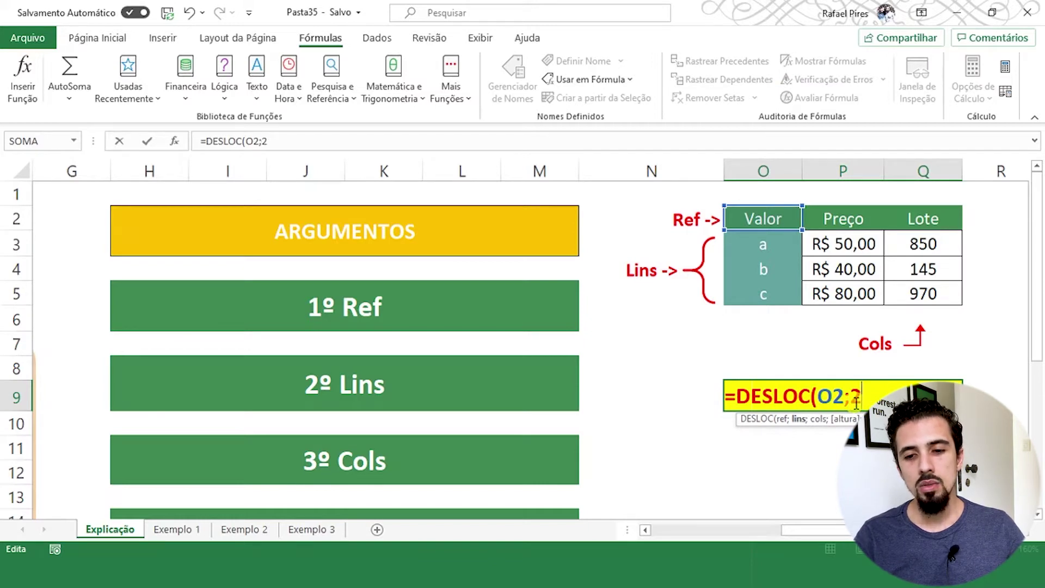
pyautogui.write('2')
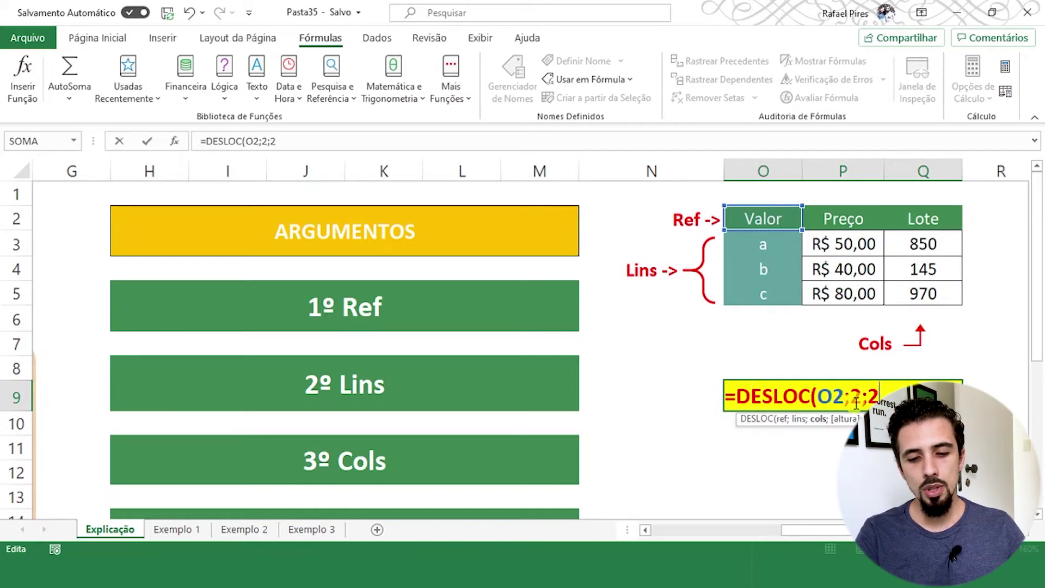
pyautogui.write(')')
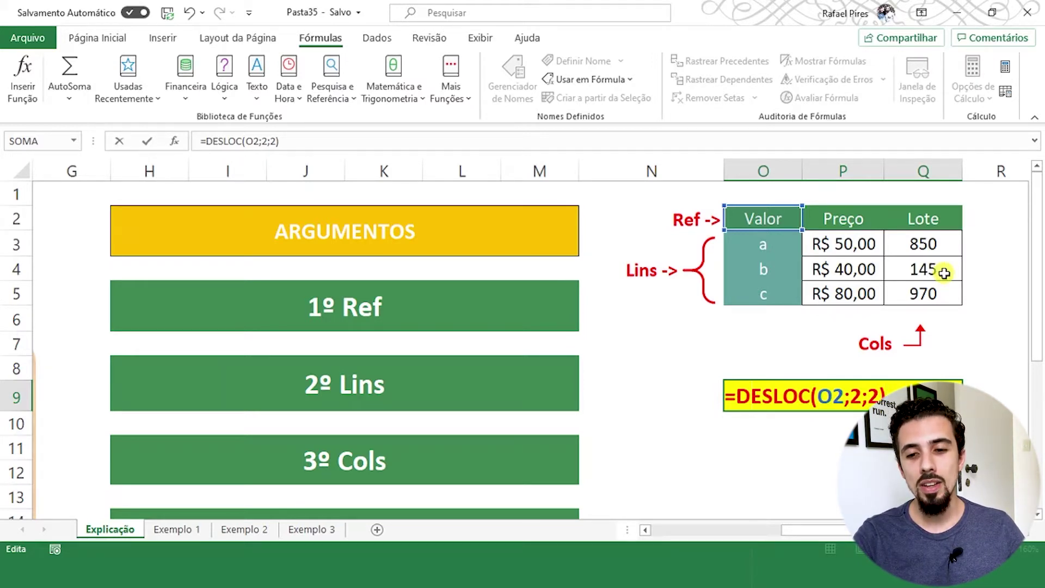
pyautogui.press('Return')
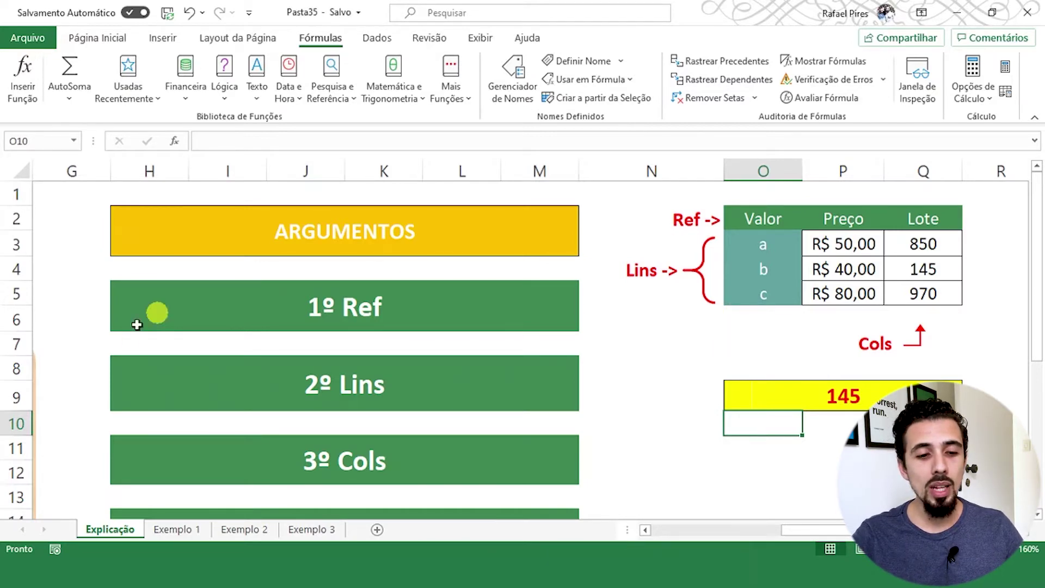
# Switch to the Exemplo 1 sheet and examine the product table, highlighting the product names in A2:A16
pyautogui.click(172, 528)
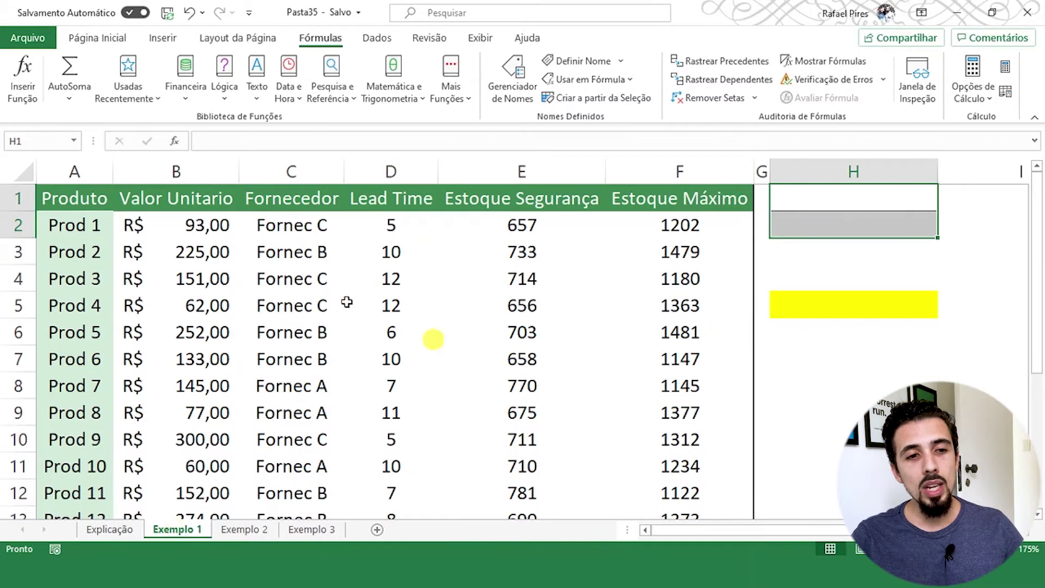
pyautogui.click(65, 44)
pyautogui.scroll(-2, 283, 255)
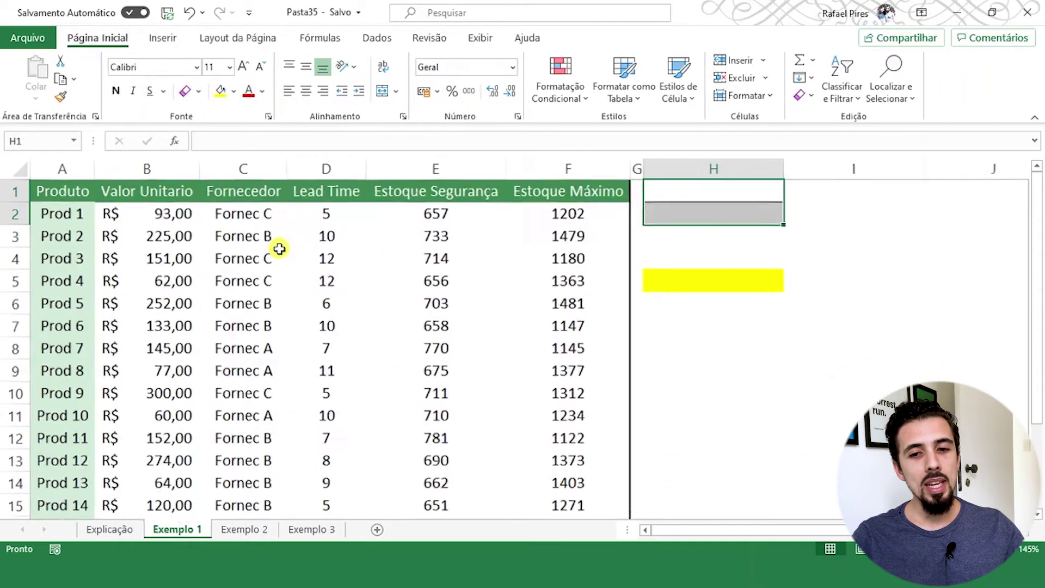
pyautogui.scroll(-1, 285, 260)
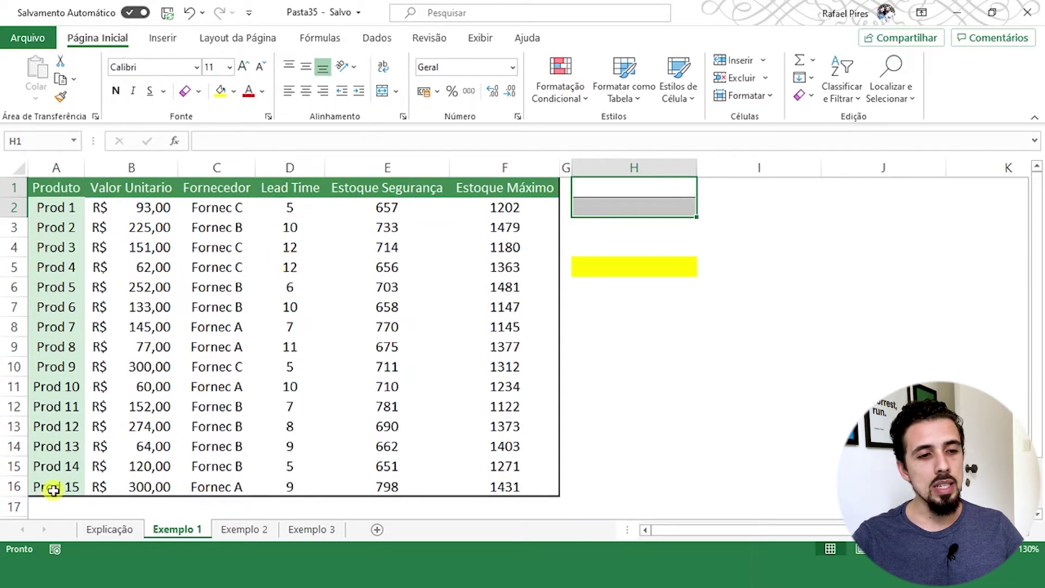
pyautogui.moveTo(54, 207); pyautogui.dragTo(68, 482)
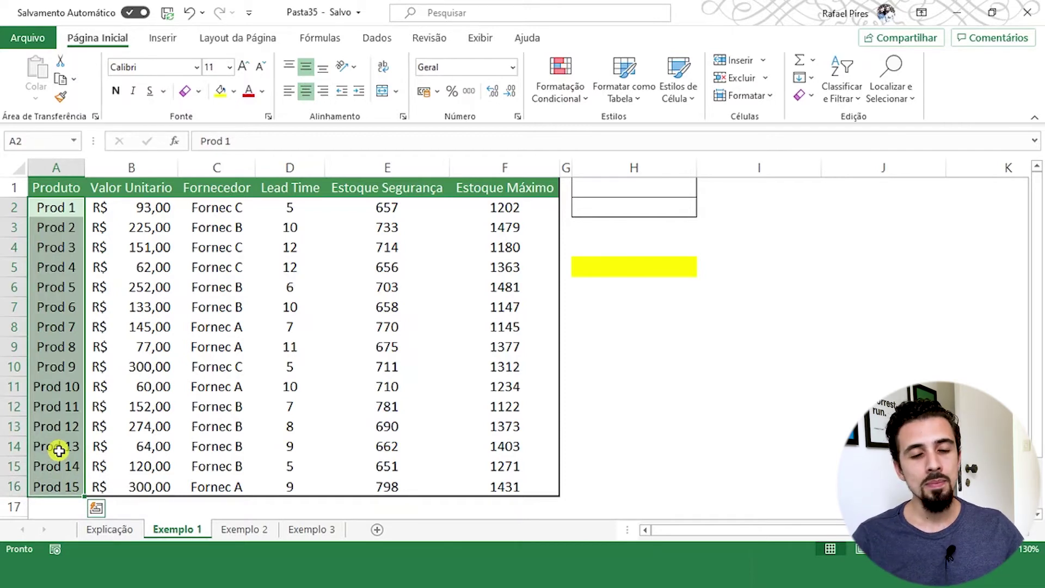
pyautogui.keyDown('ctrl'); pyautogui.scroll(3, 59, 451); pyautogui.keyUp('ctrl')
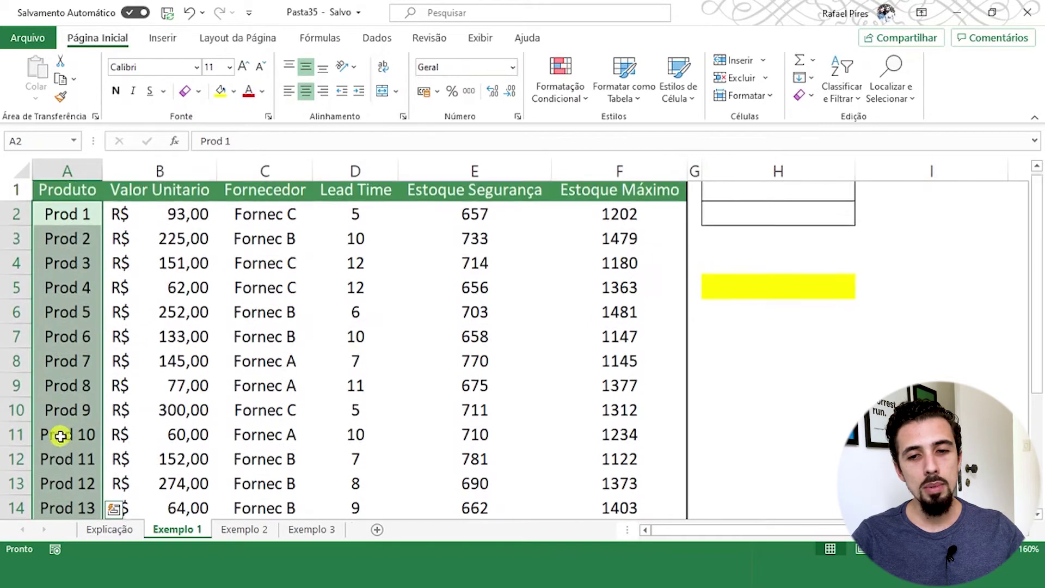
pyautogui.keyDown('ctrl'); pyautogui.scroll(1, 61, 435); pyautogui.keyUp('ctrl')
pyautogui.scroll(1, 61, 435)
pyautogui.keyDown('ctrl'); pyautogui.scroll(1, 60, 435); pyautogui.keyUp('ctrl')
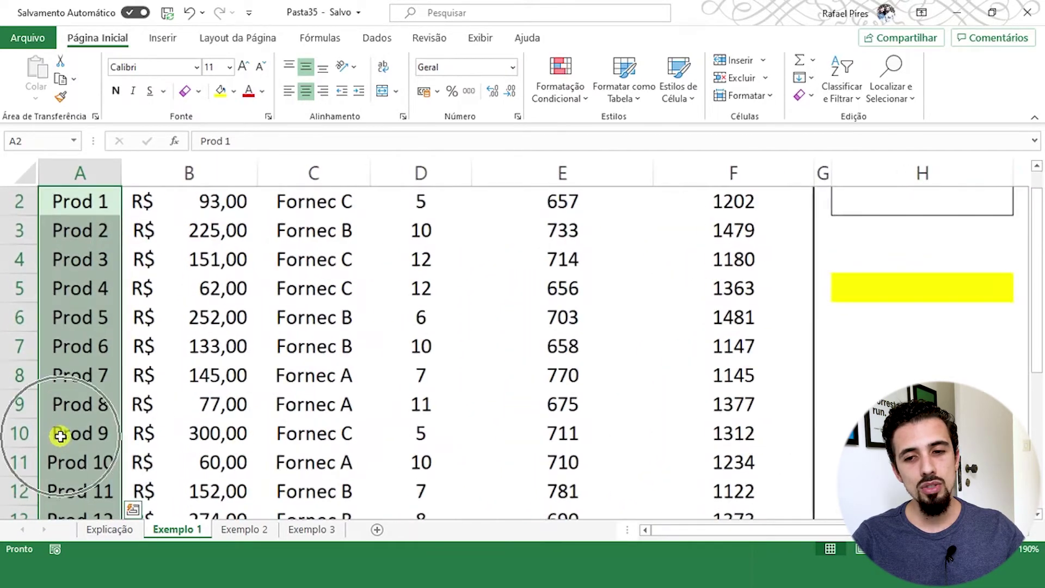
# Trace the offset from the Produto header cell by cell: one row down and one column right
pyautogui.keyDown('ctrl'); pyautogui.scroll(-1, 60, 435); pyautogui.keyUp('ctrl')
pyautogui.click(291, 332)
pyautogui.click(826, 305)
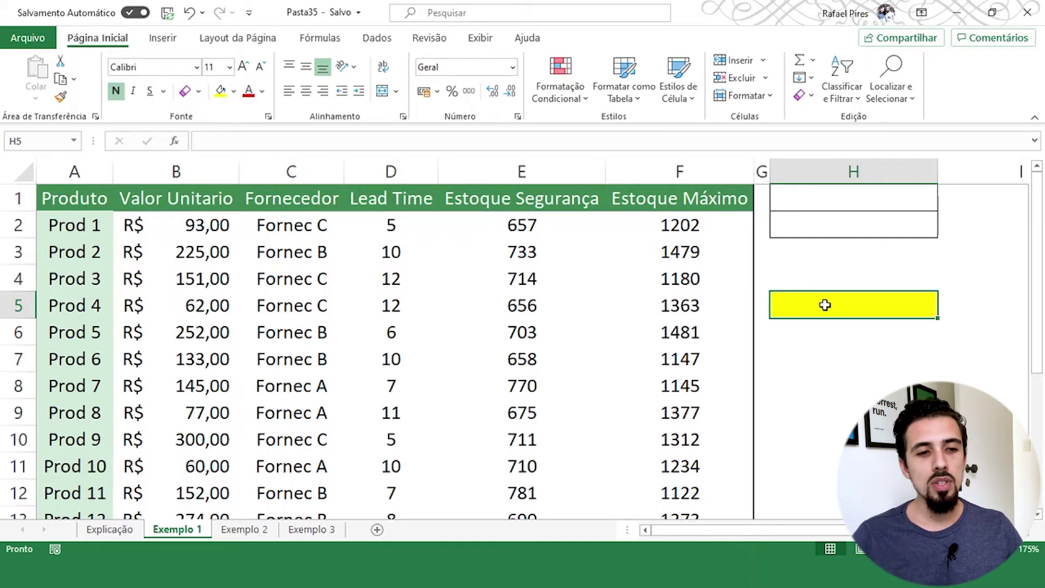
pyautogui.click(78, 194)
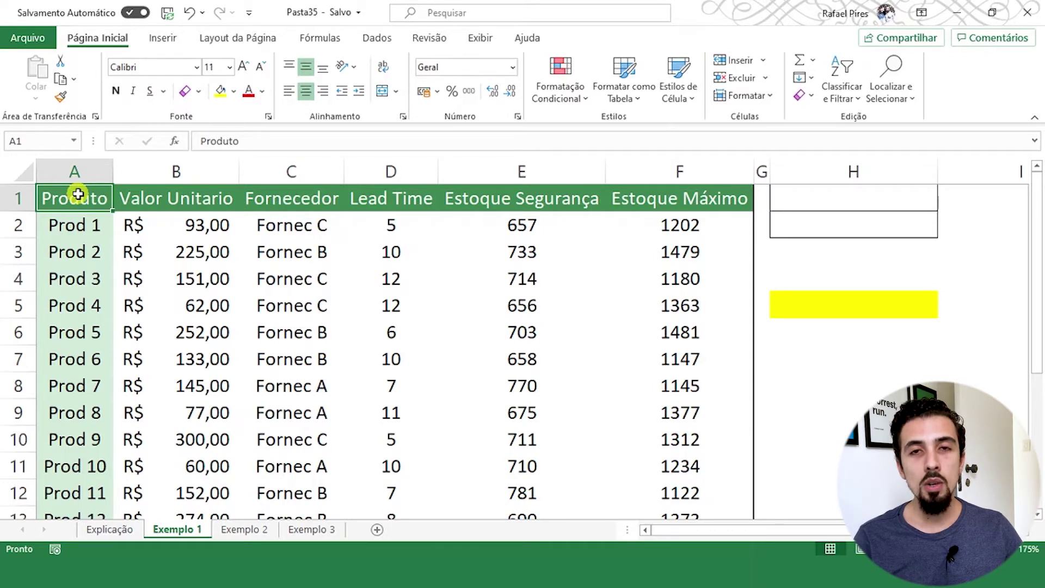
pyautogui.press('Return')
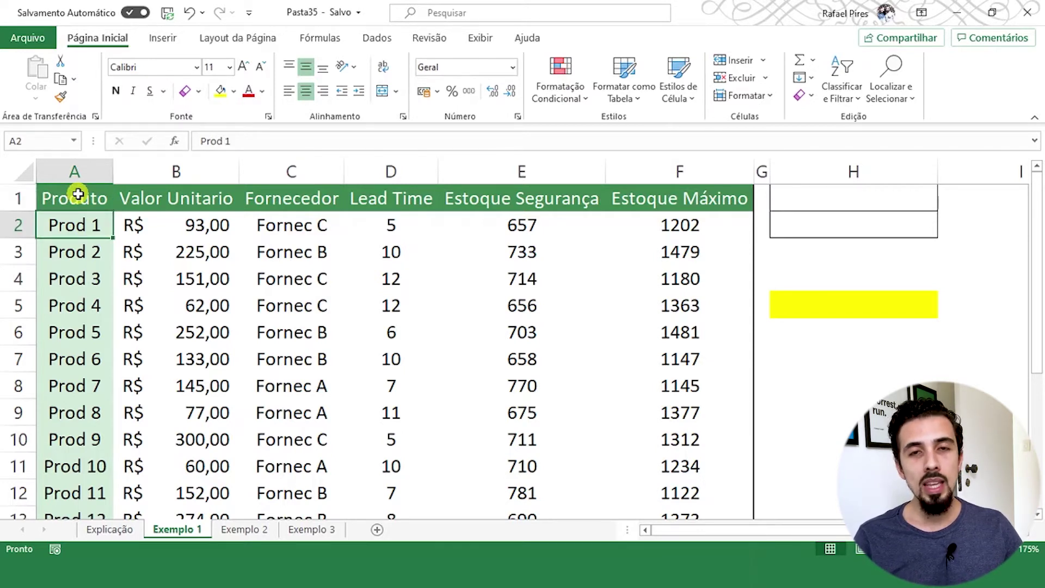
pyautogui.press('Right')
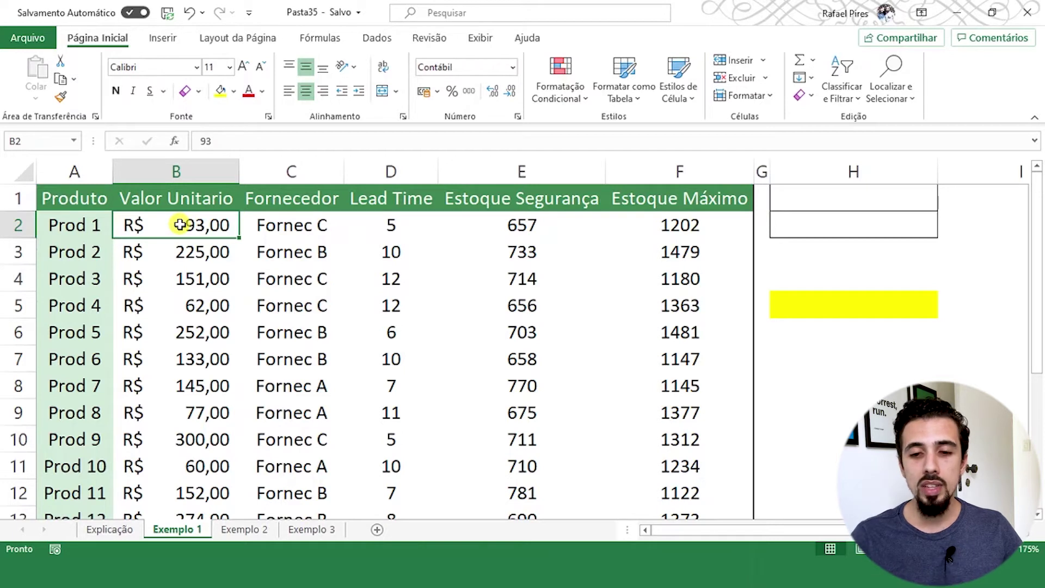
# Enter =DESLOC(A1;1;1) in the yellow cell H5, using the Produto header as the reference
pyautogui.click(913, 304)
pyautogui.write('=')
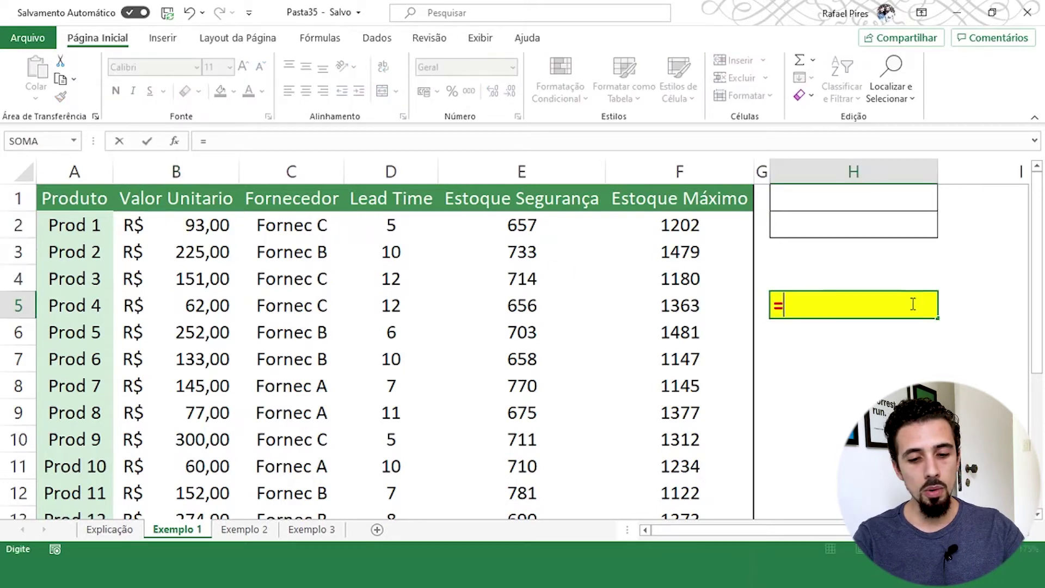
pyautogui.write('desloc')
pyautogui.press('Tab')
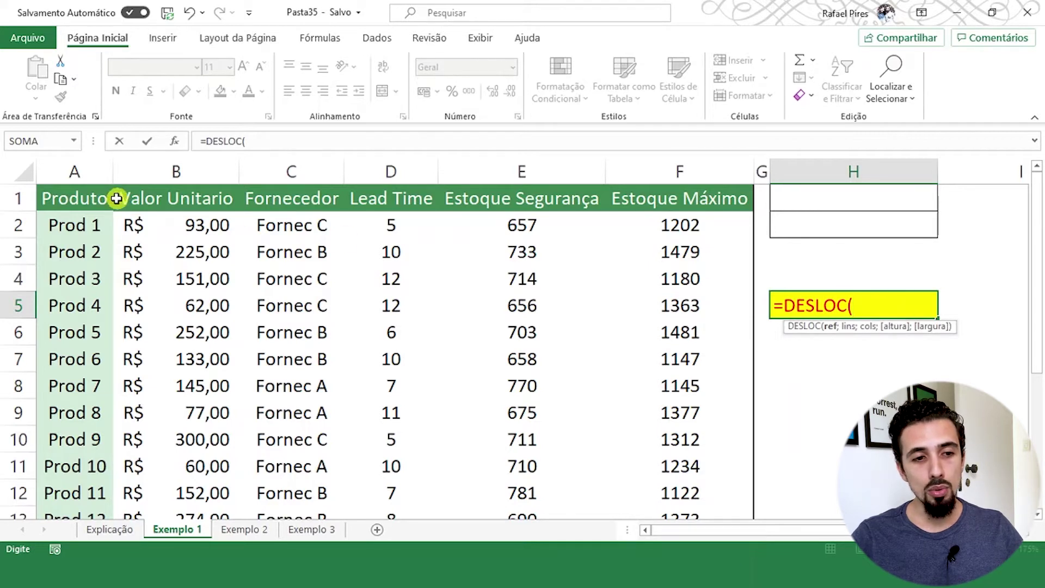
pyautogui.click(81, 199)
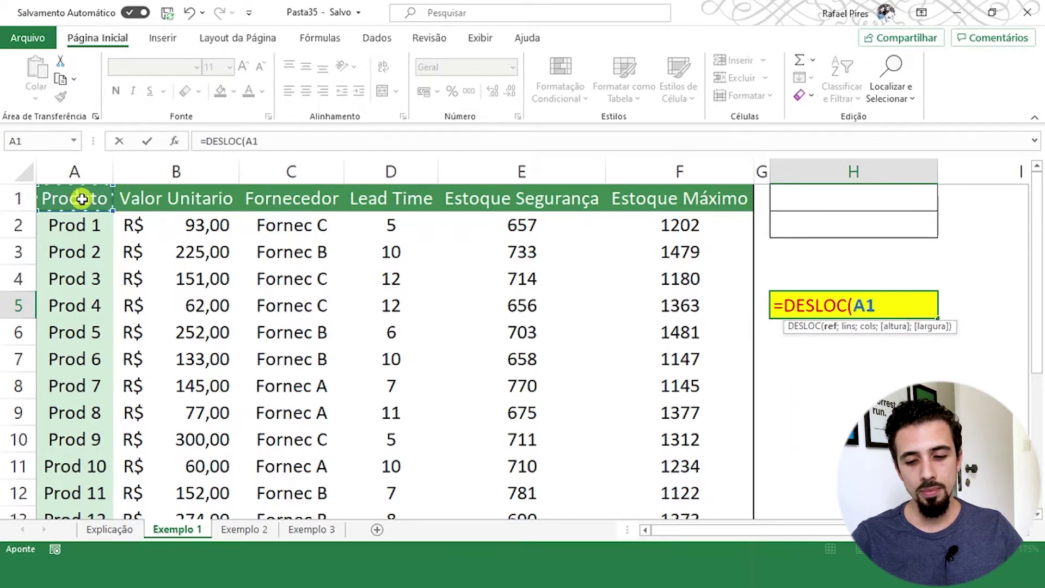
pyautogui.write(';')
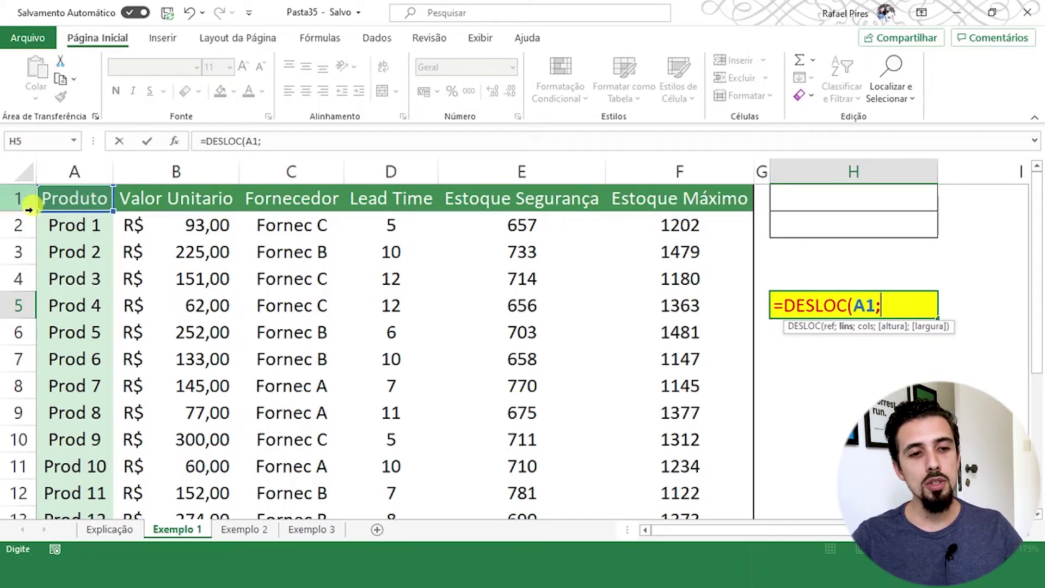
pyautogui.write('1')
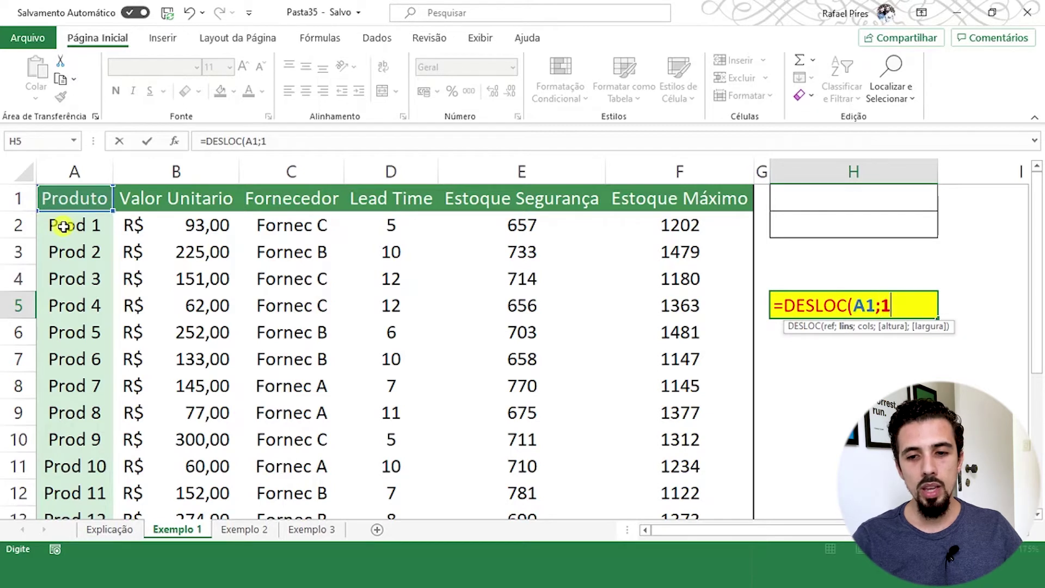
pyautogui.write(';')
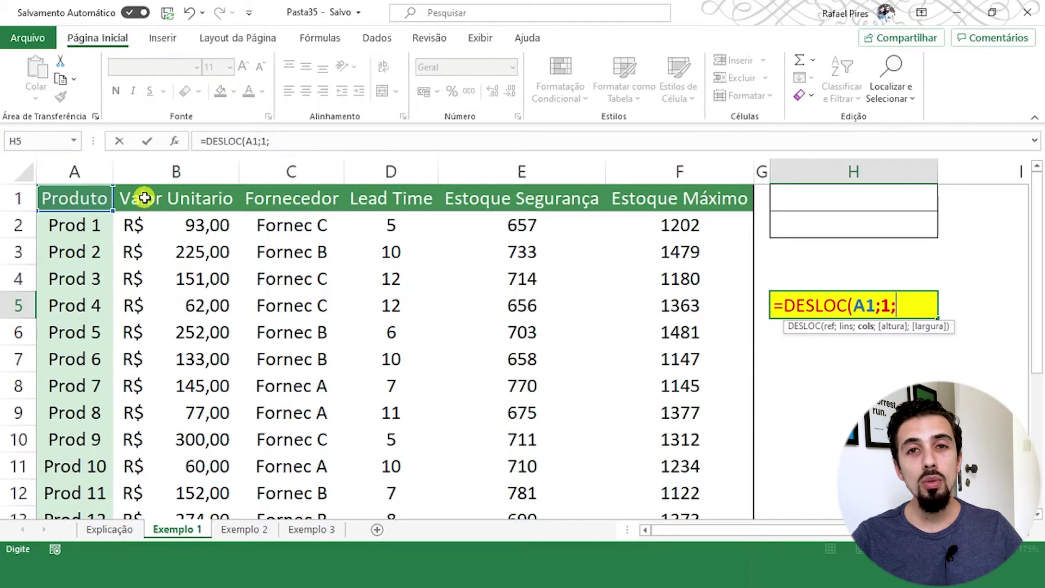
pyautogui.write('1)')
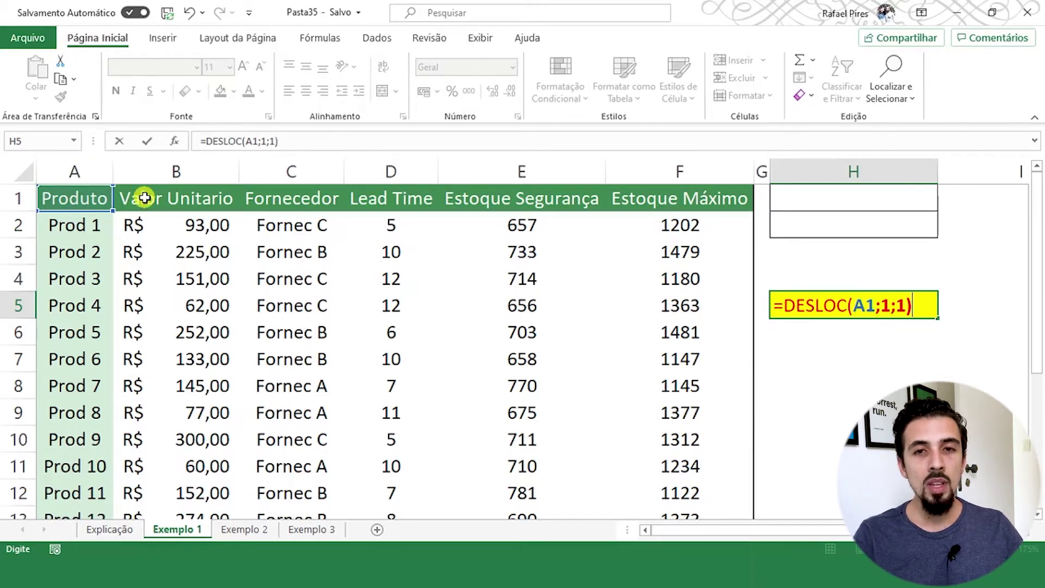
pyautogui.press('Return')
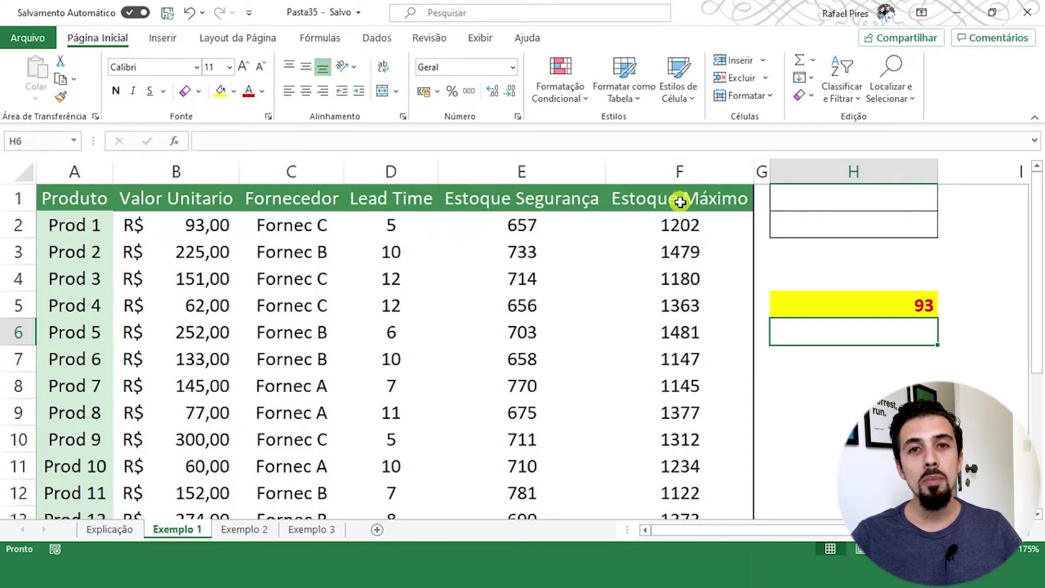
# Change the row and column arguments in H5 so the formula reads =DESLOC(A1;2;5)
pyautogui.click(82, 200)
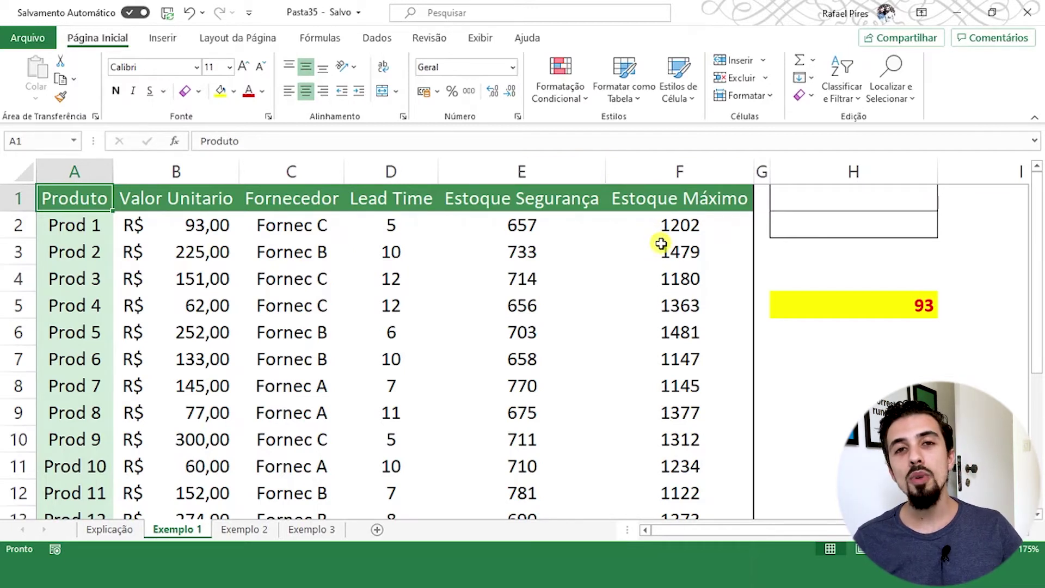
pyautogui.click(814, 300)
pyautogui.doubleClick(835, 305)
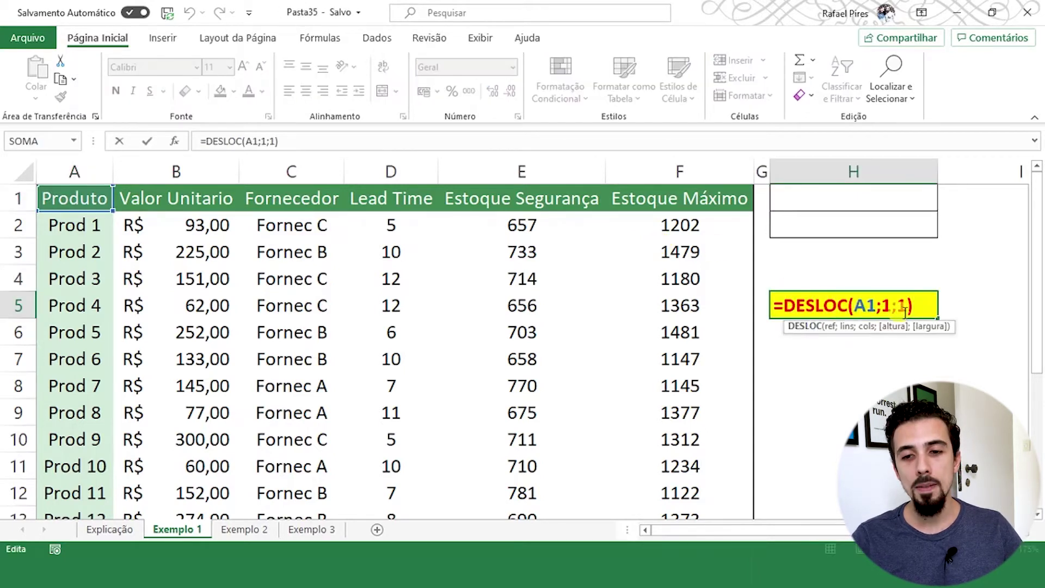
pyautogui.doubleClick(888, 306)
pyautogui.press('BackSpace')
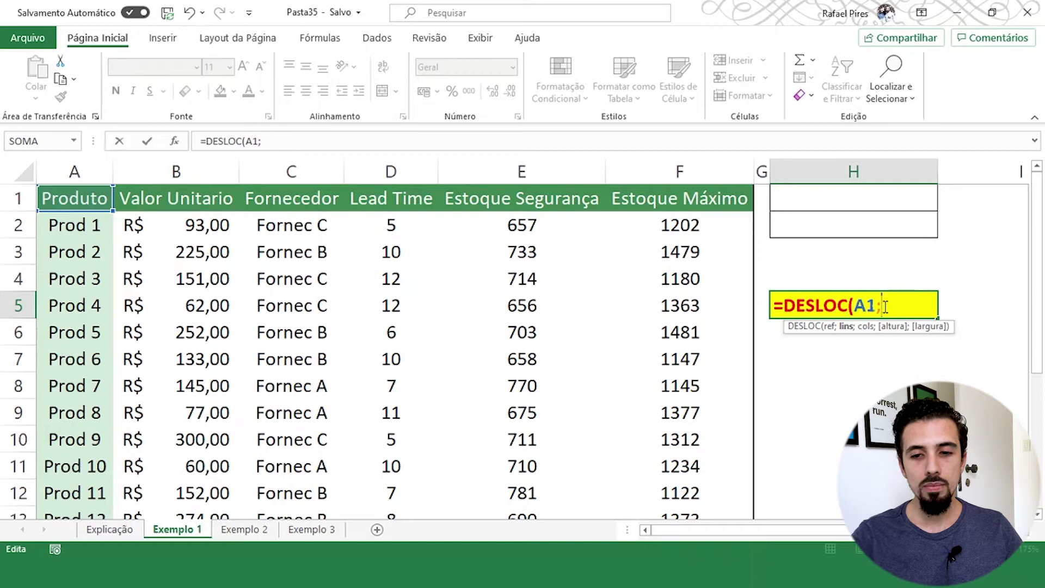
pyautogui.write('2')
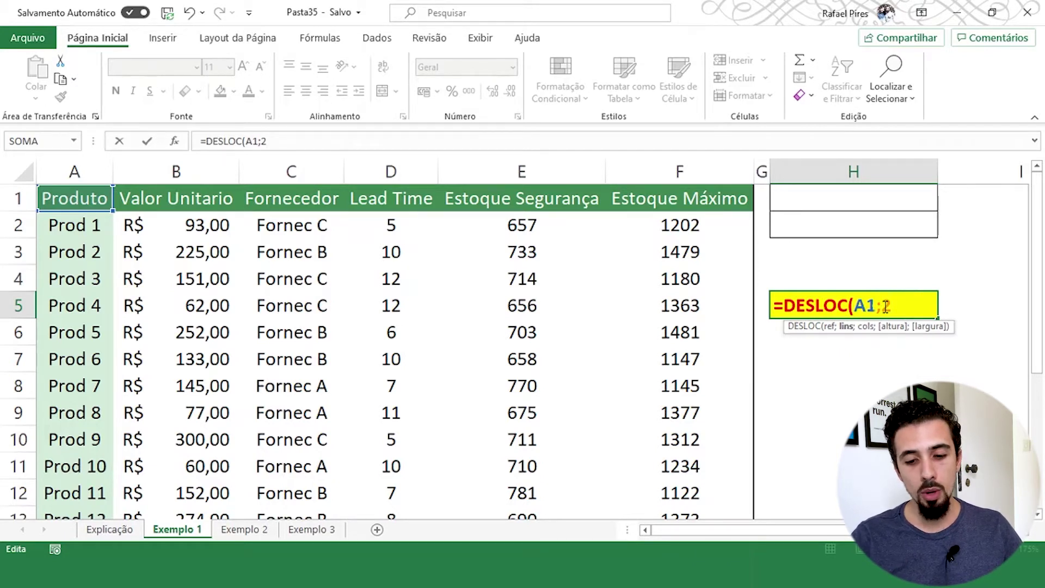
pyautogui.write(';5')
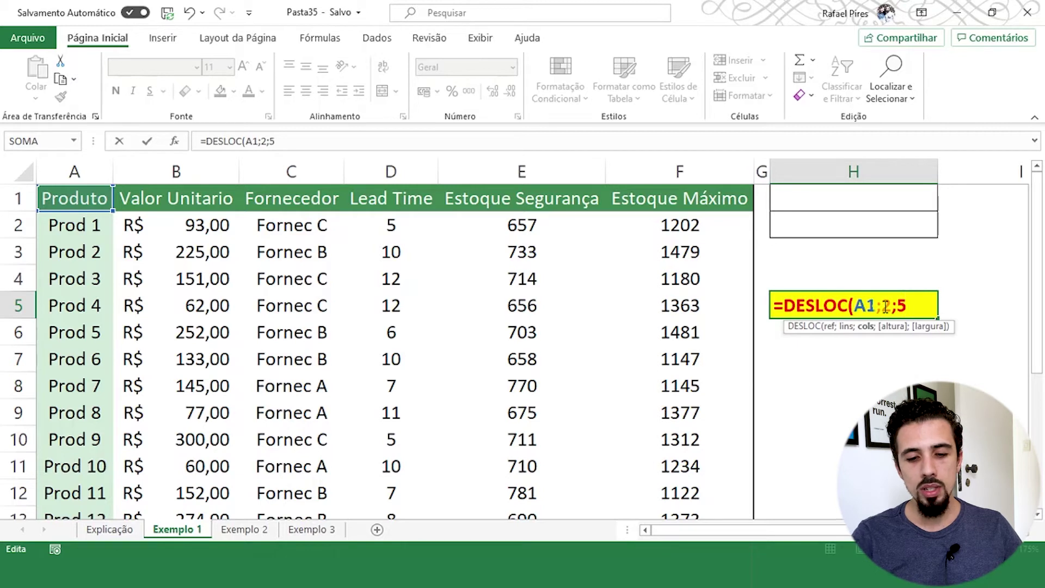
pyautogui.write(')')
pyautogui.press('Return')
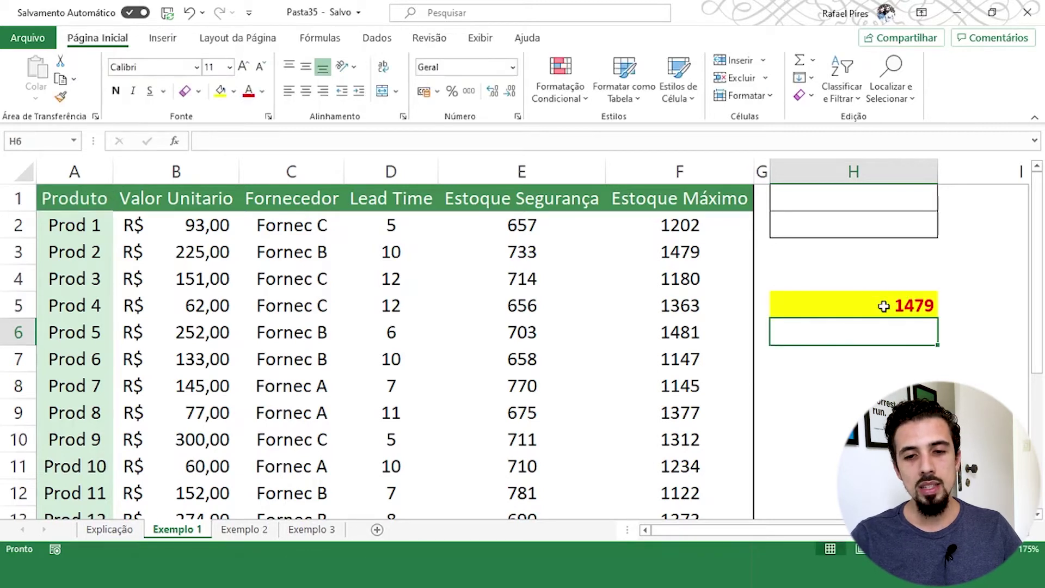
# Highlight row 3 together with column F to check where the offset lands, and clear the formula from H5
pyautogui.click(882, 307)
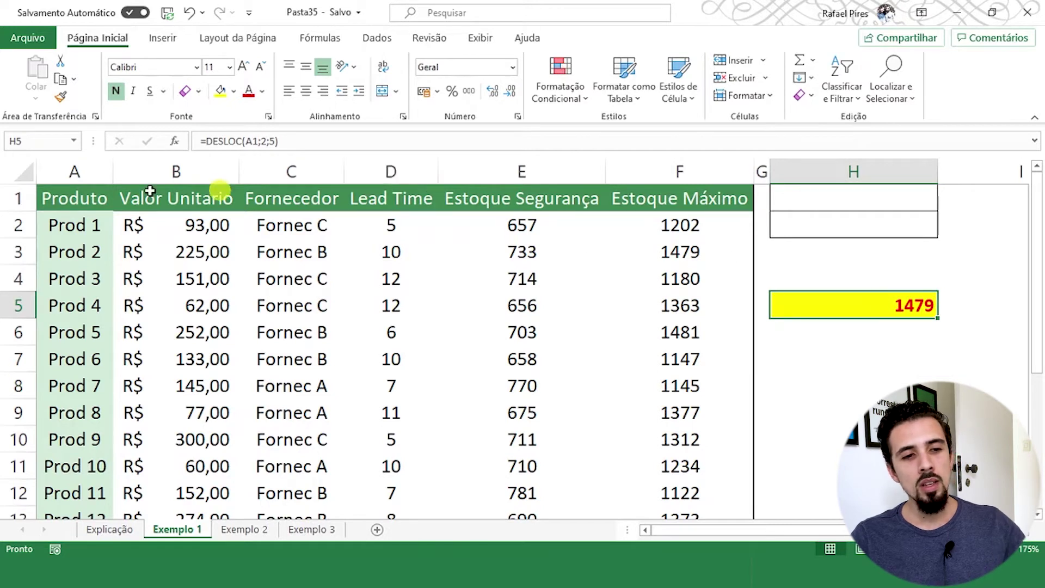
pyautogui.click(5, 252)
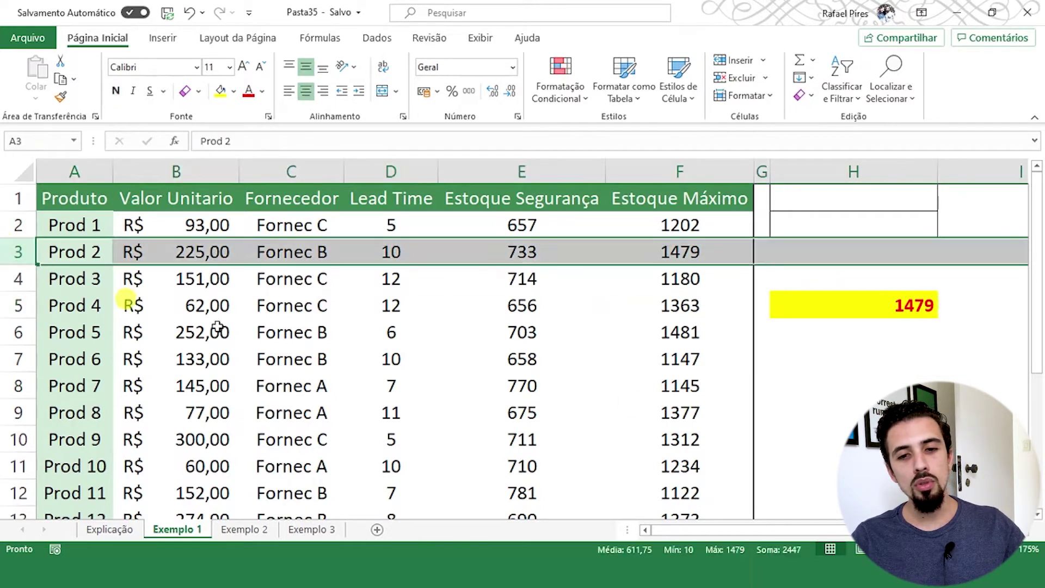
pyautogui.keyDown('ctrl'); pyautogui.click(679, 170); pyautogui.keyUp('ctrl')
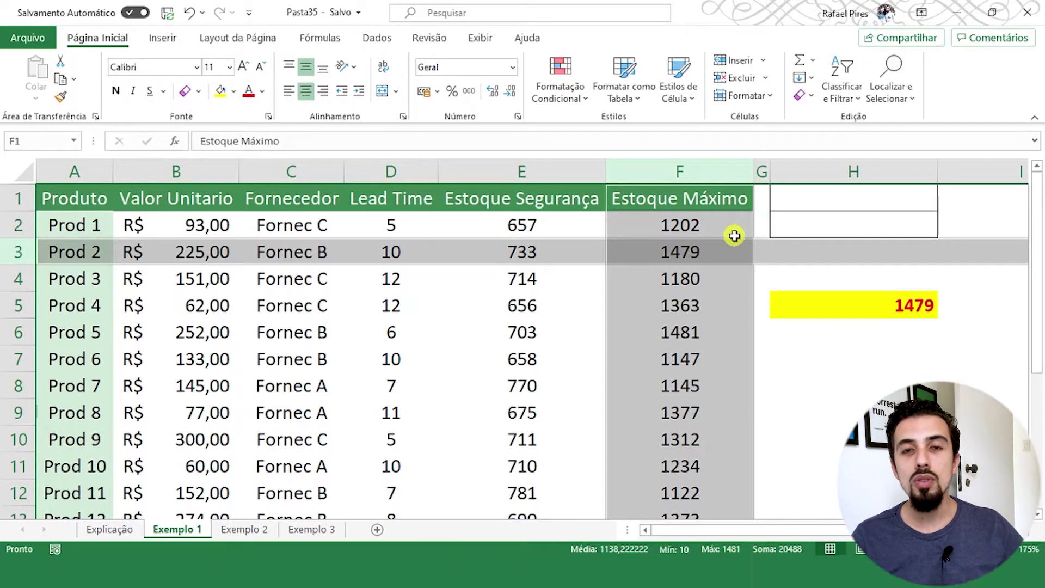
pyautogui.click(866, 309)
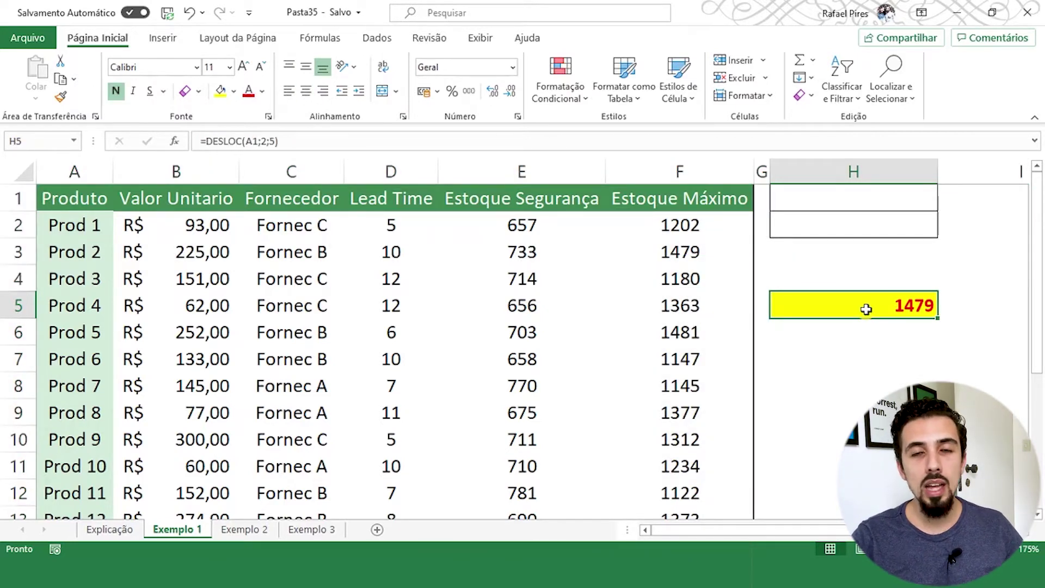
pyautogui.press('Delete')
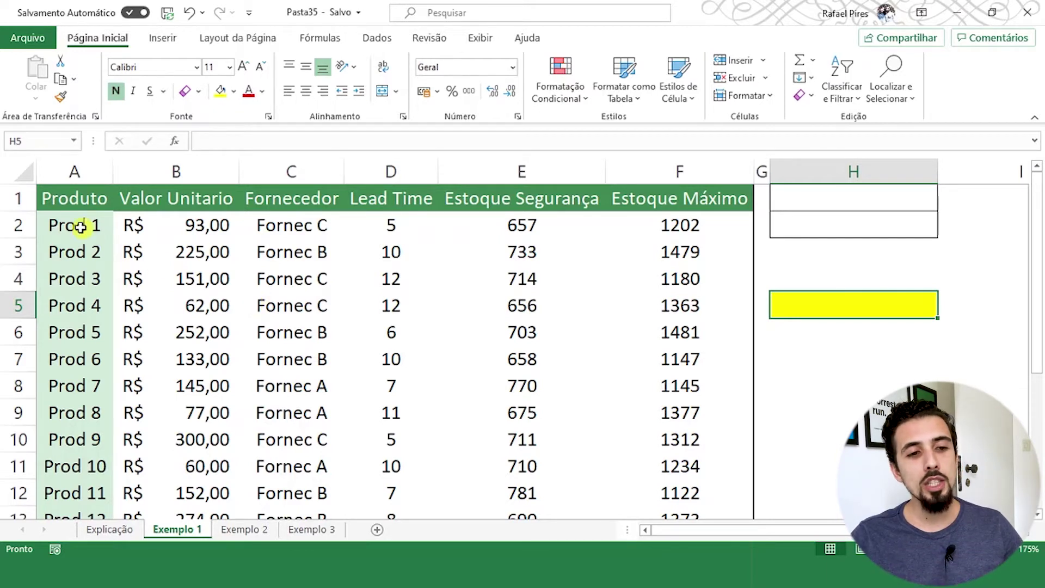
# Name the product list in A2:A16 Produtos
pyautogui.moveTo(74, 225); pyautogui.dragTo(71, 465)
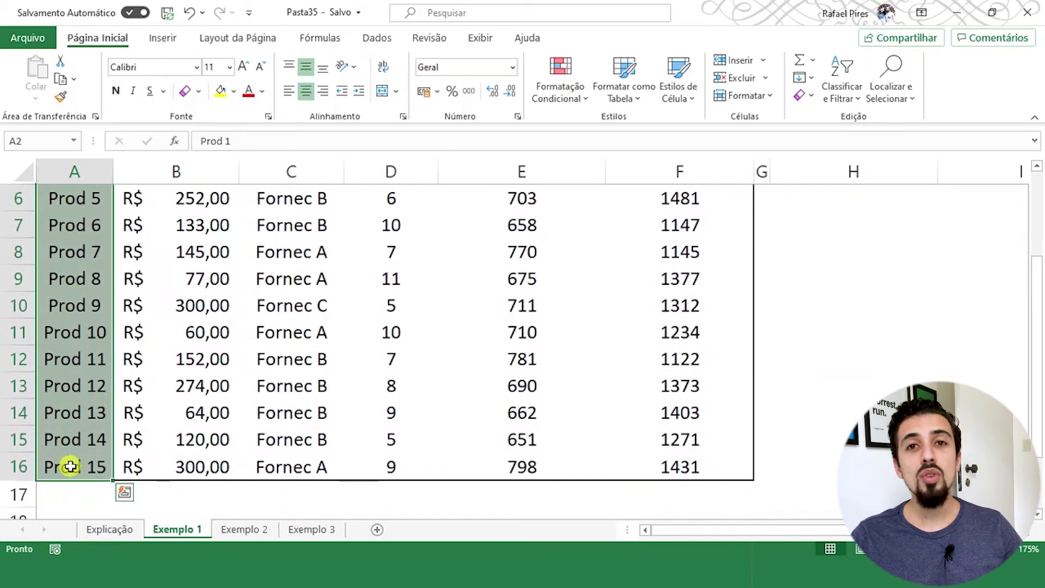
pyautogui.click(47, 139)
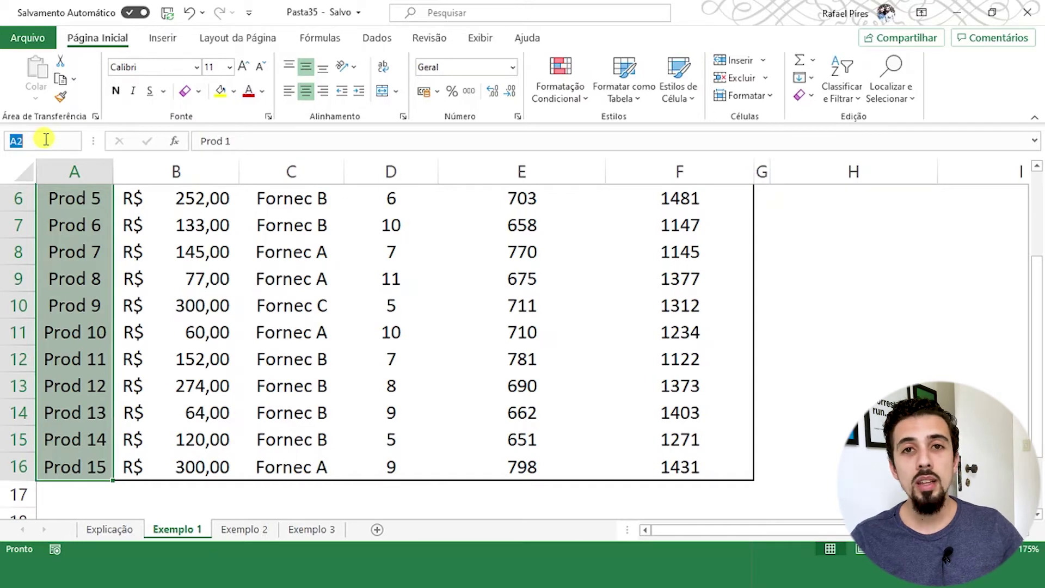
pyautogui.write('Produtos')
pyautogui.press('Return')
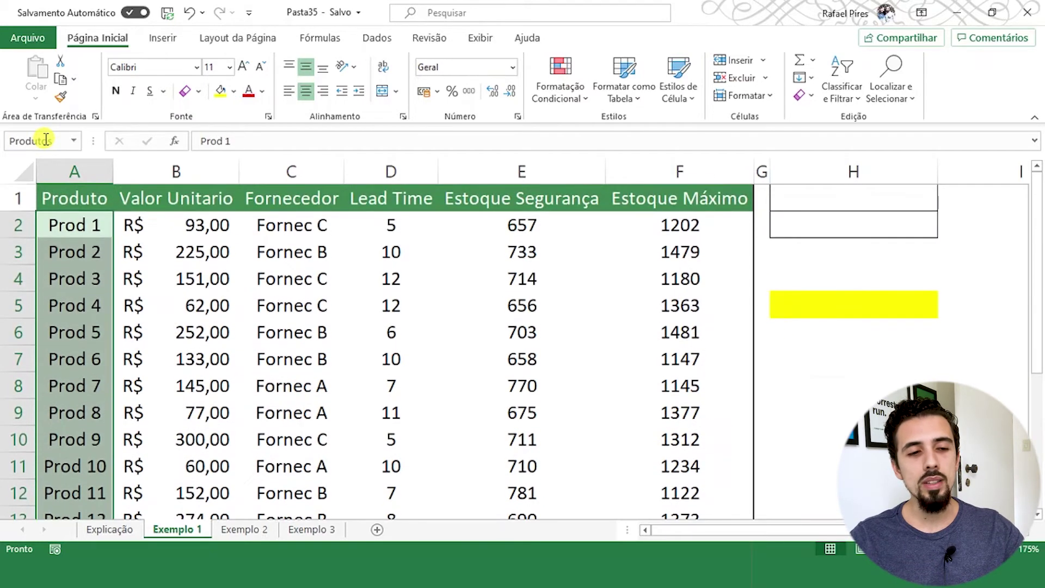
# Check which cells the name Produtos covers with a trial formula =Produtos in H7, and discard the entry
pyautogui.click(841, 351)
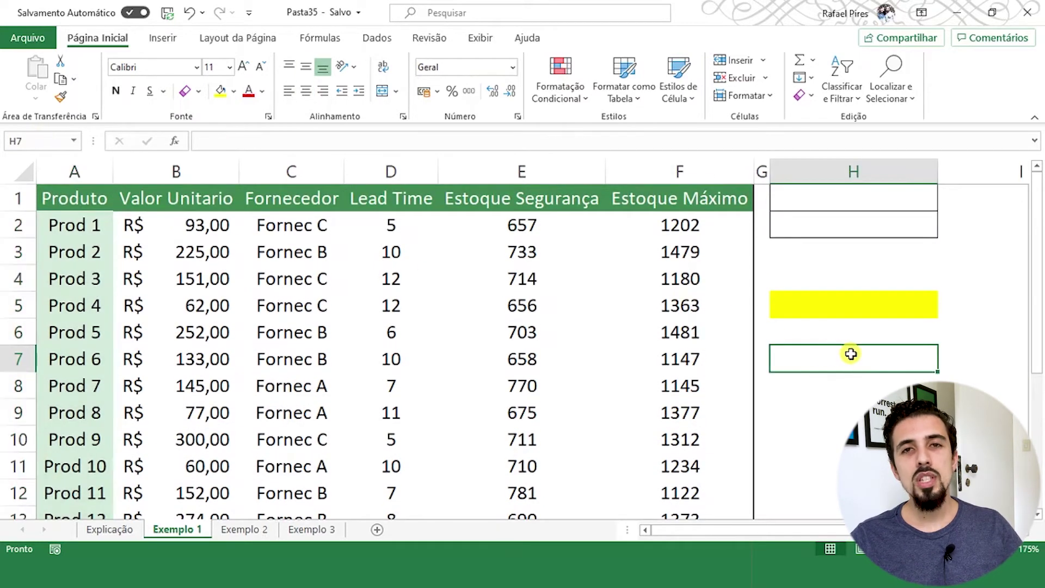
pyautogui.write('=')
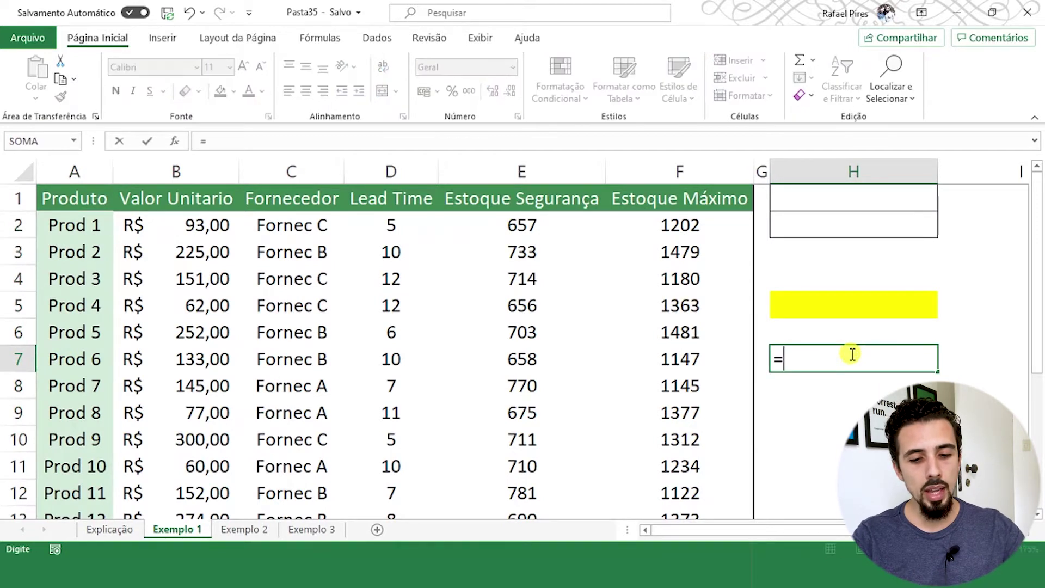
pyautogui.write('produ')
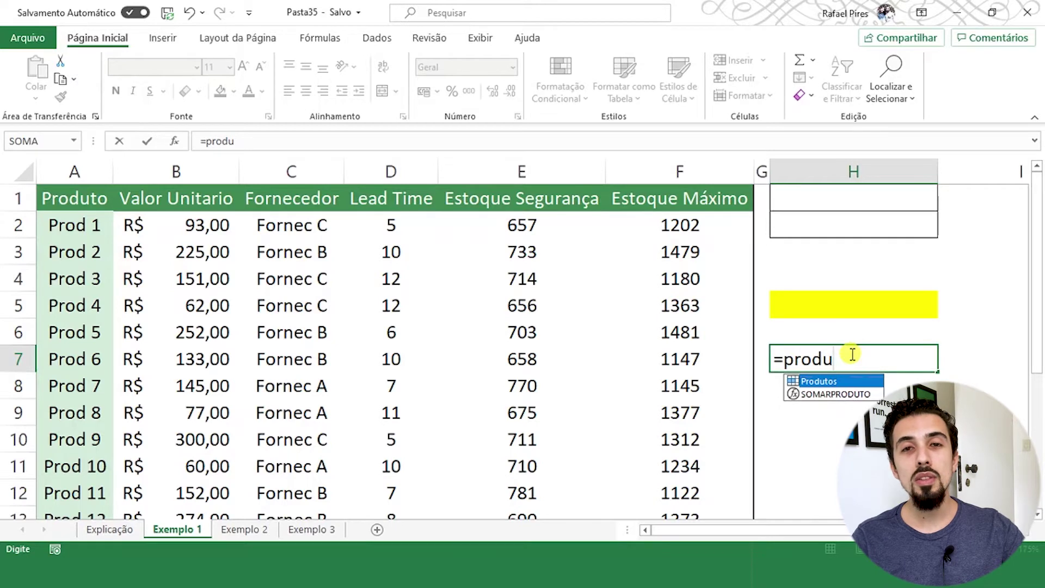
pyautogui.press('Tab')
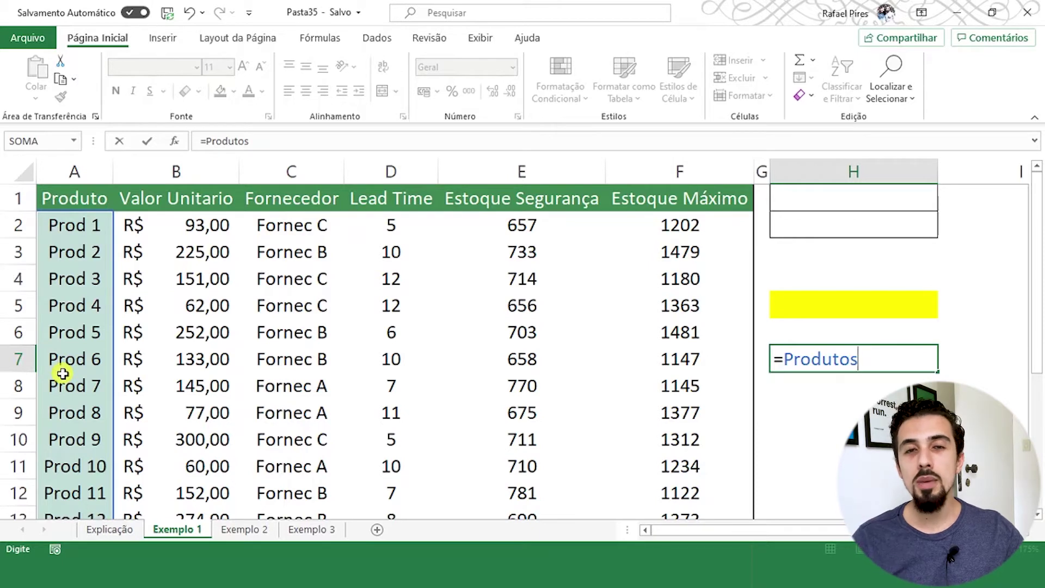
pyautogui.press('Escape')
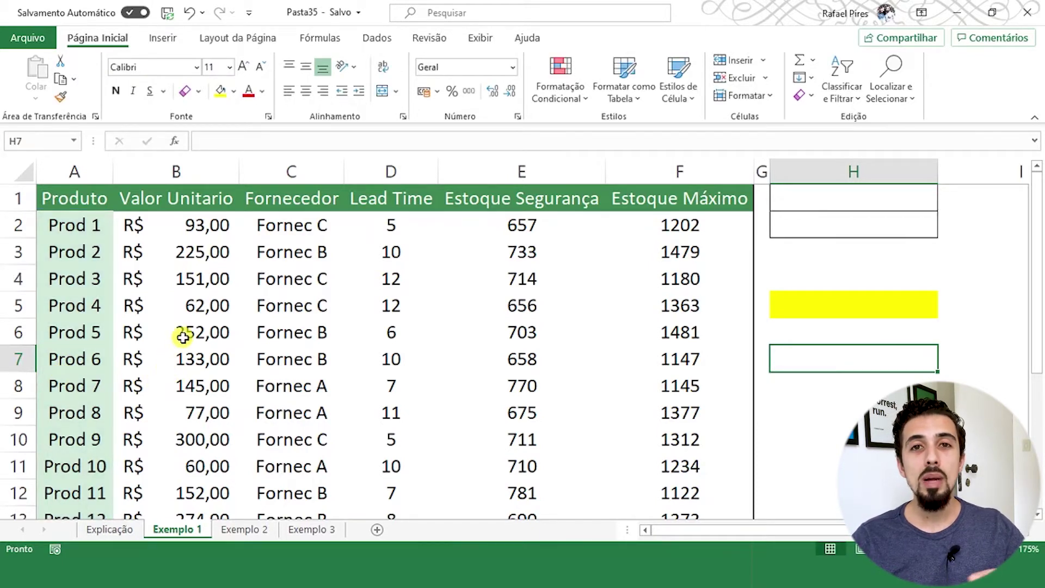
# Name the header range B1:F1, from Valor Unitario to Estoque Máximo, cabeçalho
pyautogui.click(166, 199)
pyautogui.moveTo(165, 200); pyautogui.dragTo(659, 193)
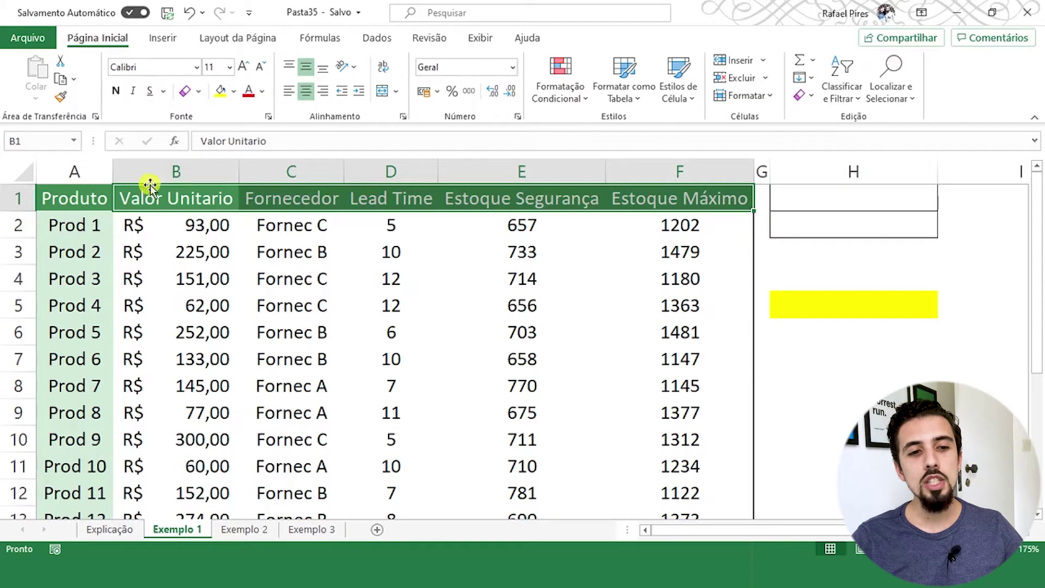
pyautogui.click(48, 145)
pyautogui.write('cabeçalho')
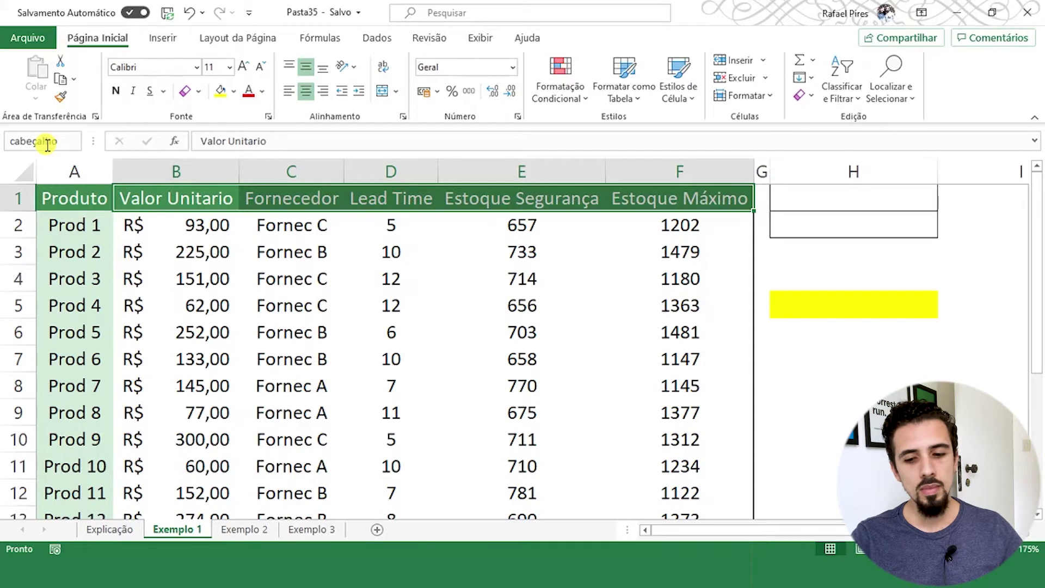
pyautogui.press('Return')
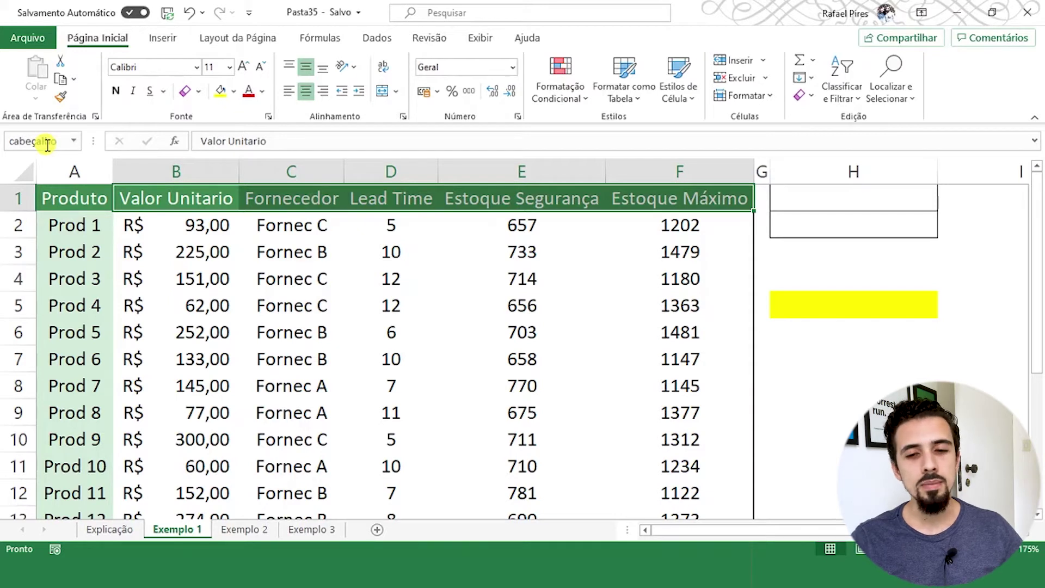
# Check which cells the name cabeçalho covers with a trial formula =cabeçalho in H6, and discard the entry
pyautogui.click(815, 342)
pyautogui.write('=cabe')
pyautogui.press('Tab')
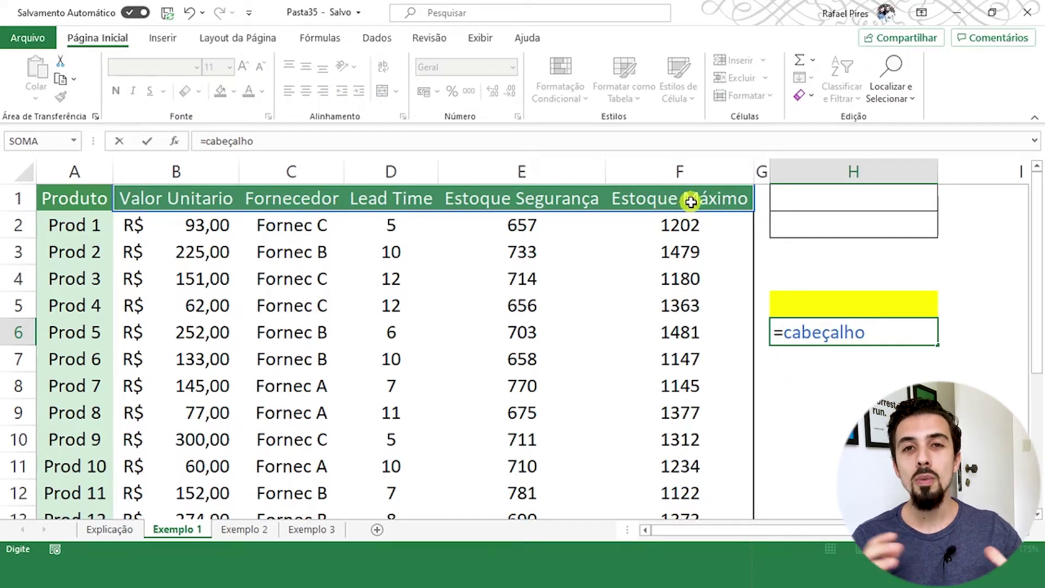
pyautogui.press('Escape')
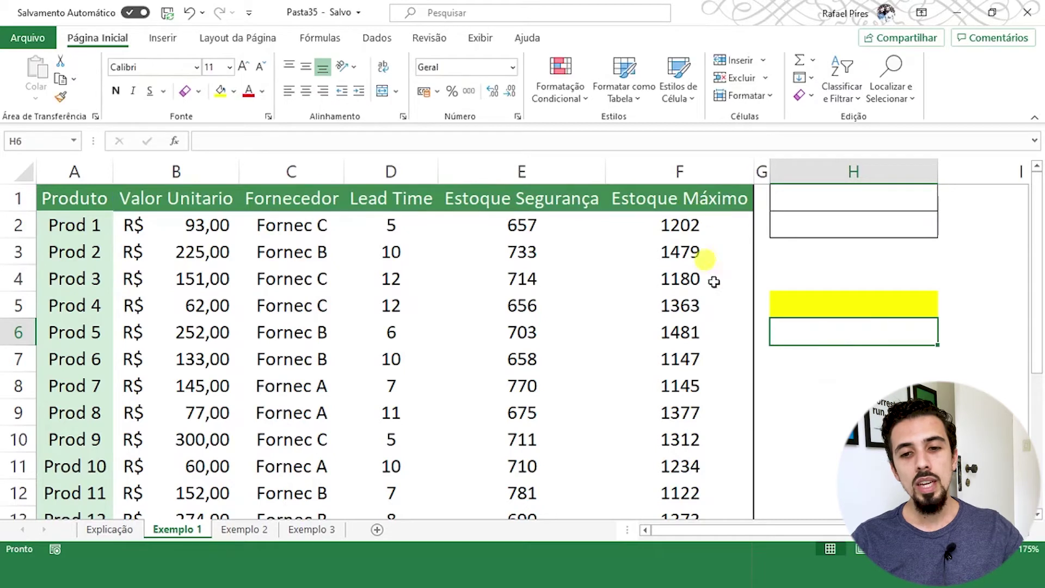
pyautogui.click(860, 197)
pyautogui.press('Return')
pyautogui.click(866, 199)
pyautogui.click(868, 216)
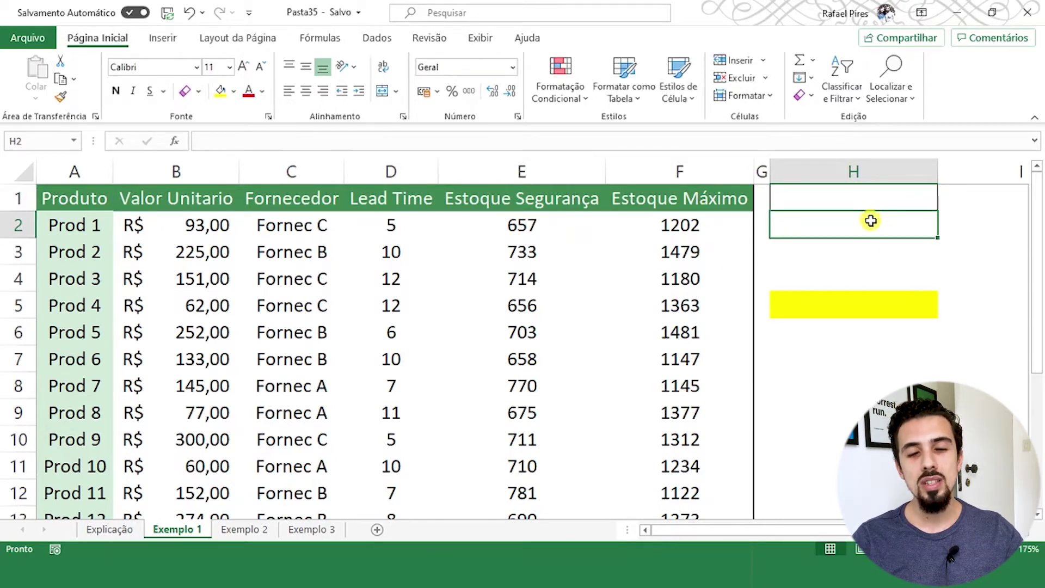
# Set the data validation of cell H1 to allow a Lista, with the dialog moved clear of the cell
pyautogui.click(865, 187)
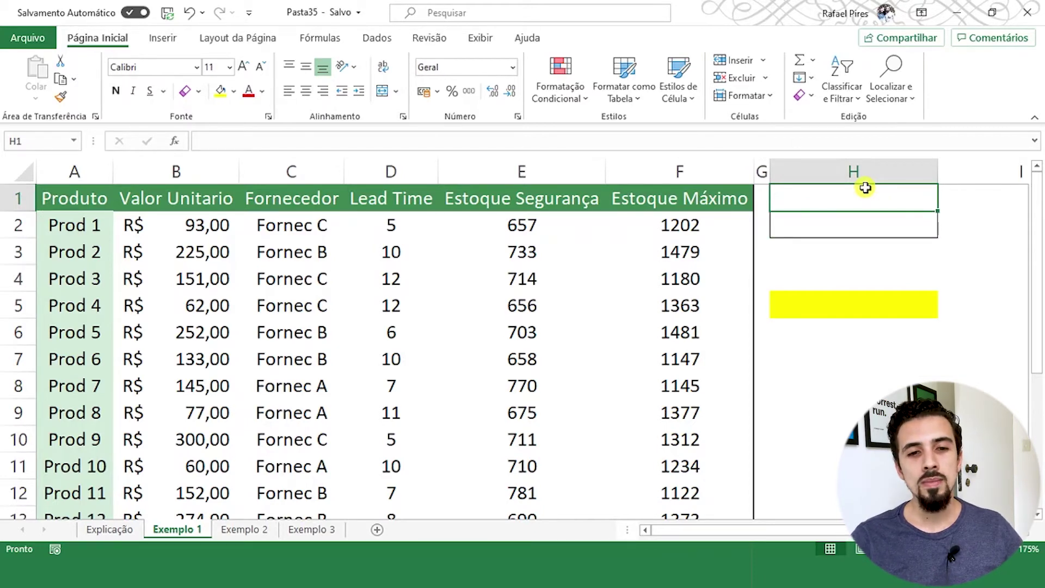
pyautogui.click(378, 38)
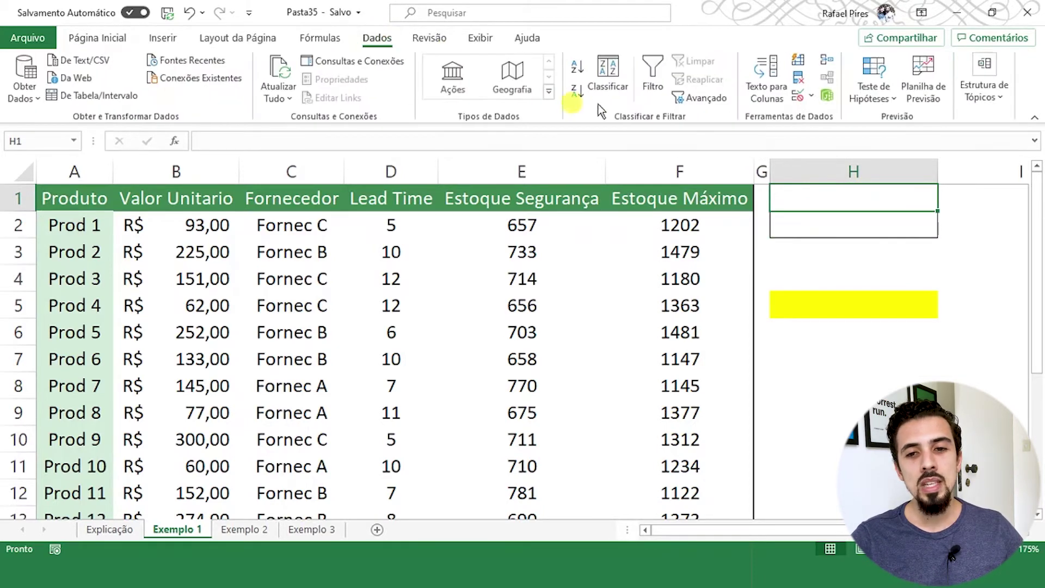
pyautogui.click(799, 96)
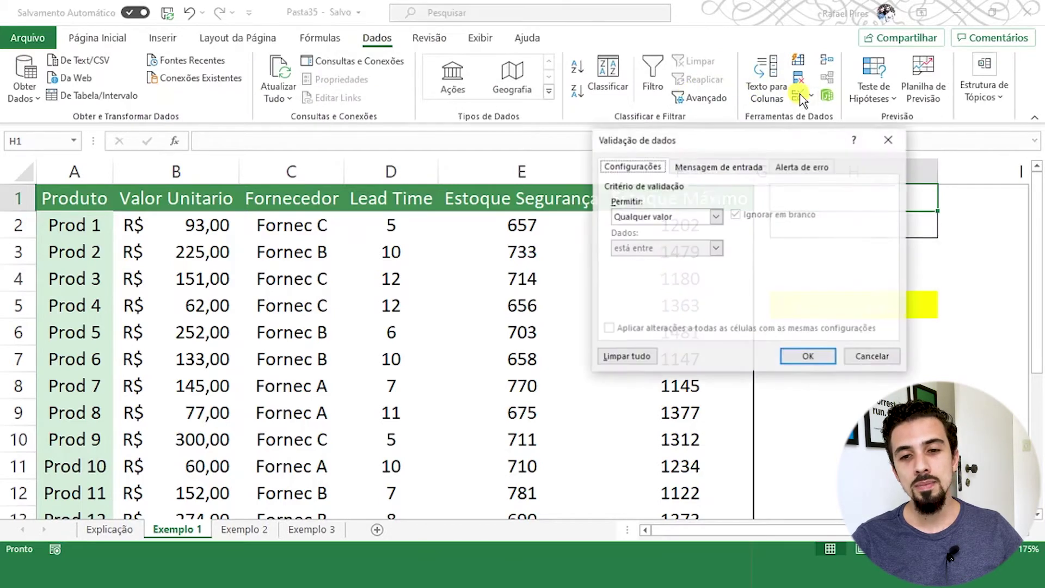
pyautogui.click(629, 218)
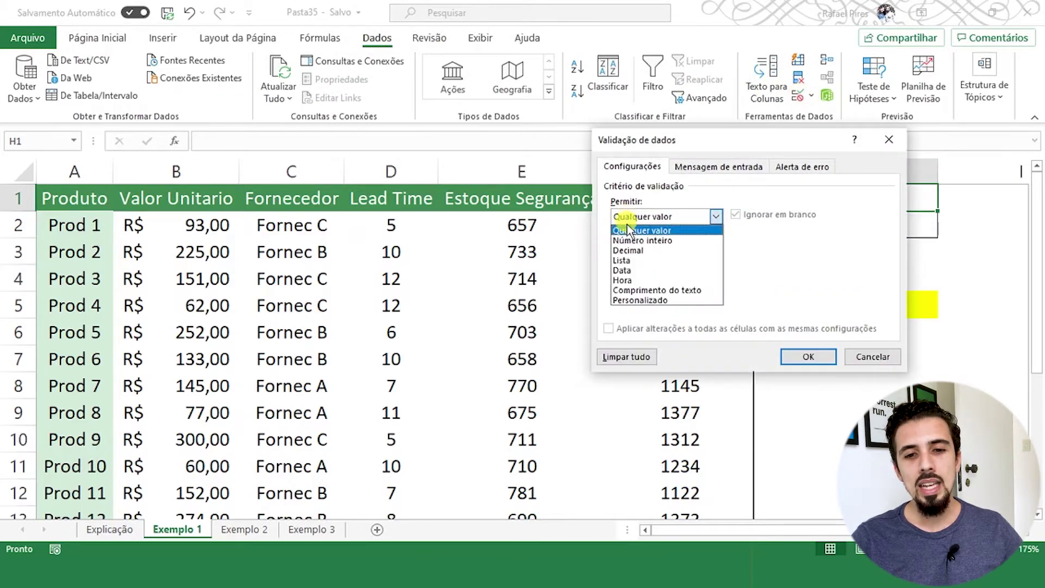
pyautogui.click(632, 262)
pyautogui.moveTo(699, 140); pyautogui.dragTo(583, 146)
pyautogui.click(593, 285)
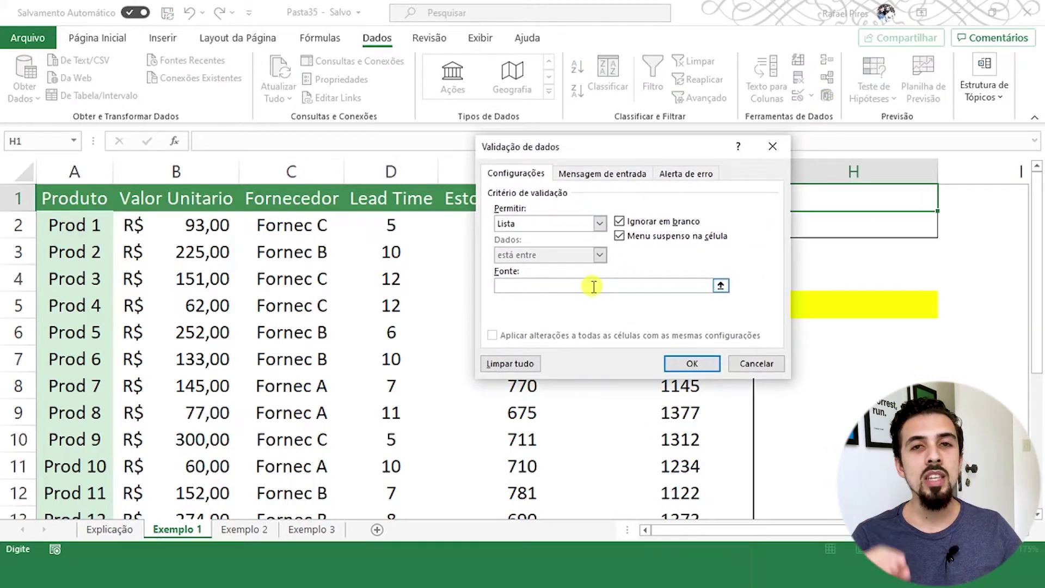
# Use the named range Produtos as H1's list source, apply the validation, and browse the product entries in the drop-down
pyautogui.write('=')
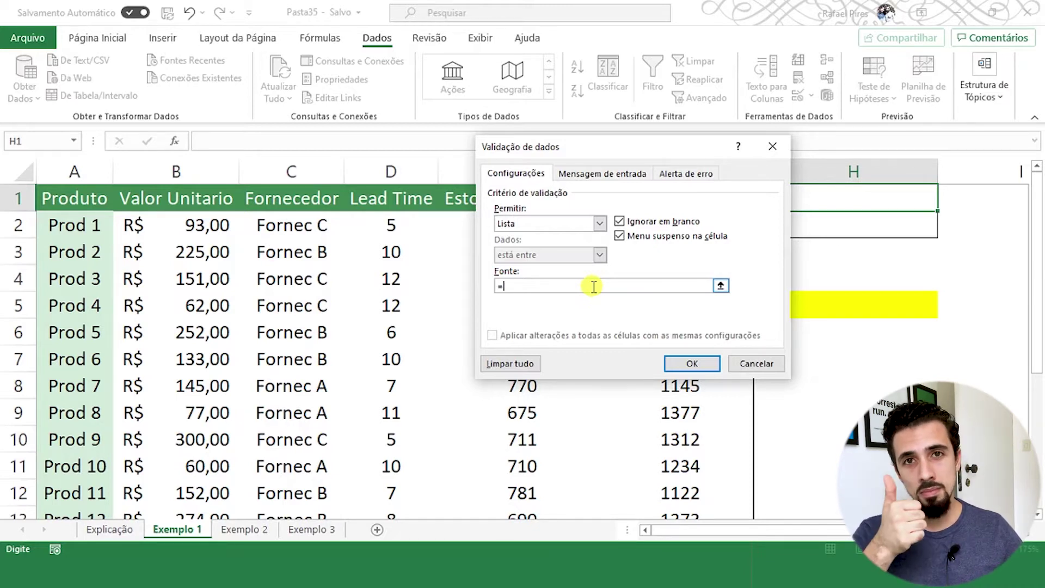
pyautogui.press('F3')
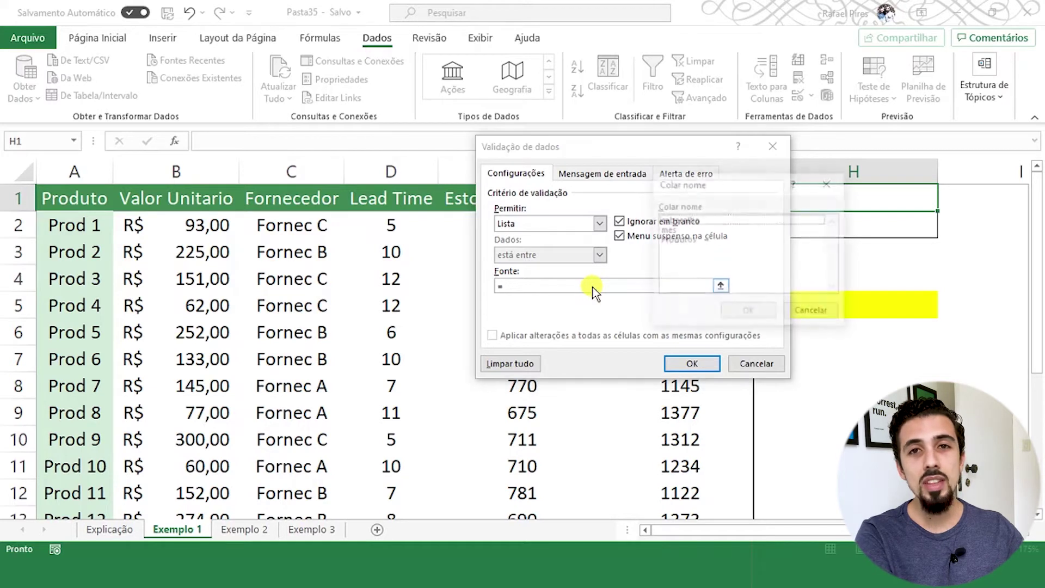
pyautogui.moveTo(725, 191); pyautogui.dragTo(350, 158)
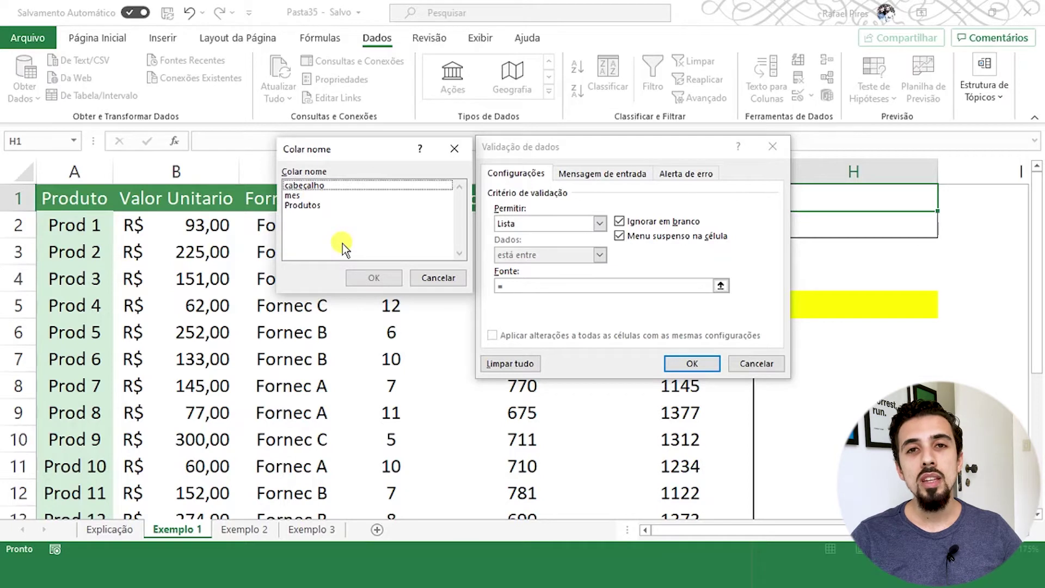
pyautogui.click(313, 206)
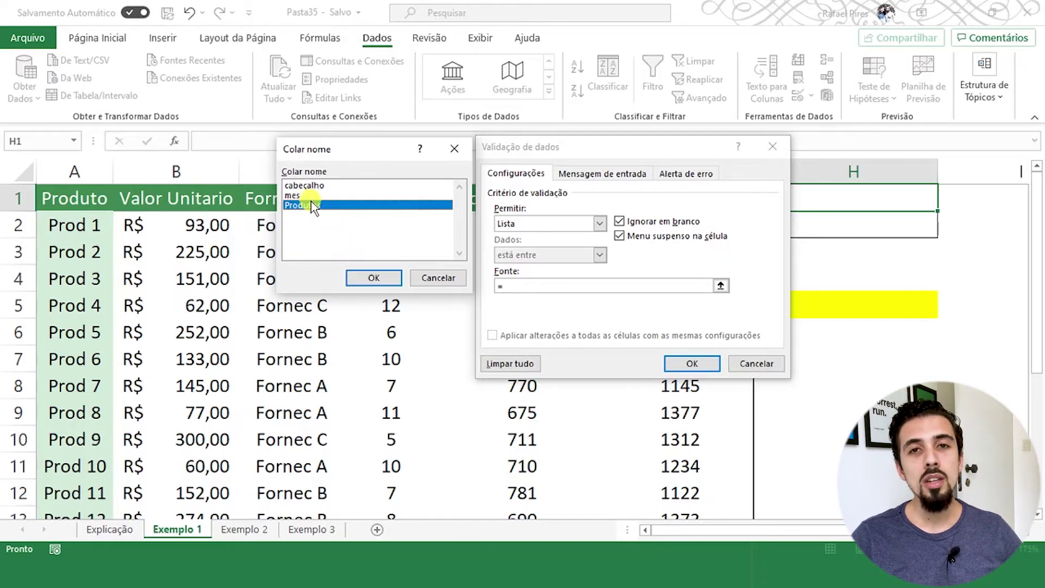
pyautogui.click(366, 278)
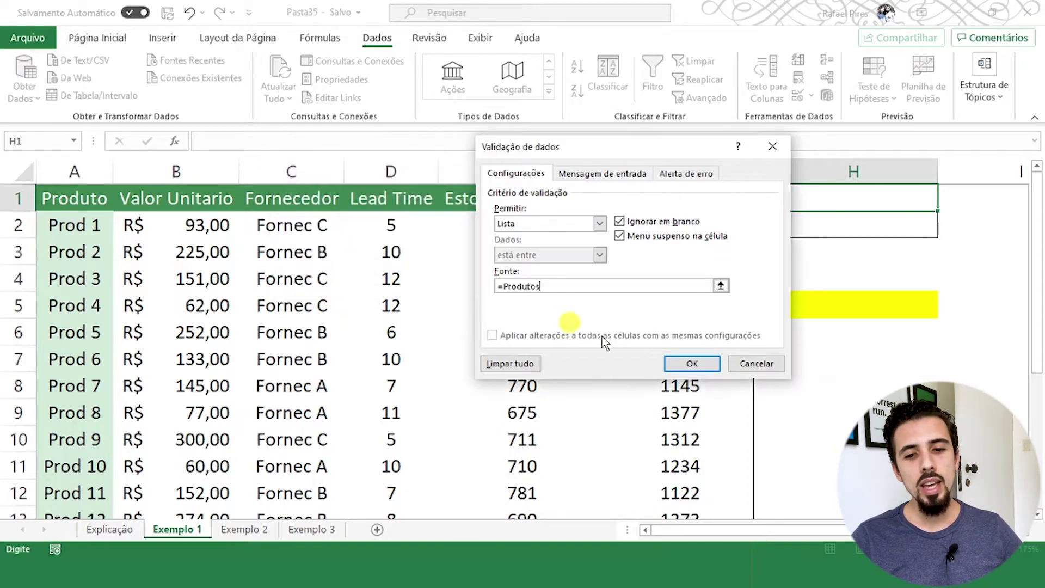
pyautogui.click(687, 363)
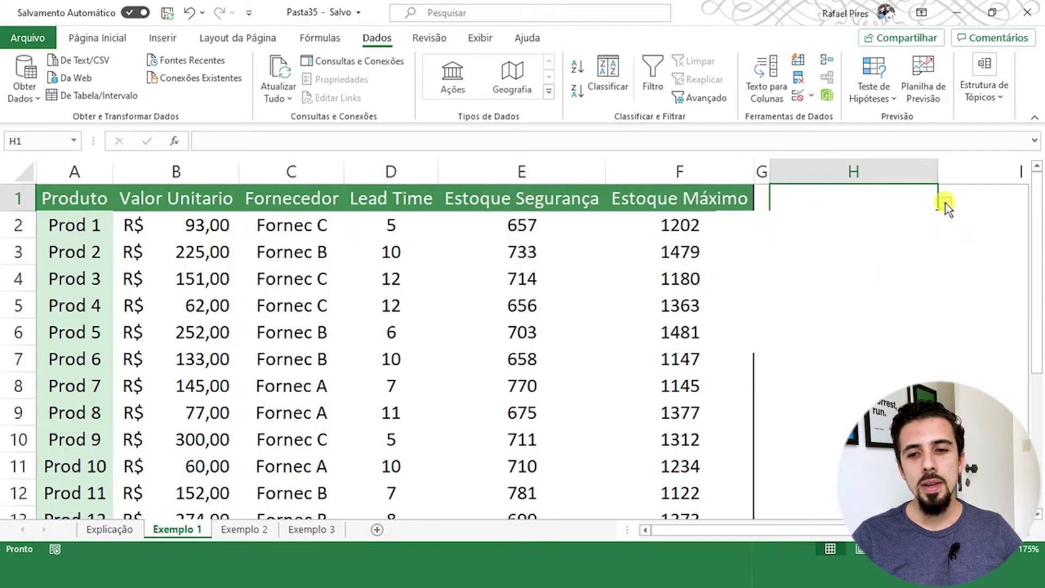
pyautogui.click(945, 204)
pyautogui.moveTo(937, 263)
pyautogui.mouseDown()
pyautogui.moveTo(938, 322)
pyautogui.moveTo(936, 271)
pyautogui.mouseUp()
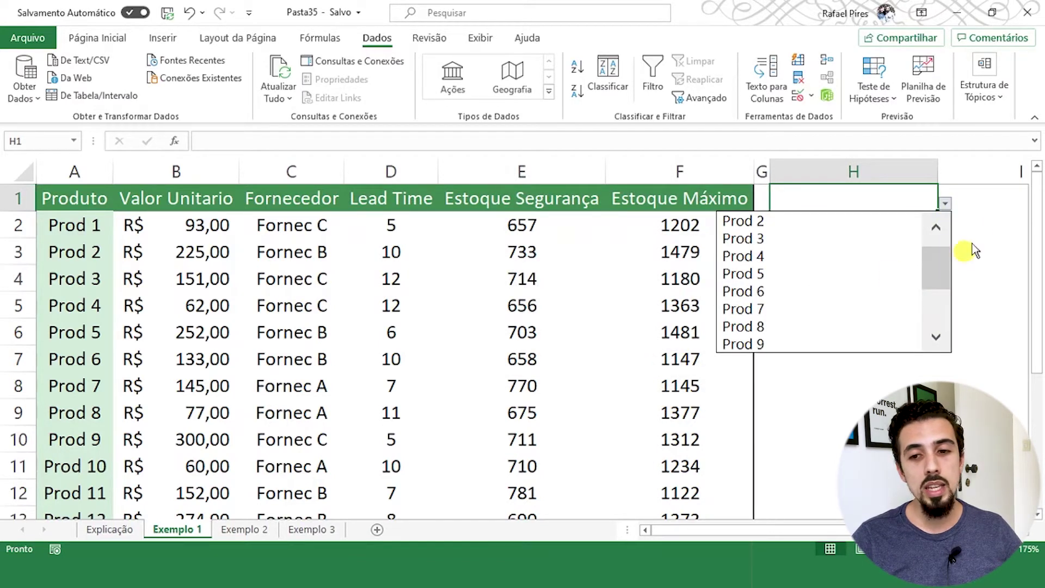
pyautogui.press('Escape')
# Set the data validation of cell H2 to allow a Lista
pyautogui.click(891, 225)
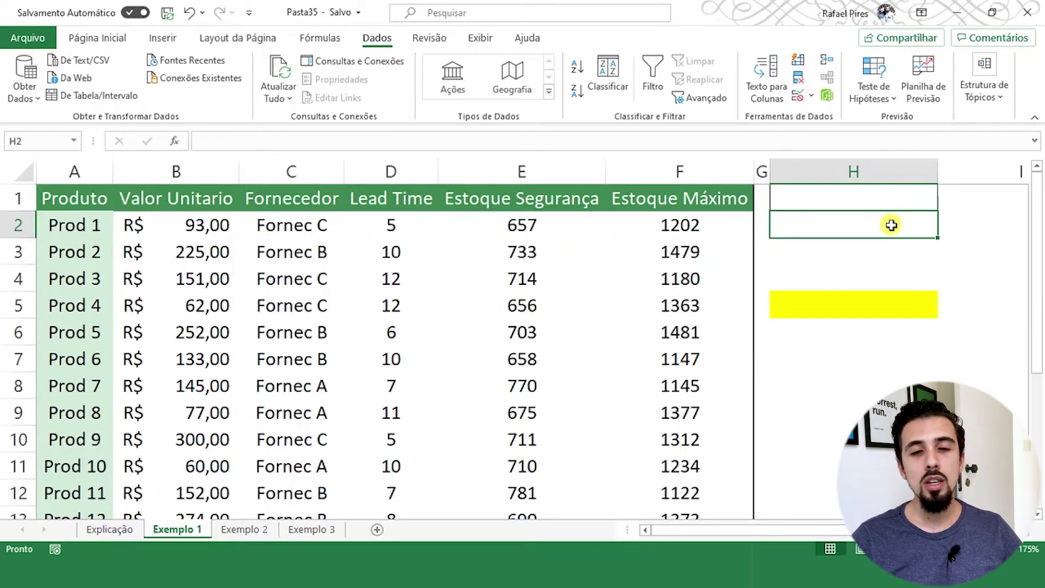
pyautogui.click(799, 97)
pyautogui.click(562, 220)
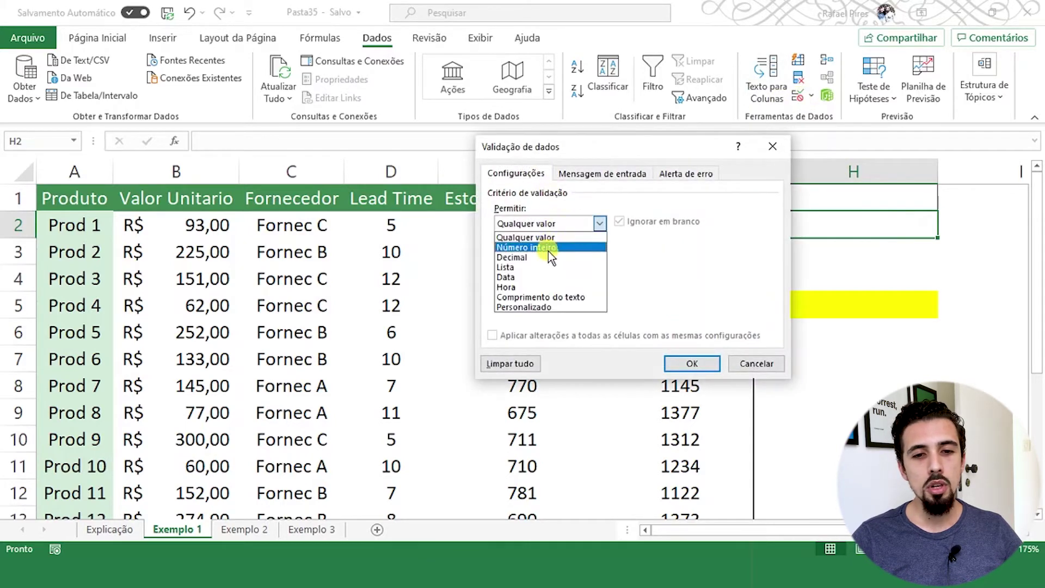
pyautogui.click(546, 271)
pyautogui.click(544, 284)
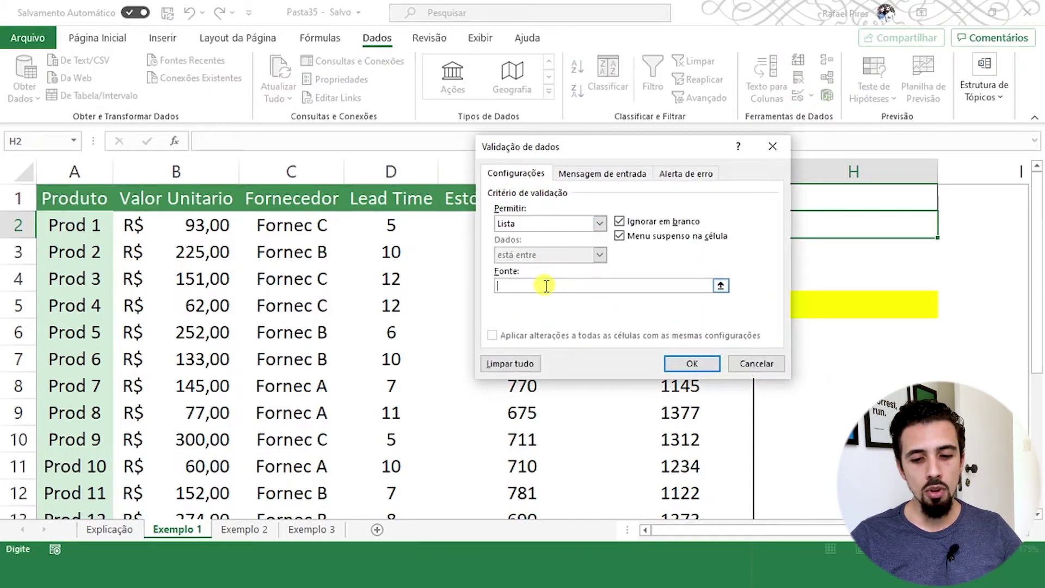
# Use the named range cabeçalho as H2's list source, apply the validation, and check the drop-down's column headers
pyautogui.write('=')
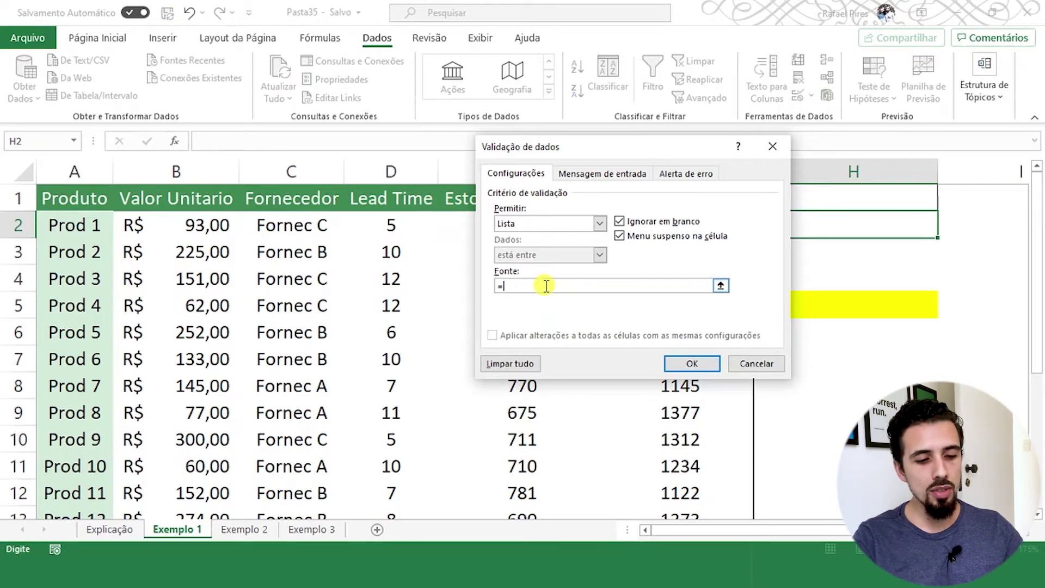
pyautogui.press('F3')
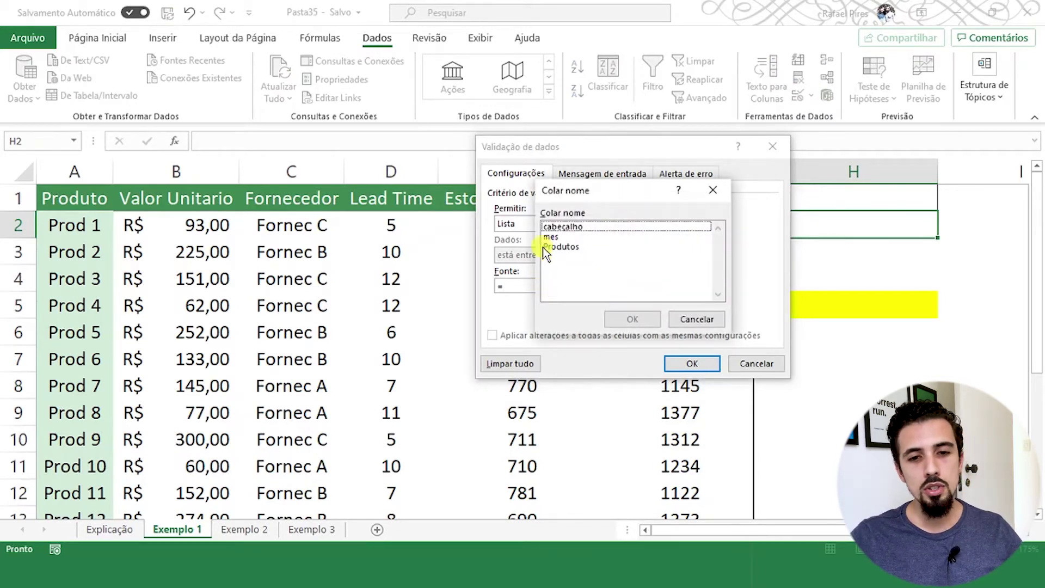
pyautogui.click(558, 227)
pyautogui.click(632, 319)
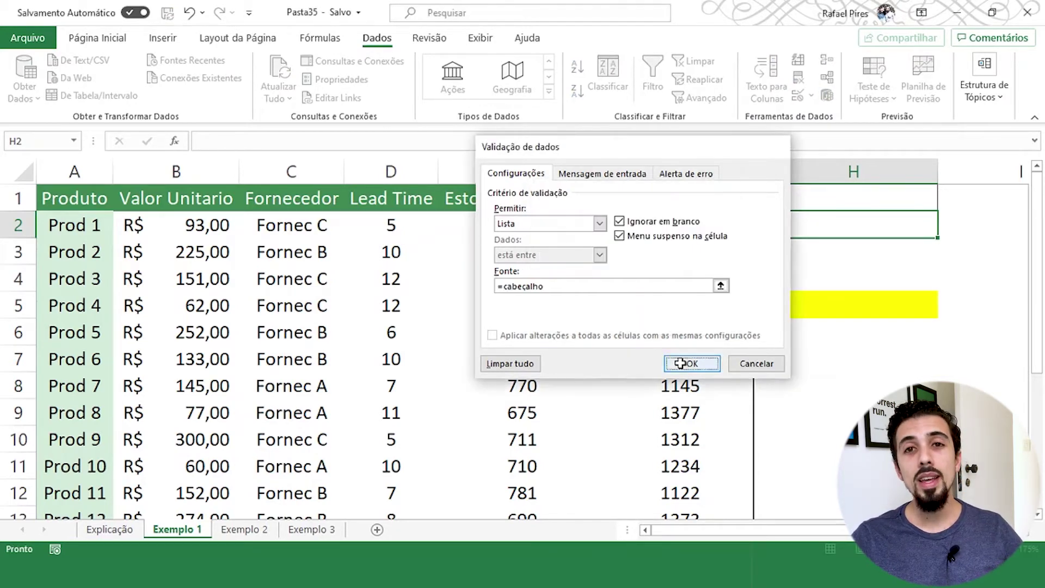
pyautogui.click(690, 363)
pyautogui.click(944, 230)
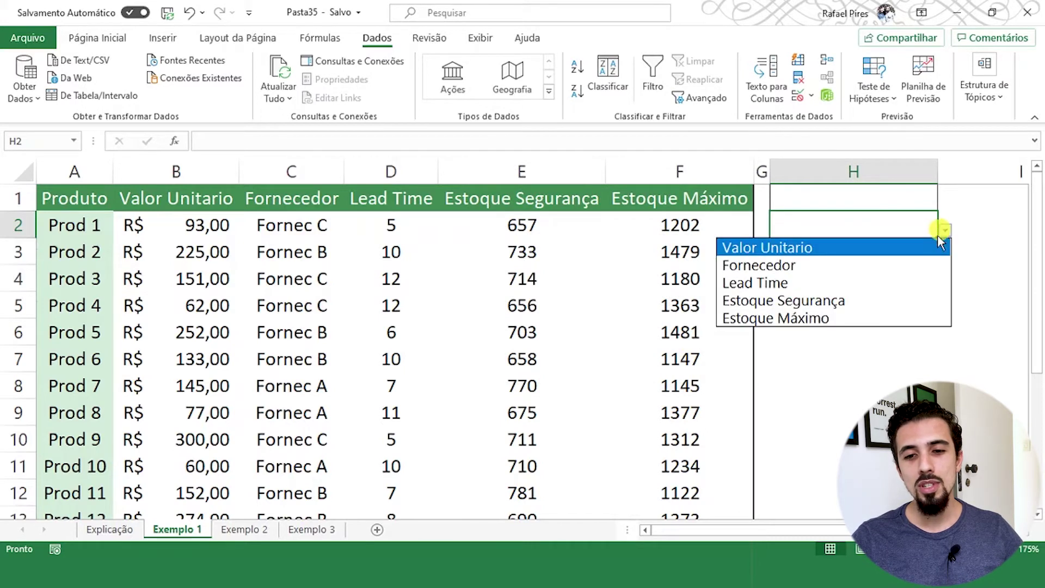
pyautogui.click(871, 301)
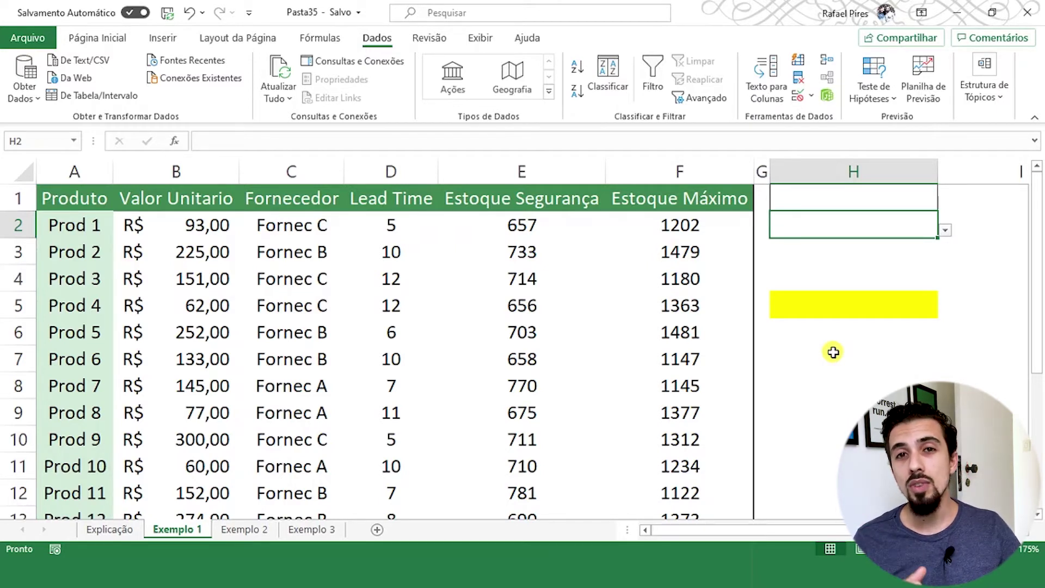
# Start a DESLOC formula in the yellow cell H5 with A1 as its reference argument
pyautogui.click(842, 197)
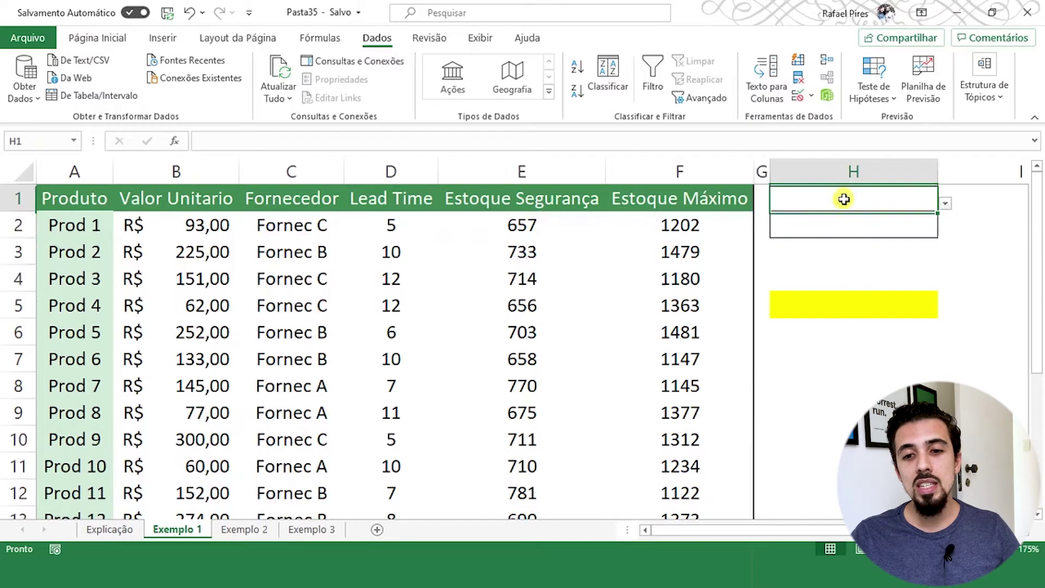
pyautogui.click(849, 225)
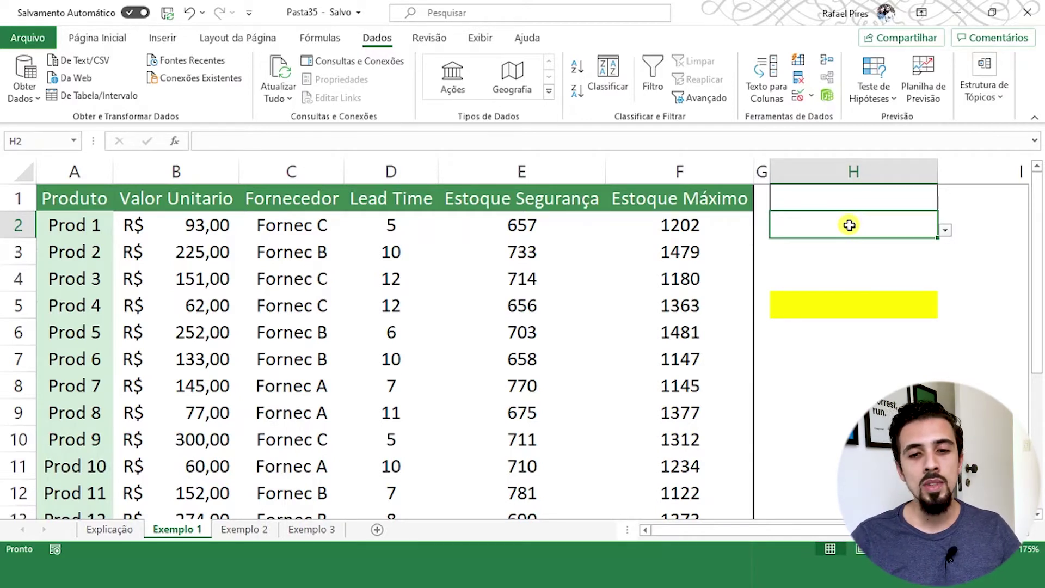
pyautogui.click(860, 305)
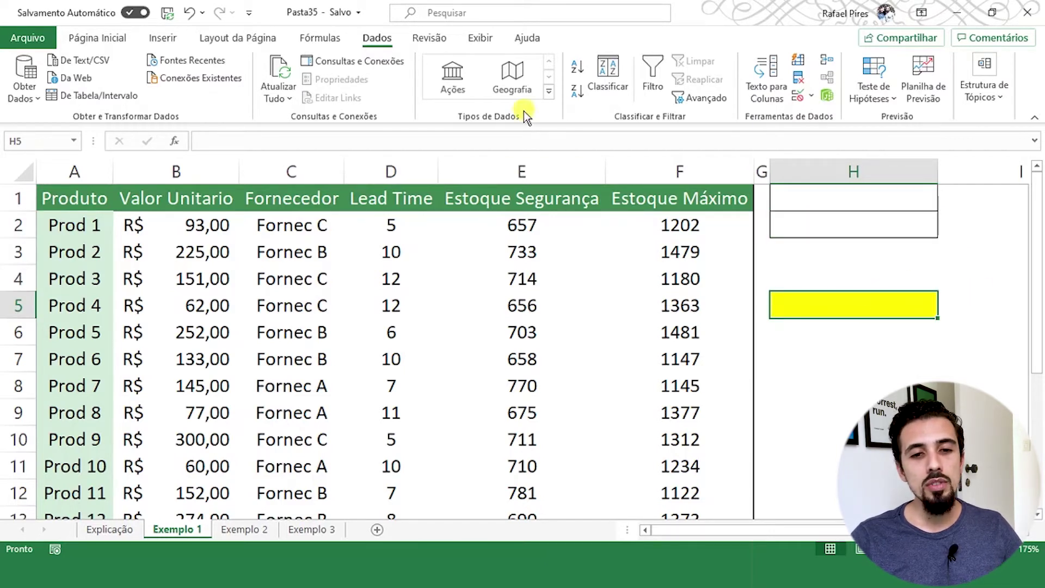
pyautogui.click(496, 139)
pyautogui.write('=desloc')
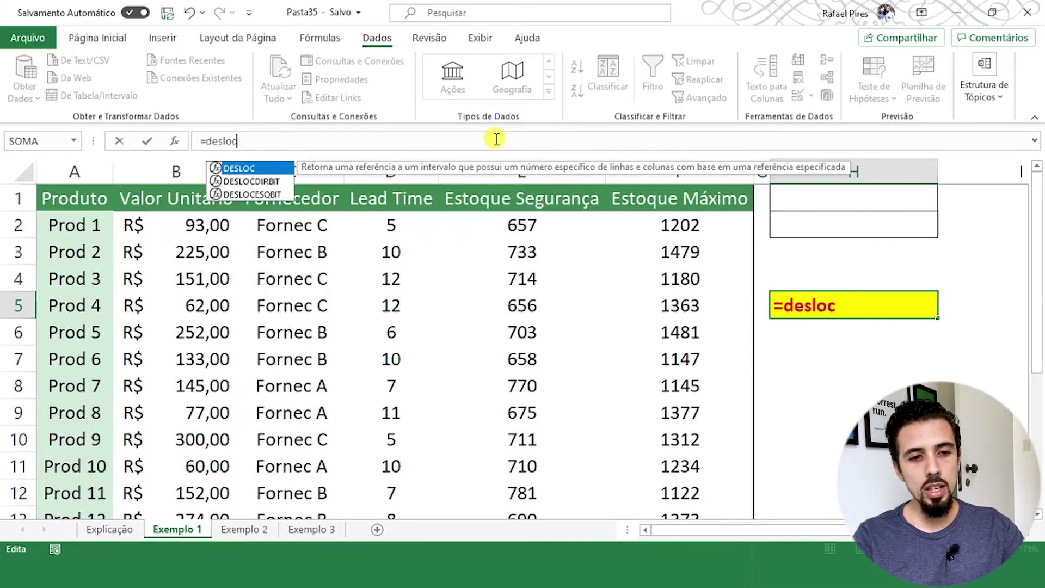
pyautogui.press('Tab')
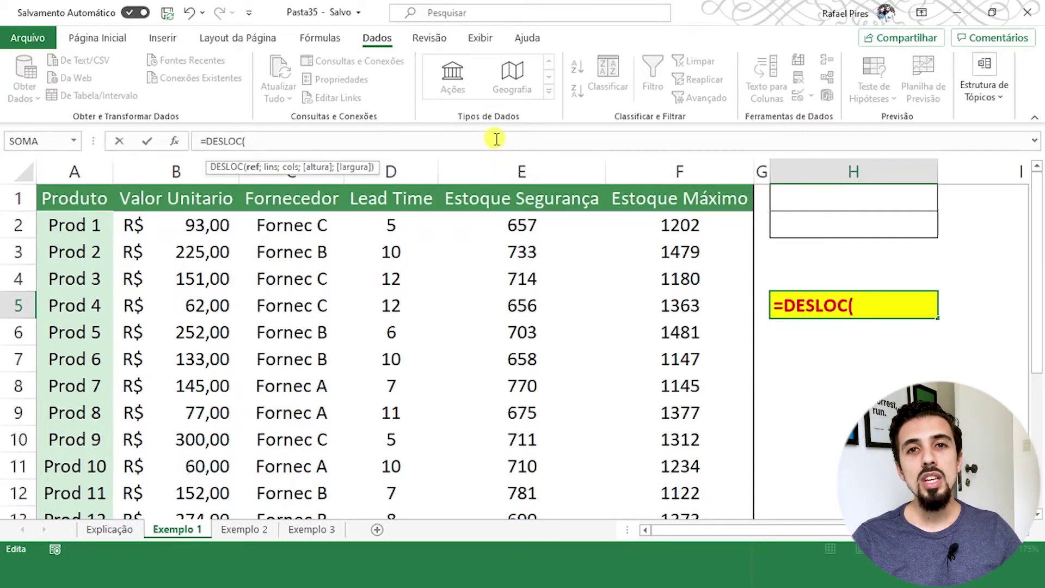
pyautogui.click(86, 198)
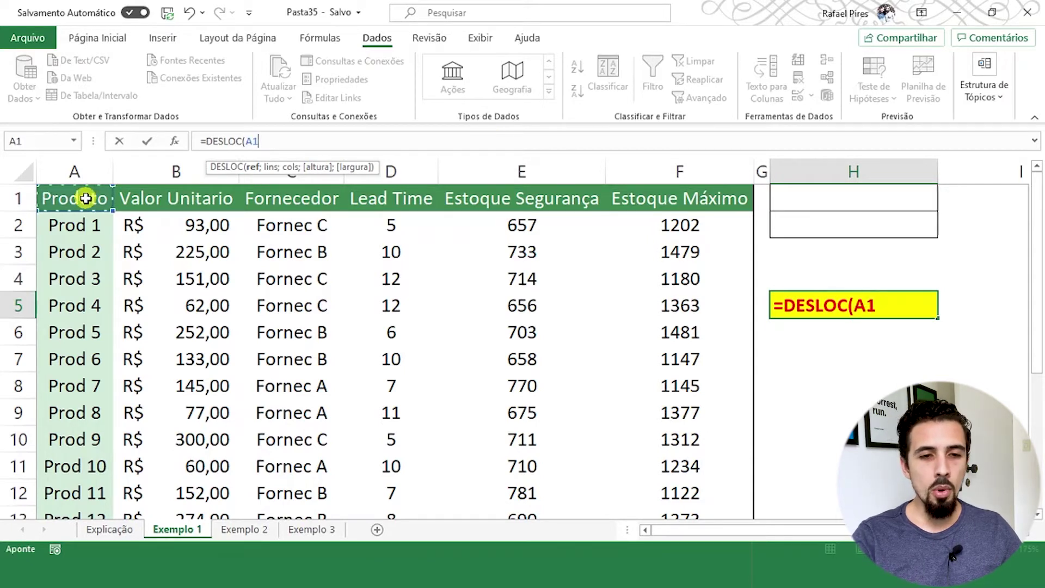
pyautogui.write(';')
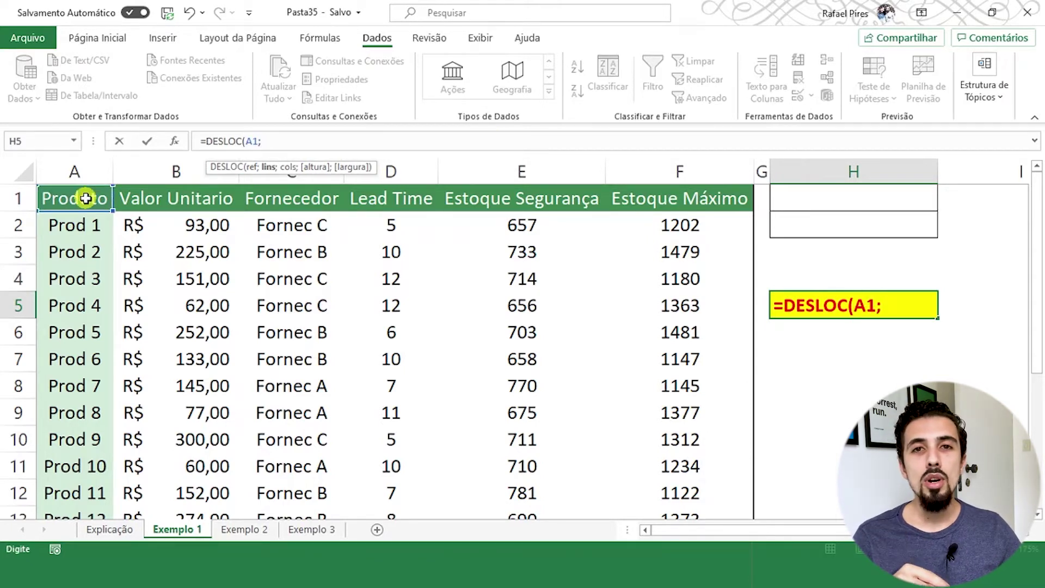
# Add CORRESP(H1;Produtos;0) as the row argument of H5's DESLOC formula, using exact match
pyautogui.write('co')
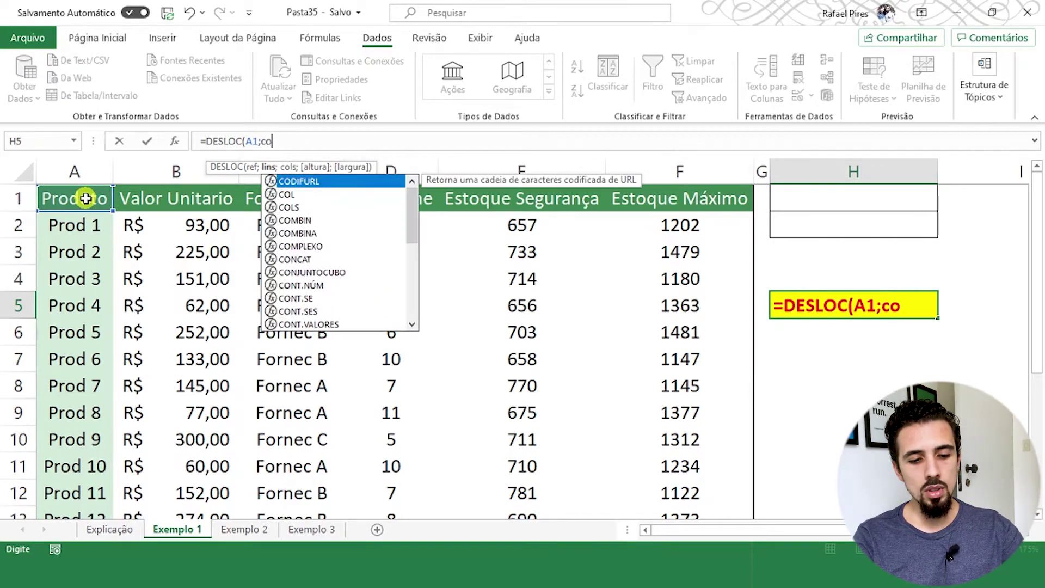
pyautogui.write('rresp')
pyautogui.press('Tab')
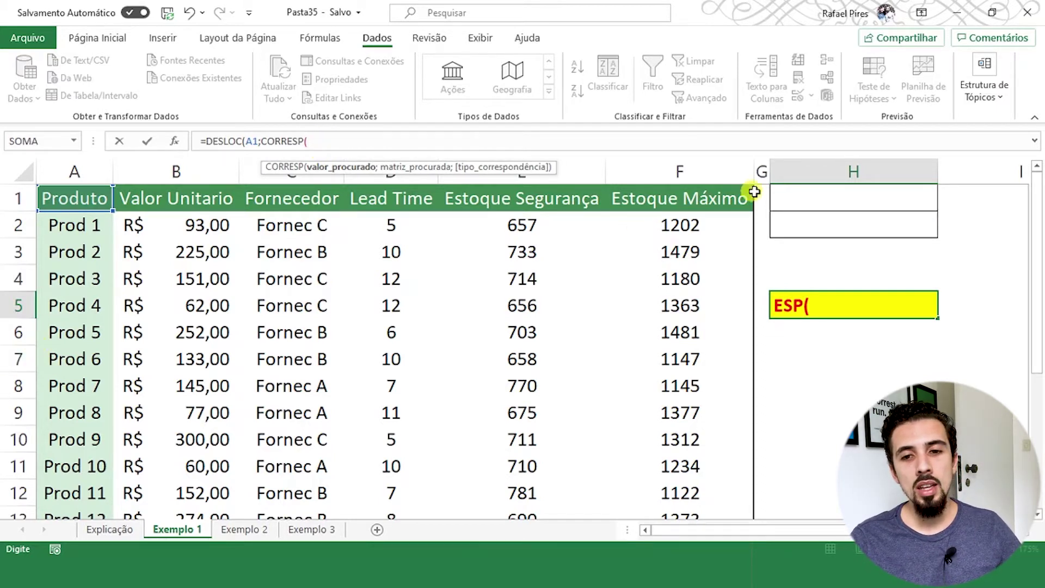
pyautogui.click(815, 197)
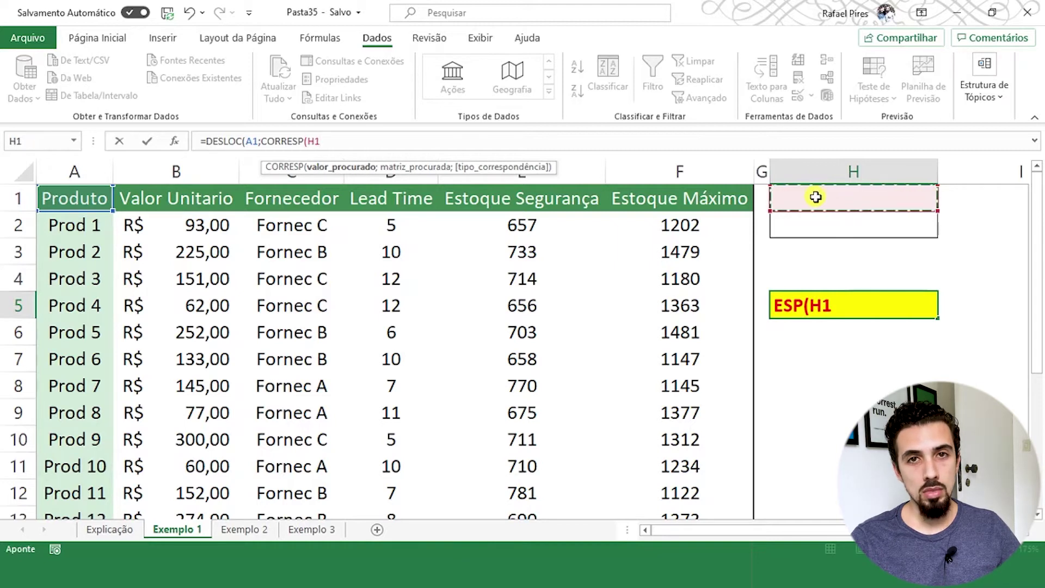
pyautogui.write(';')
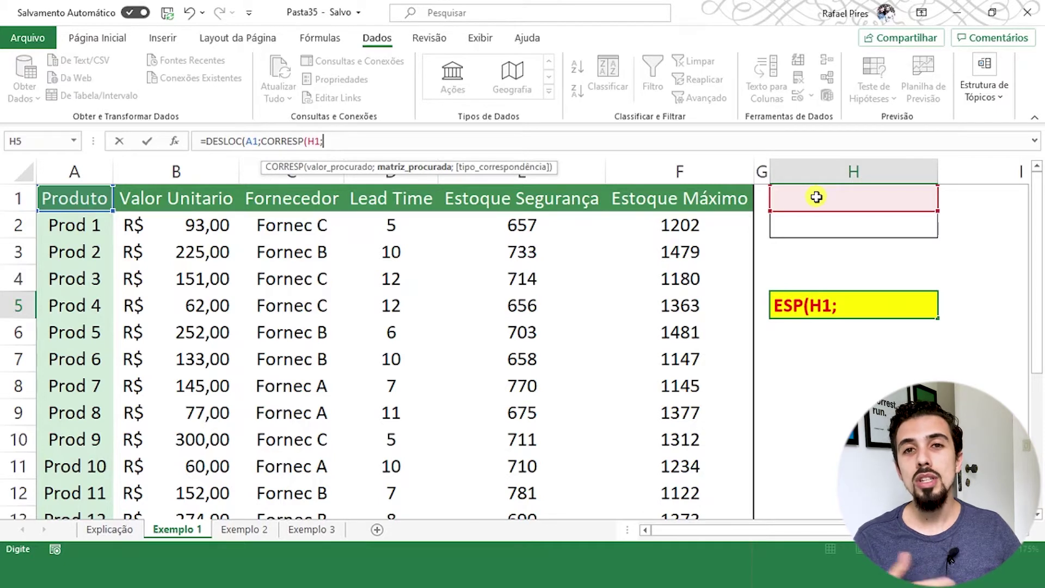
pyautogui.write('produ')
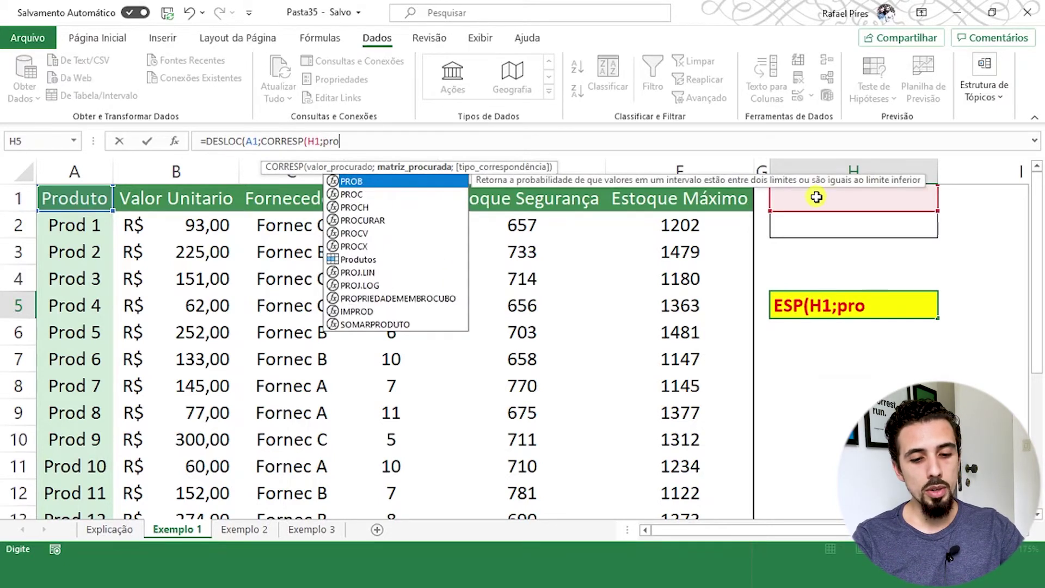
pyautogui.press('Tab')
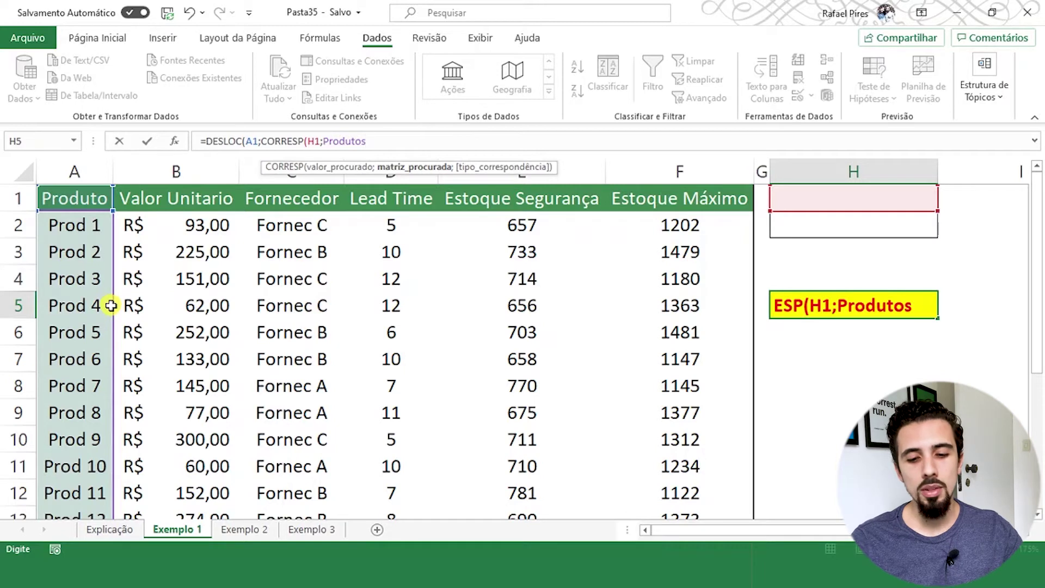
pyautogui.write(';')
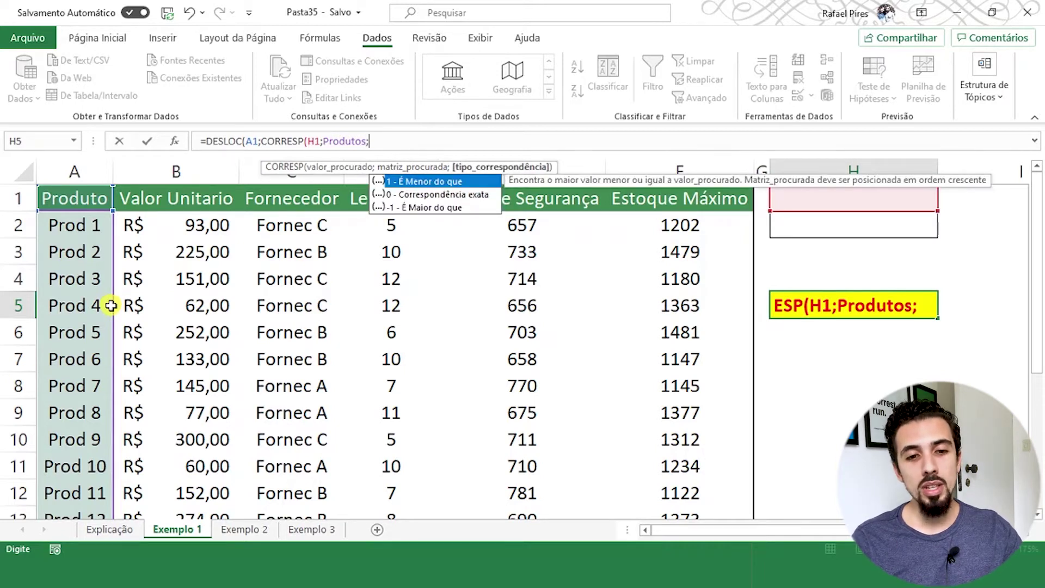
pyautogui.write('0)')
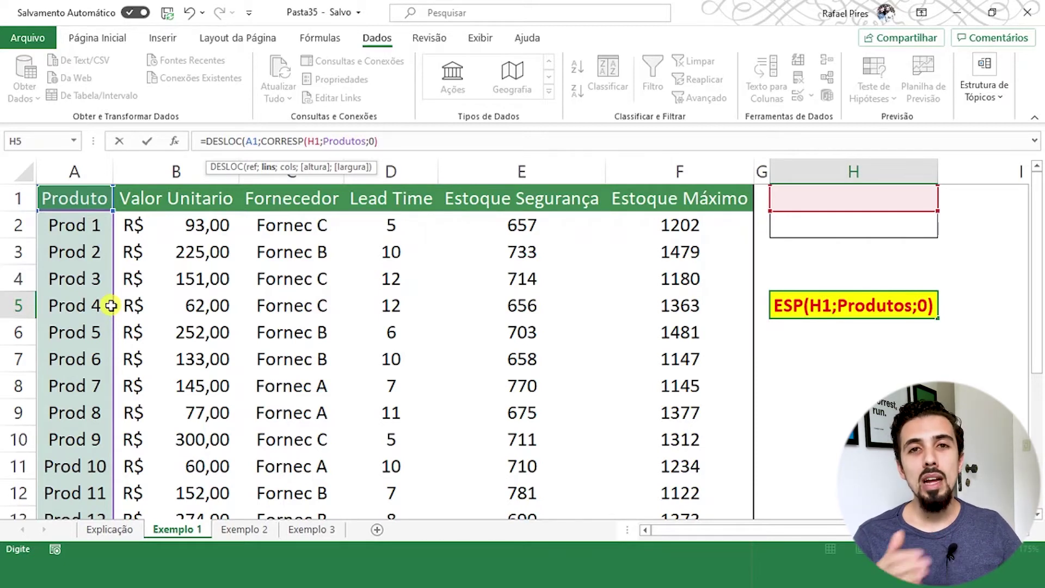
# Add CORRESP(H2;cabeçalho;0) as the DESLOC column argument, close the parentheses, and enter the formula in H5
pyautogui.write(';')
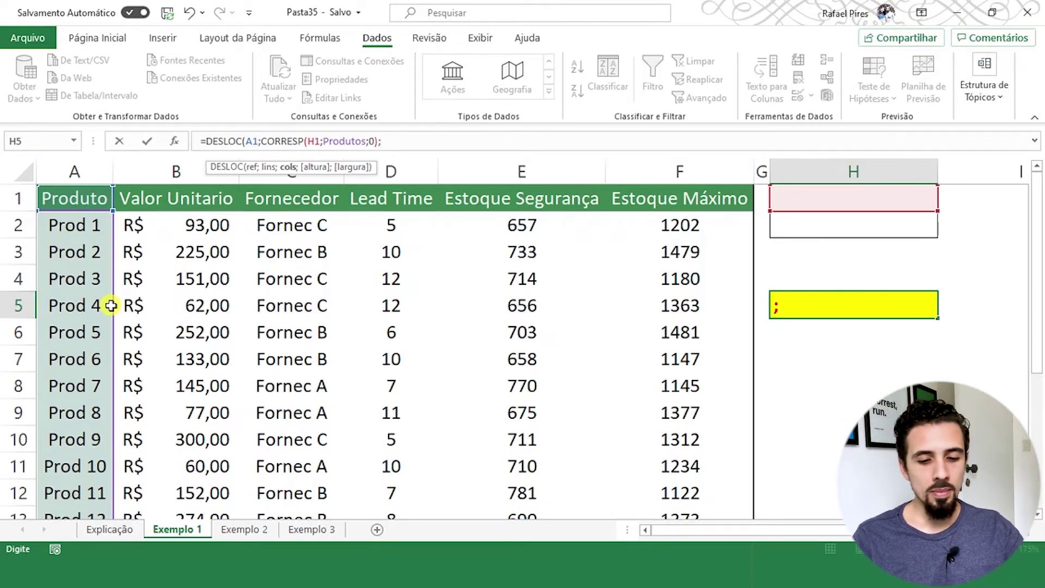
pyautogui.write('corresp')
pyautogui.press('Tab')
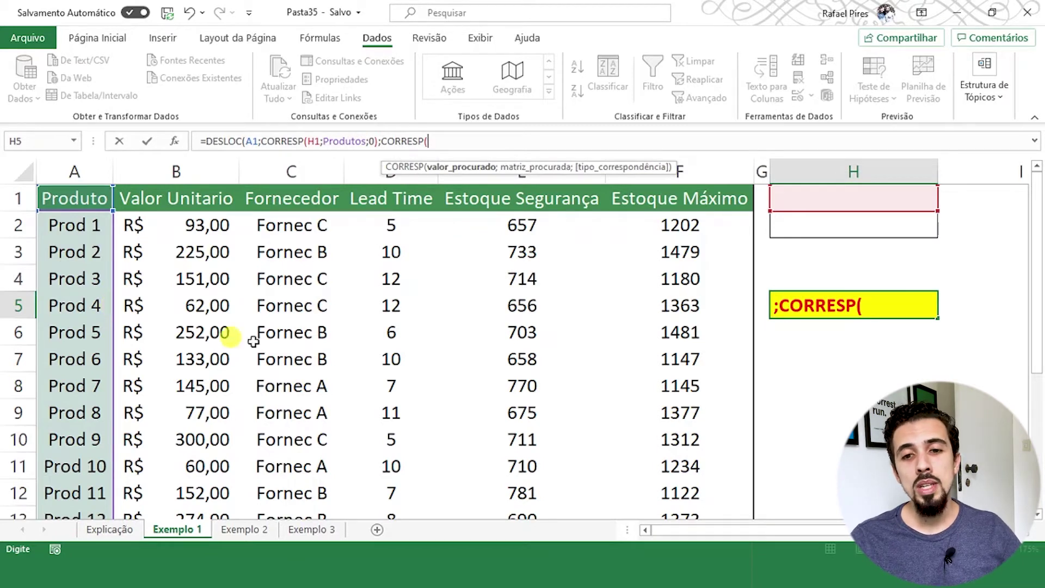
pyautogui.click(865, 224)
pyautogui.write(';')
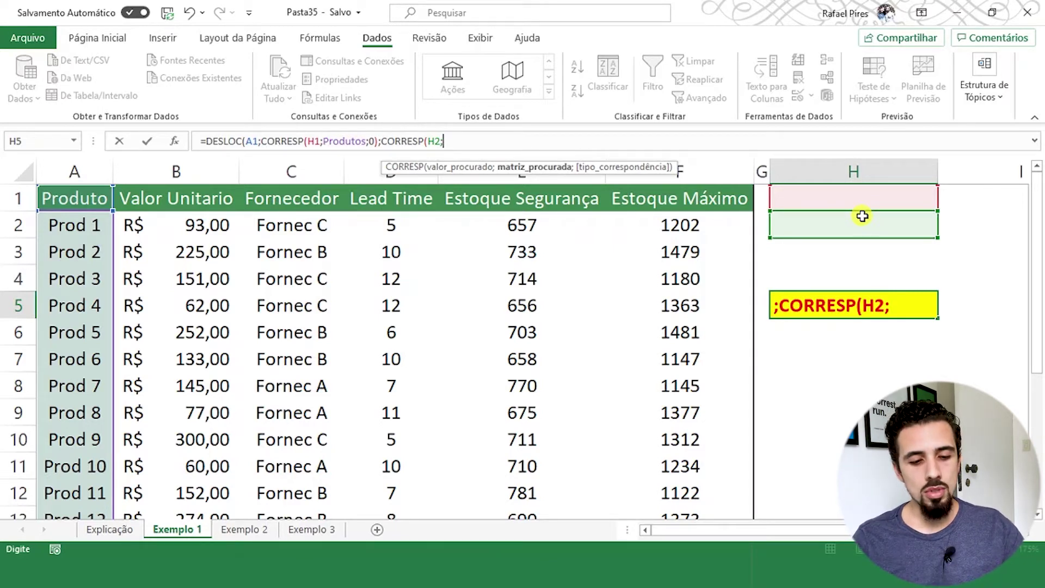
pyautogui.write('cabeçalho')
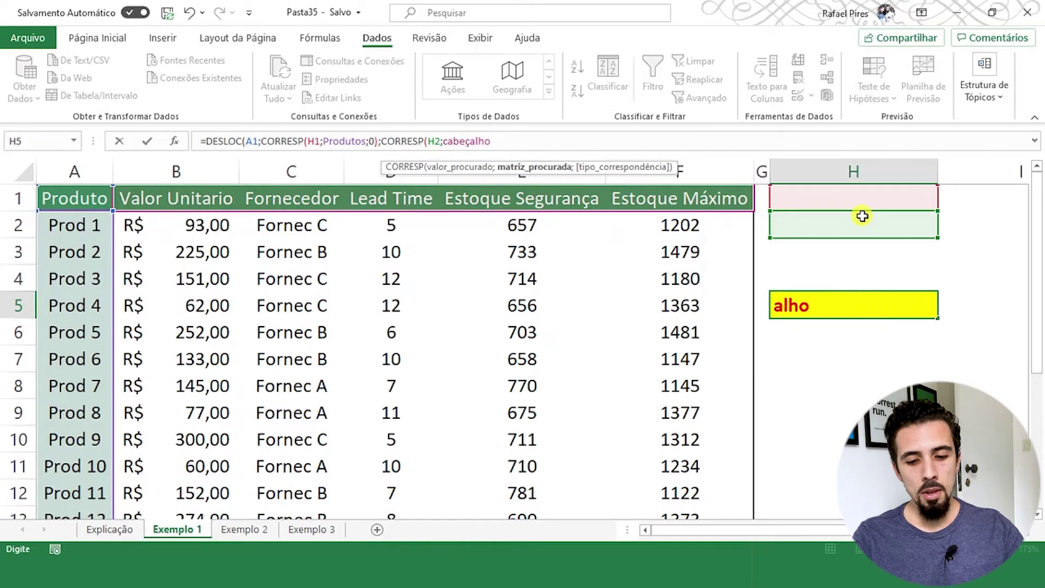
pyautogui.write(';0')
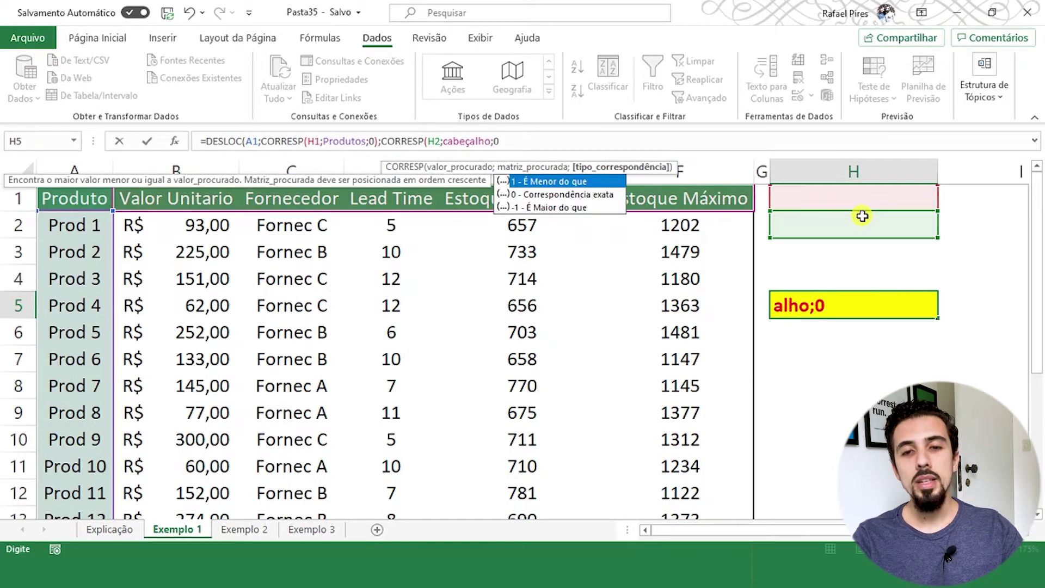
pyautogui.write(')')
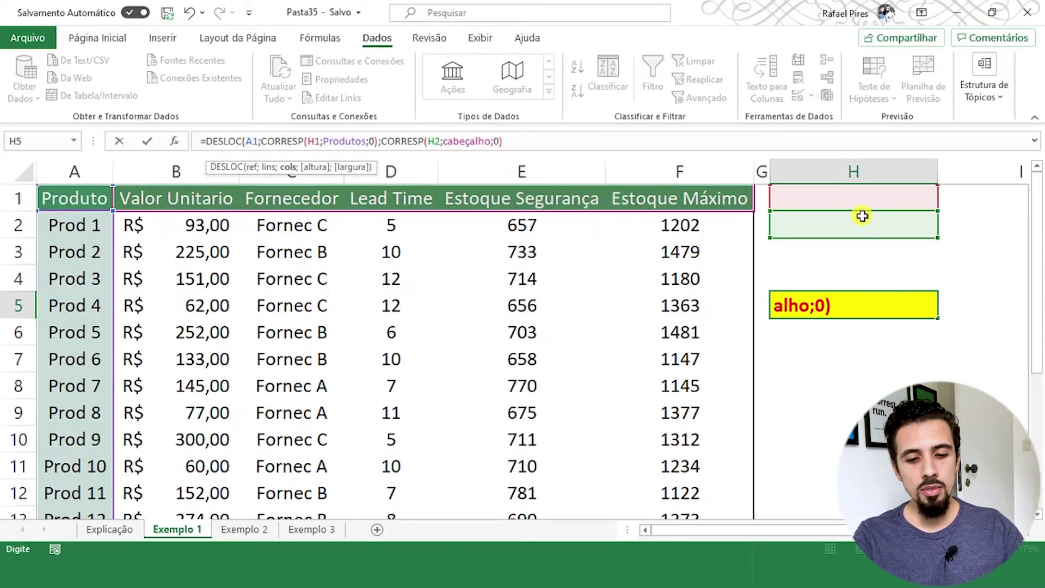
pyautogui.write(')')
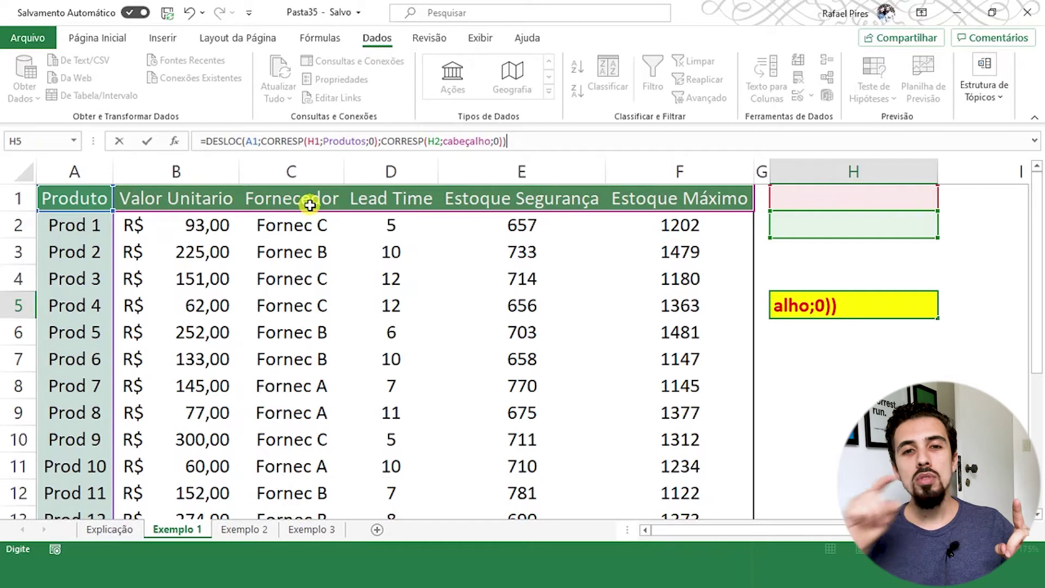
pyautogui.press('Return')
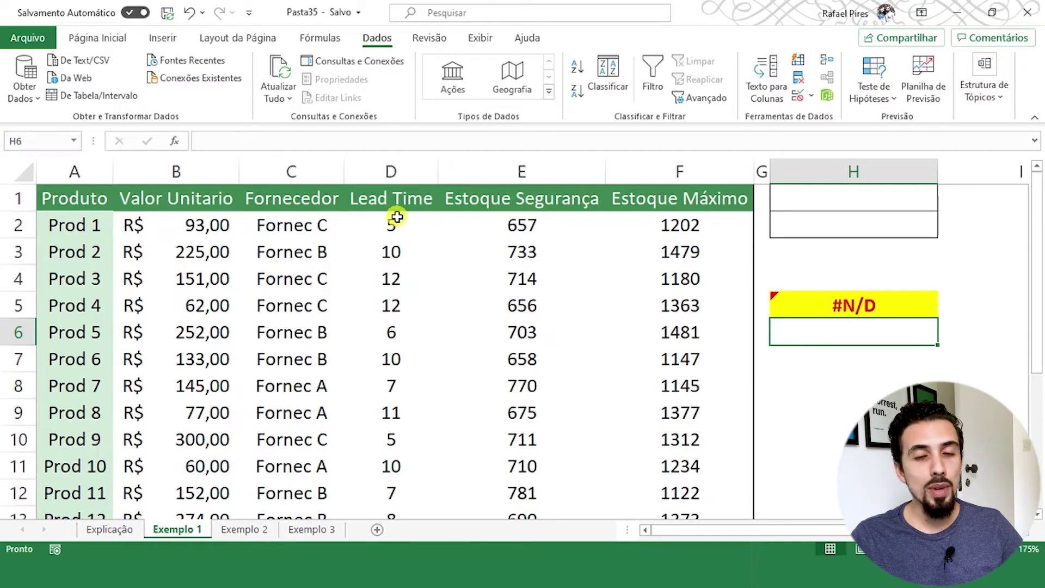
# Choose Prod 1 in H1 and Valor Unitario in H2 from their drop-down lists, and check the formula result in H5
pyautogui.click(869, 200)
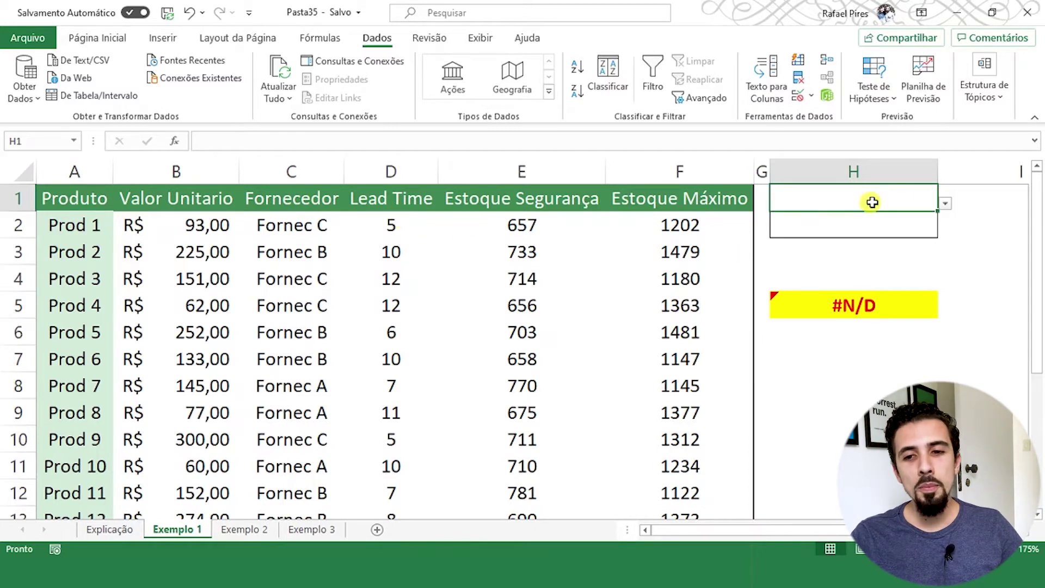
pyautogui.click(944, 204)
pyautogui.click(853, 221)
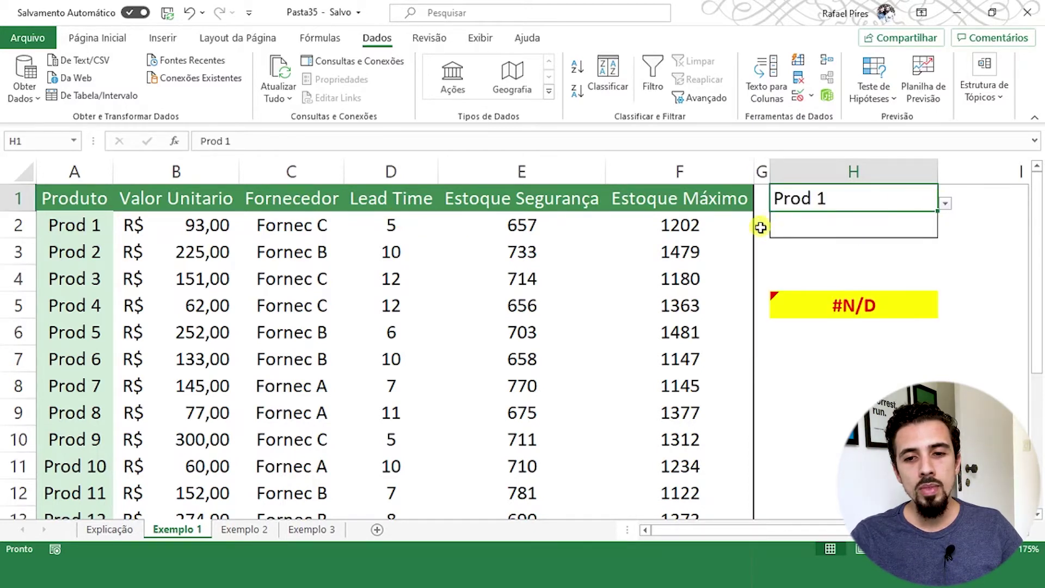
pyautogui.click(920, 227)
pyautogui.click(945, 229)
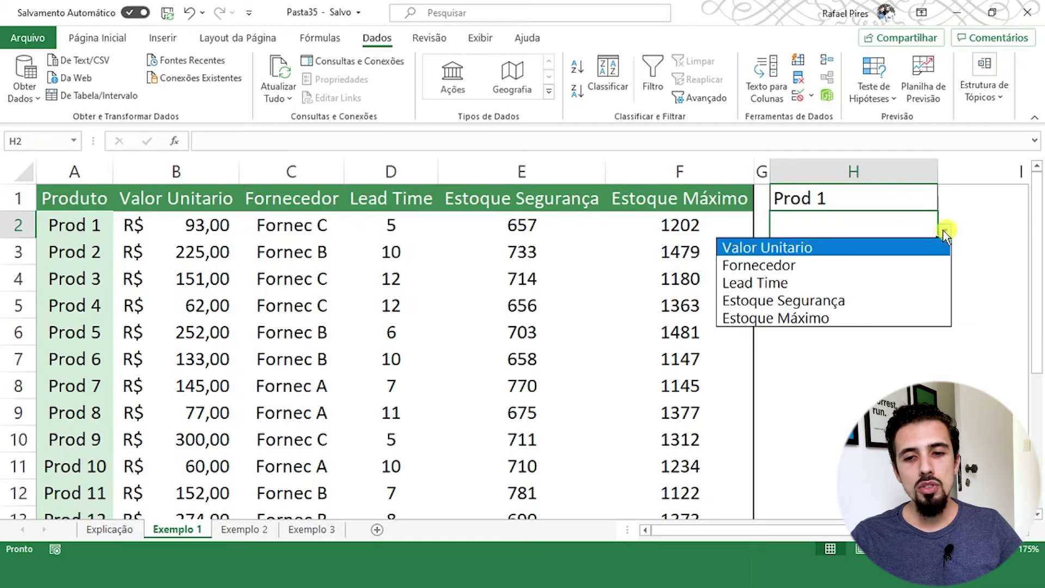
pyautogui.click(854, 250)
pyautogui.click(873, 303)
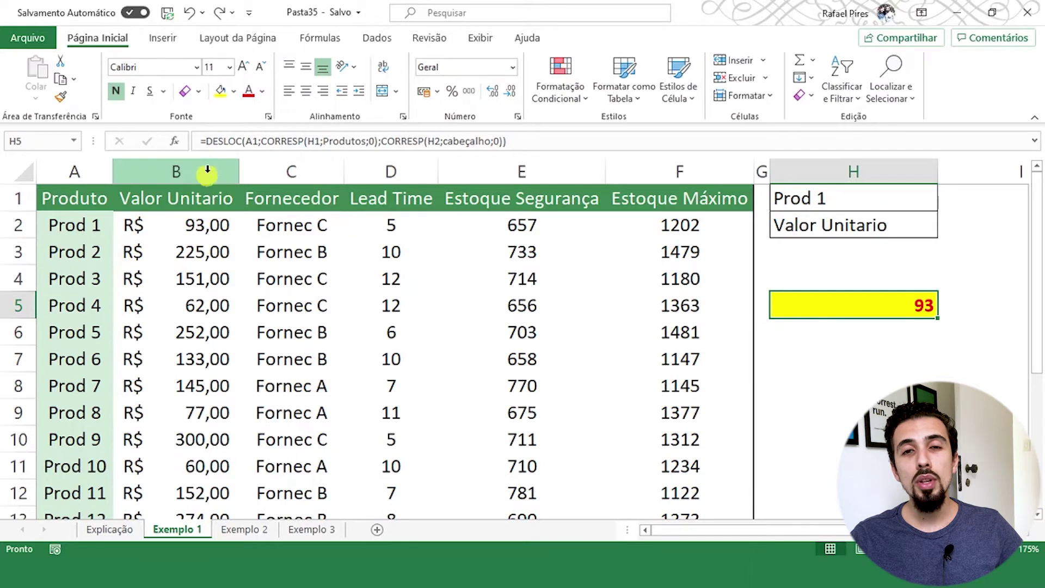
# Change the H2 selection to Fornecedor and check the lookup result in H5
pyautogui.click(901, 225)
pyautogui.click(945, 230)
pyautogui.click(858, 264)
pyautogui.click(861, 309)
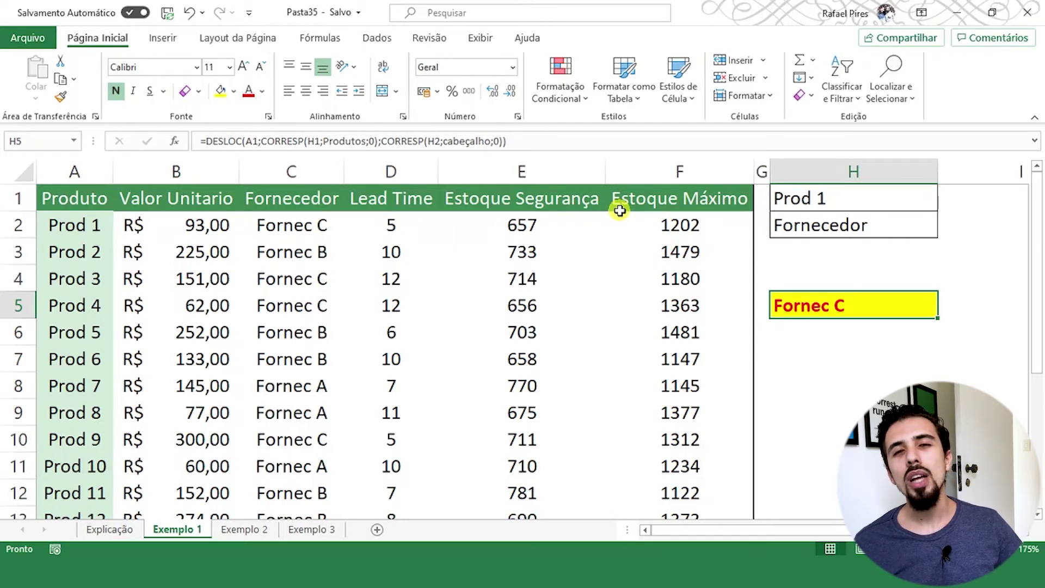
pyautogui.click(670, 302)
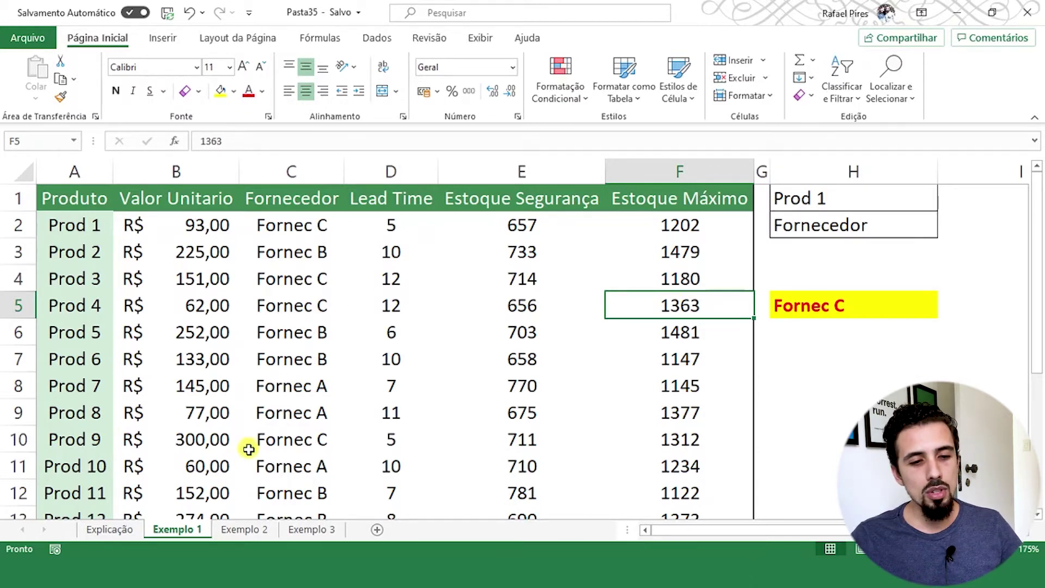
# Open the Exemplo 2 sheet and examine which row 1 cells hold the Janeiro and Fevereiro headers
pyautogui.click(248, 530)
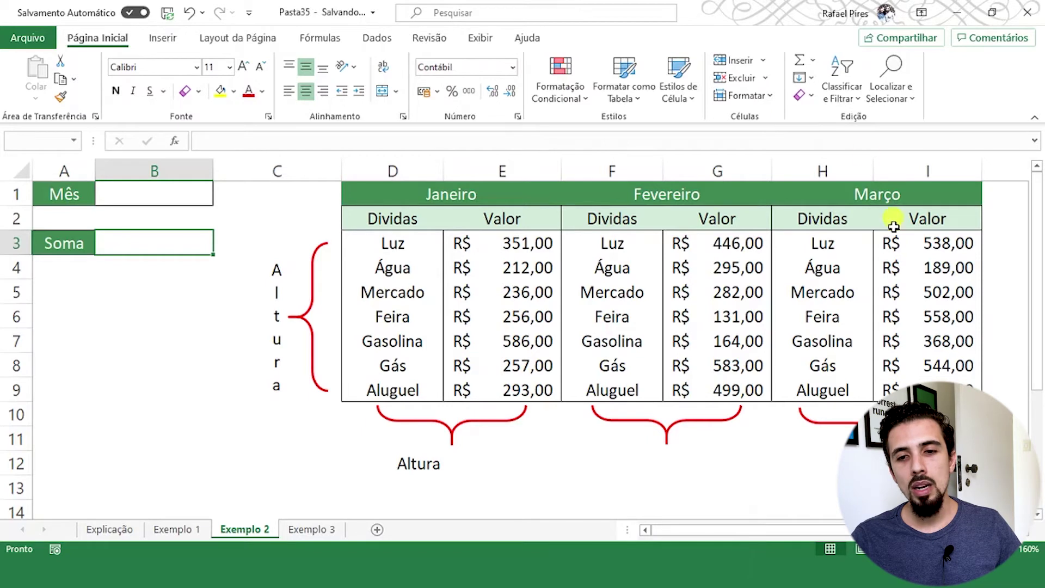
pyautogui.click(388, 190)
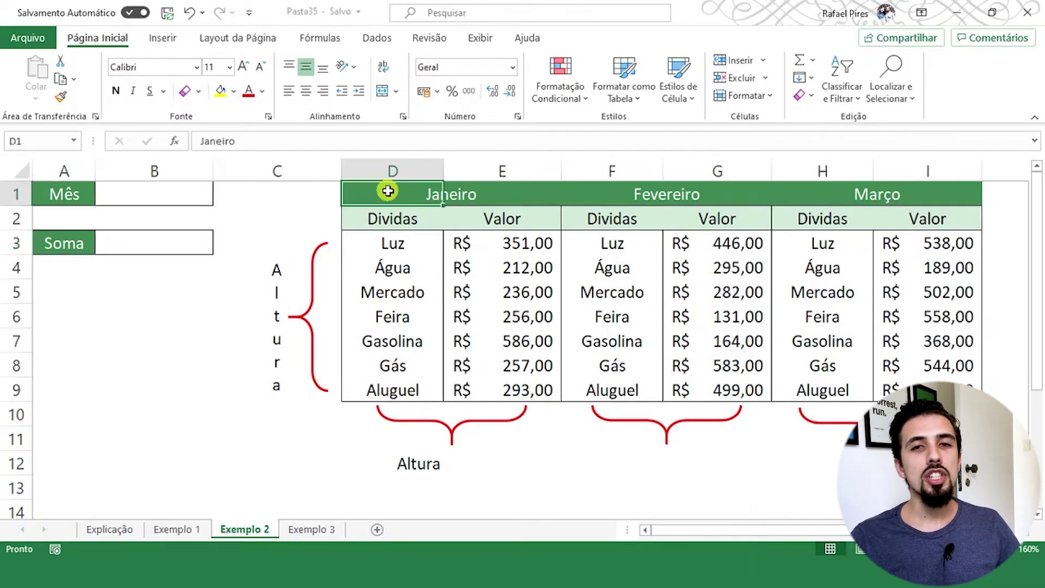
pyautogui.click(474, 196)
pyautogui.click(411, 196)
pyautogui.click(513, 198)
pyautogui.click(598, 197)
pyautogui.click(687, 197)
pyautogui.click(638, 194)
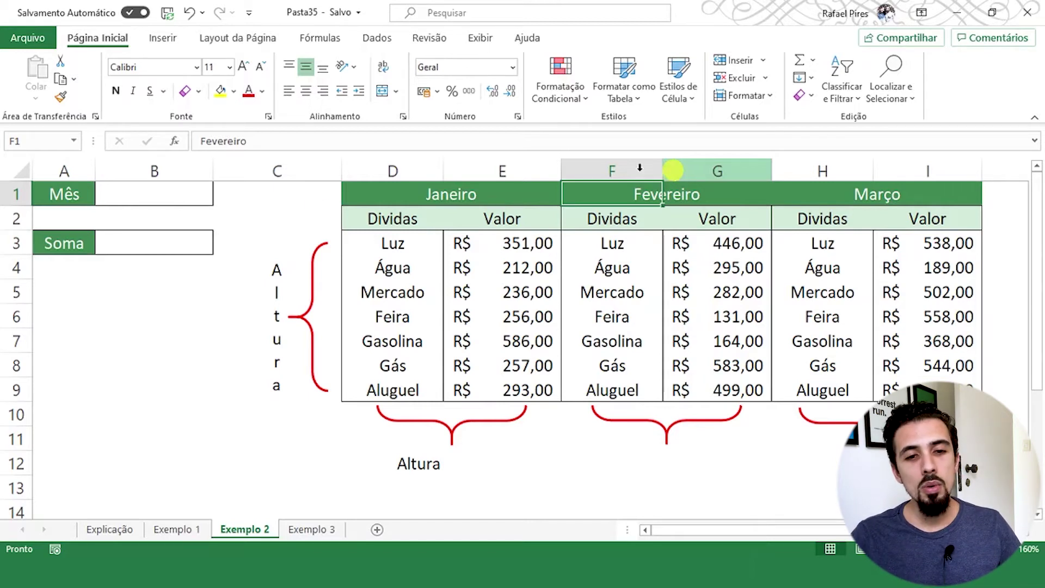
pyautogui.click(393, 194)
pyautogui.click(475, 190)
pyautogui.click(611, 189)
pyautogui.click(677, 189)
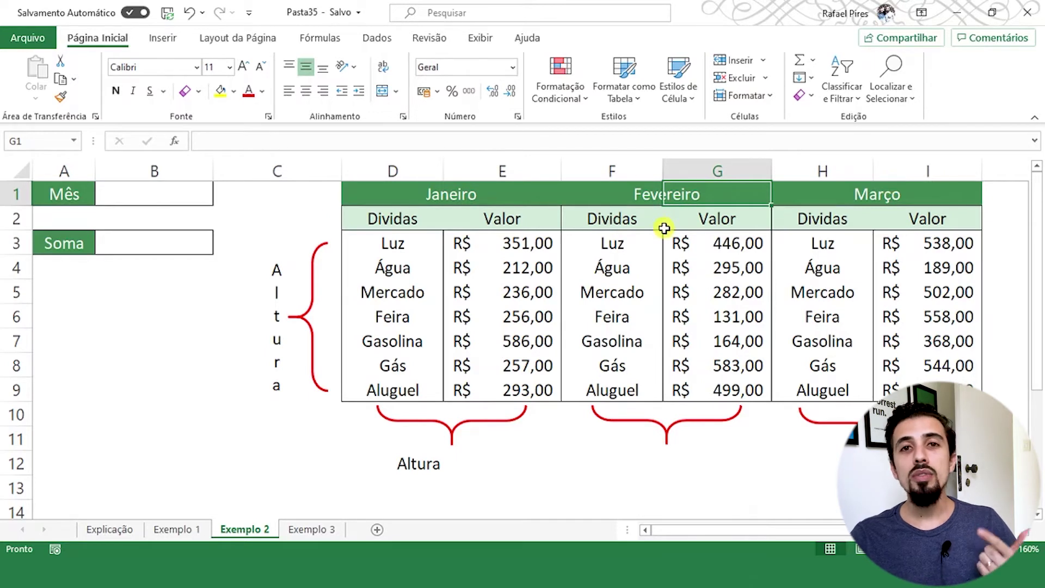
# Examine the extent of the Janeiro block in D1:E9, from Luz to Aluguel and its first and last values
pyautogui.click(424, 202)
pyautogui.moveTo(440, 213); pyautogui.dragTo(504, 390)
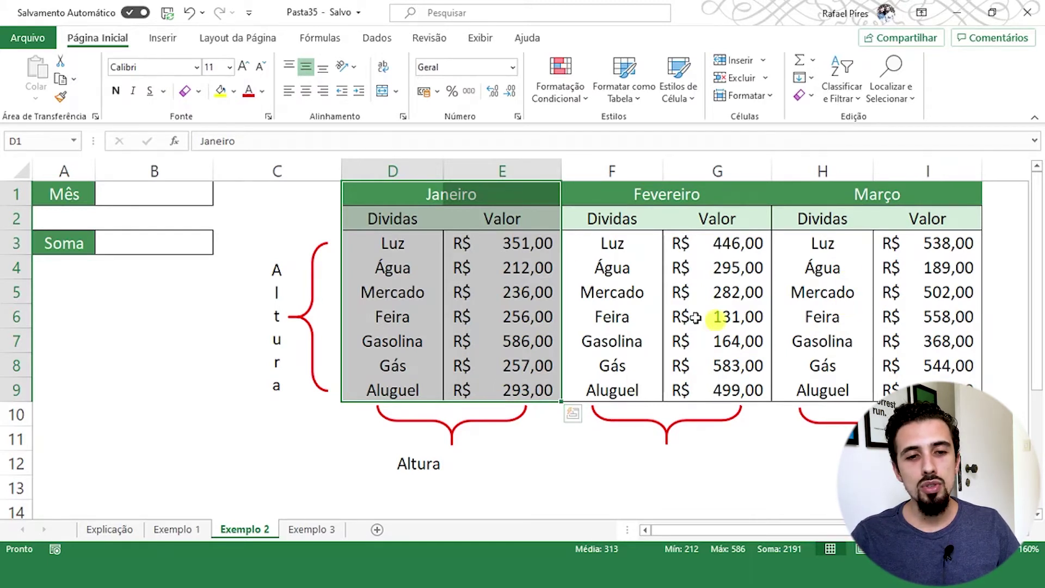
pyautogui.click(393, 244)
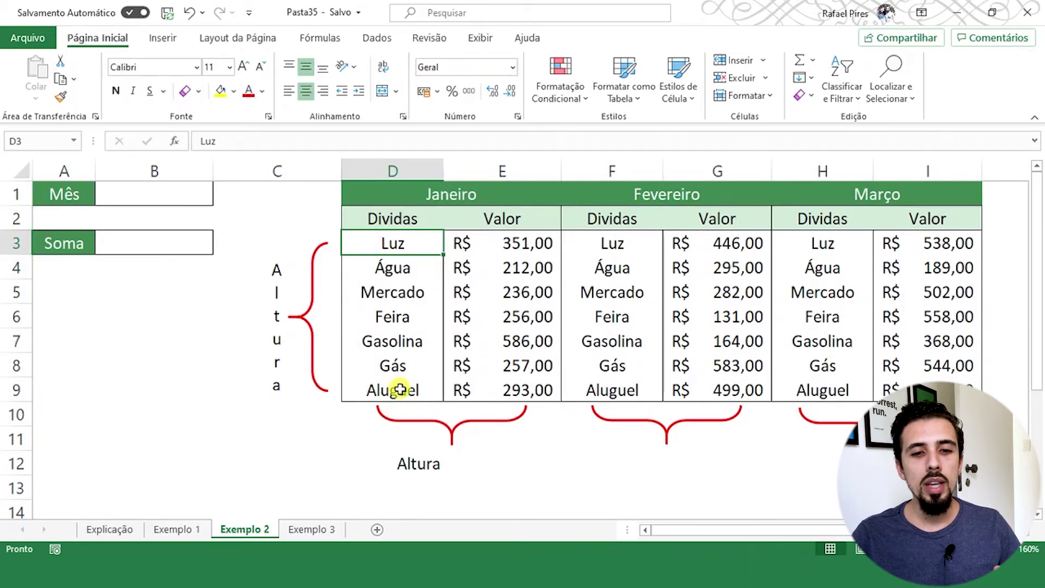
pyautogui.click(531, 241)
pyautogui.click(539, 390)
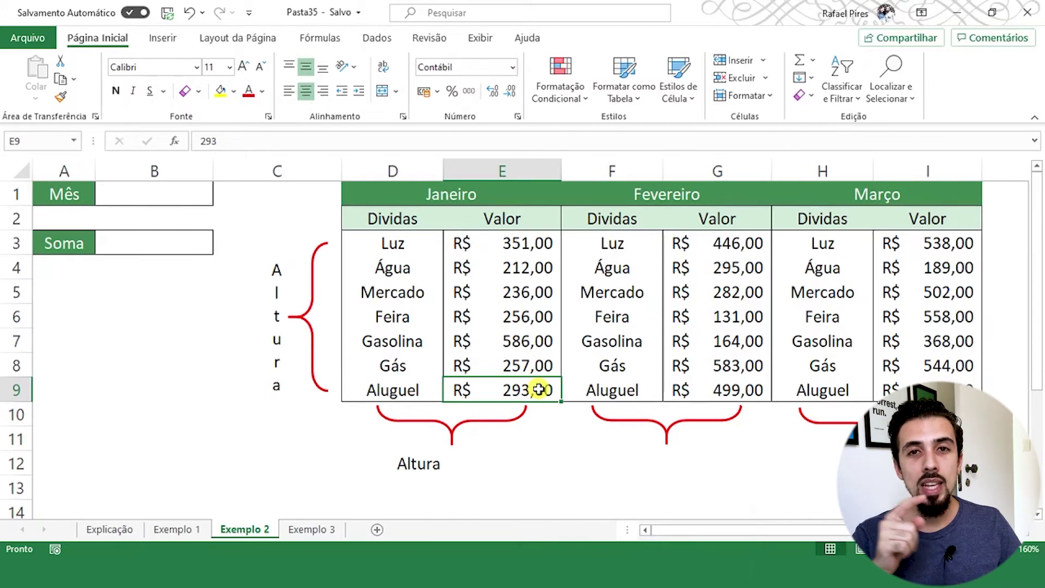
# Start a SOMA formula with a nested DESLOC function in cell B3, beside the Soma label
pyautogui.scroll(1, 539, 390)
pyautogui.click(210, 252)
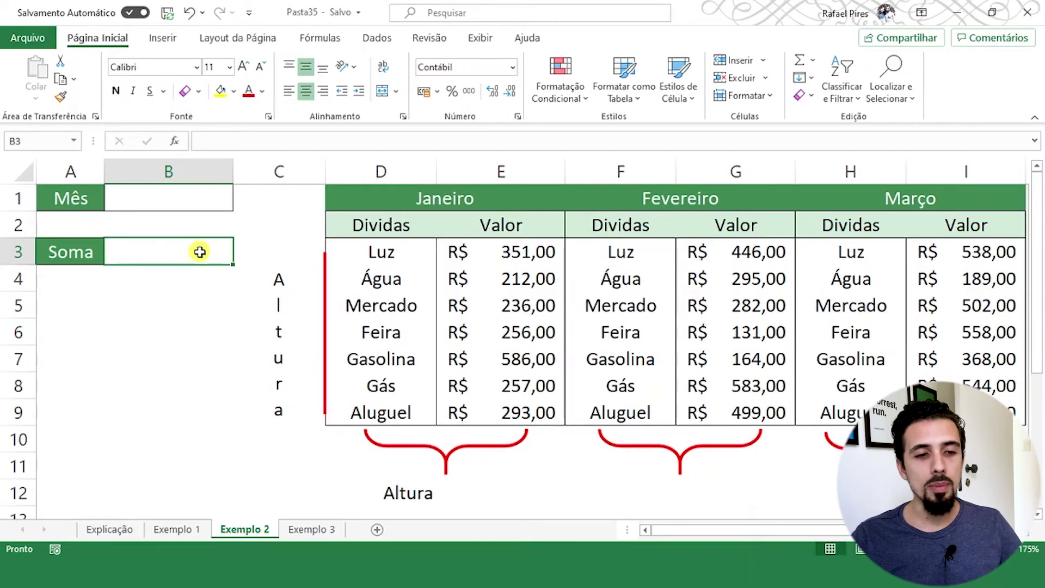
pyautogui.write('=soma')
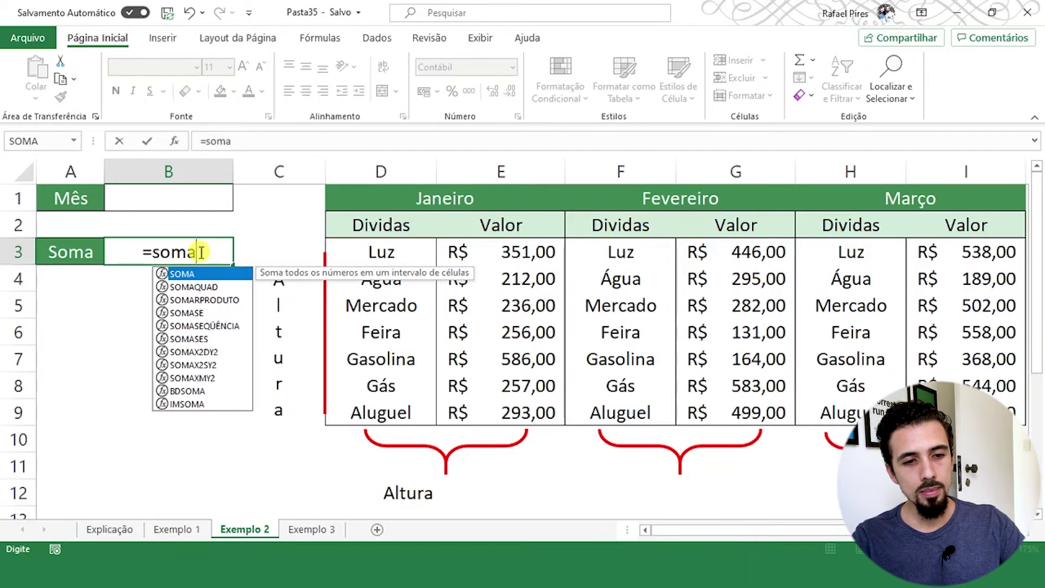
pyautogui.press('Tab')
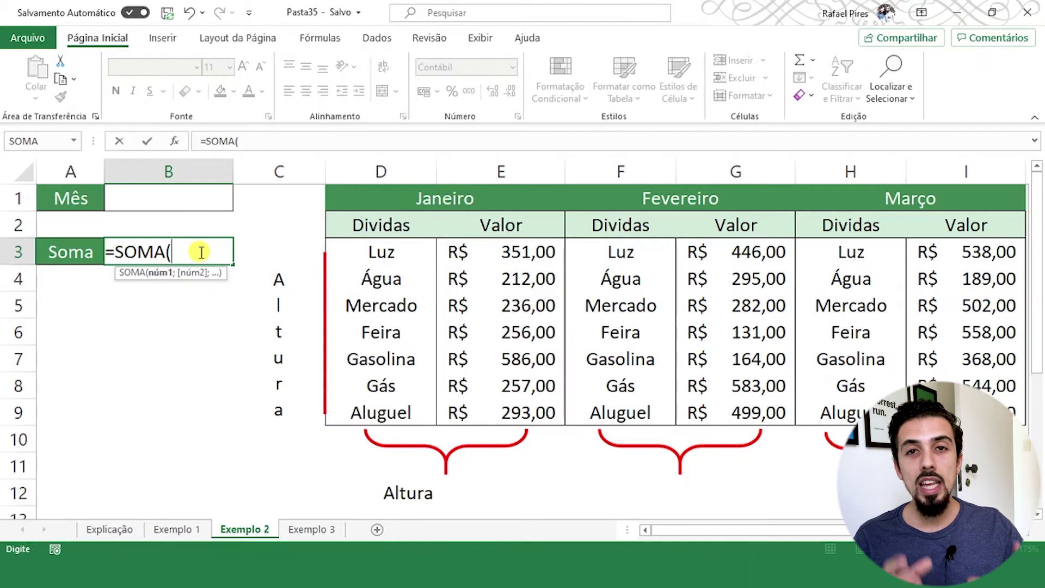
pyautogui.write('desloc')
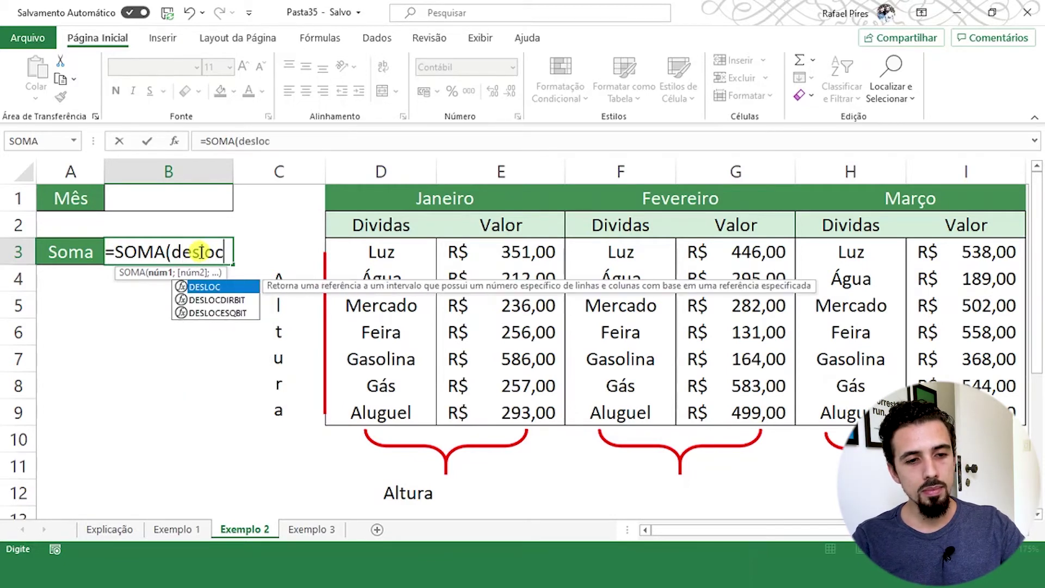
pyautogui.press('Tab')
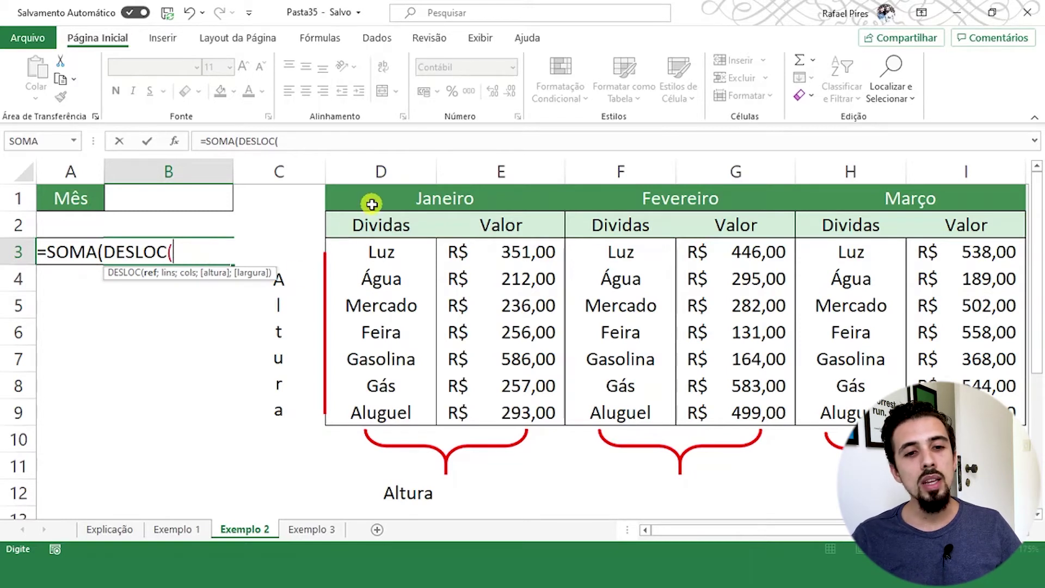
# Set the Dividas header cell D2 as the DESLOC reference in the B3 formula
pyautogui.click(370, 200)
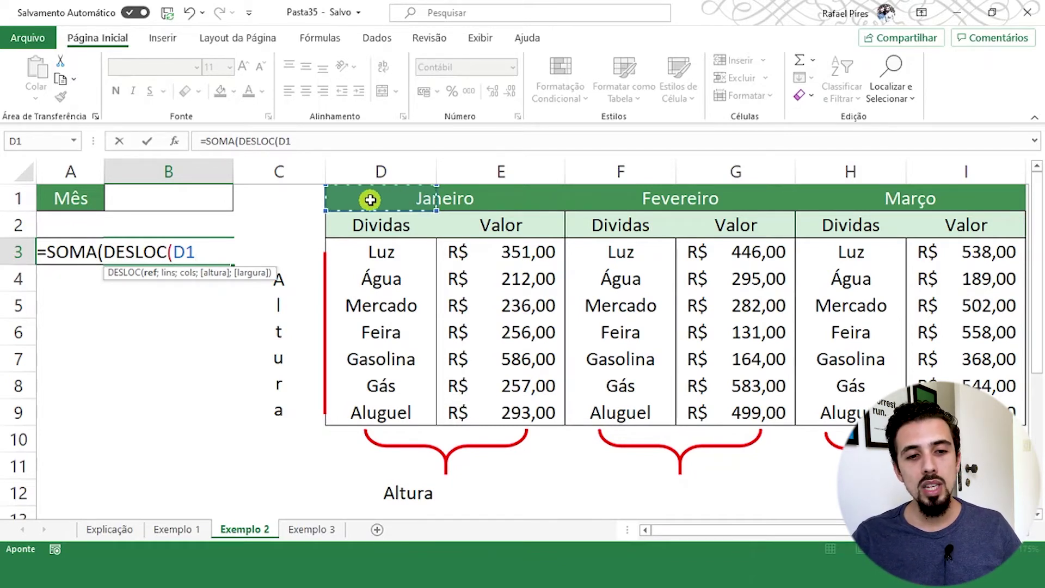
pyautogui.click(357, 226)
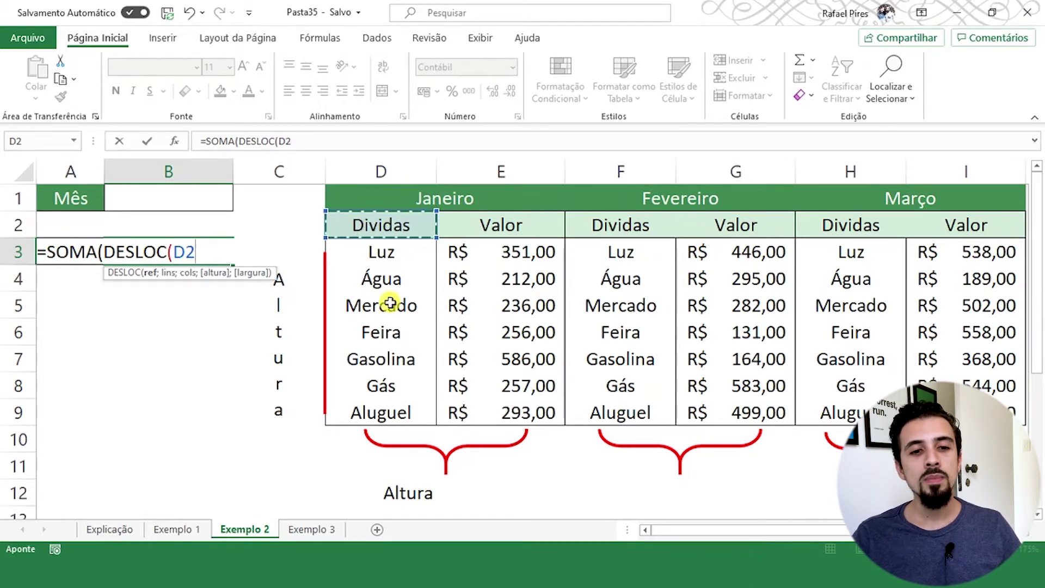
pyautogui.moveTo(362, 251); pyautogui.dragTo(980, 414)
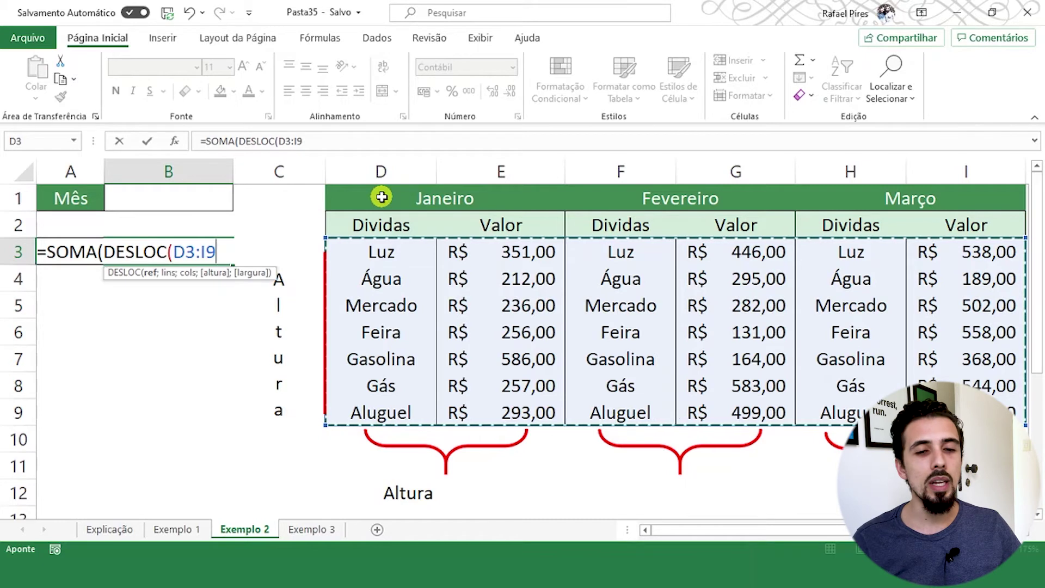
pyautogui.click(393, 228)
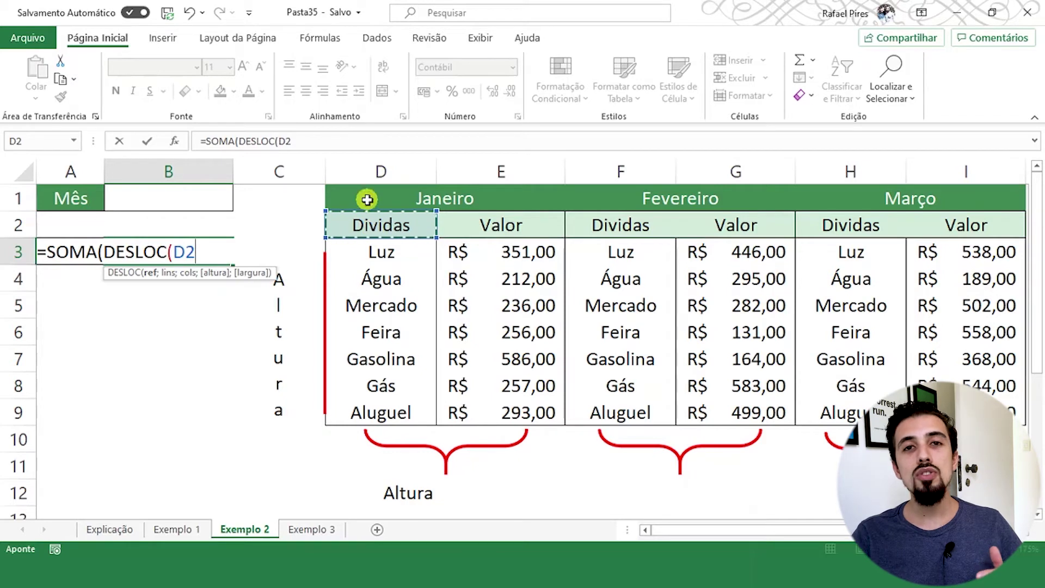
pyautogui.click(375, 213)
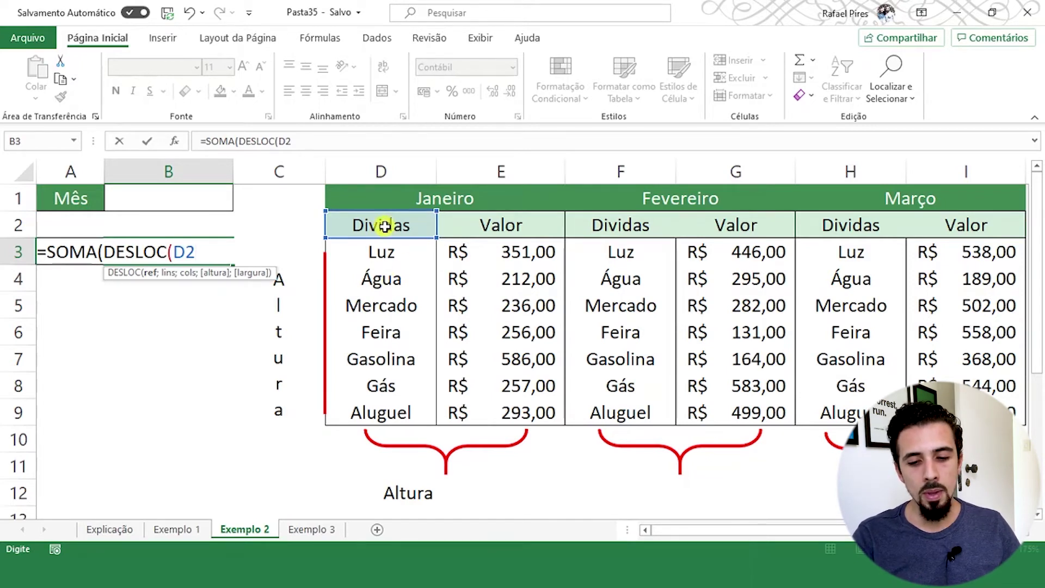
# Complete the DESLOC arguments with 1 row, 1 column, height 7 and width 1, and enter the formula =SOMA(DESLOC(D2;1;1;7;1))
pyautogui.write(';')
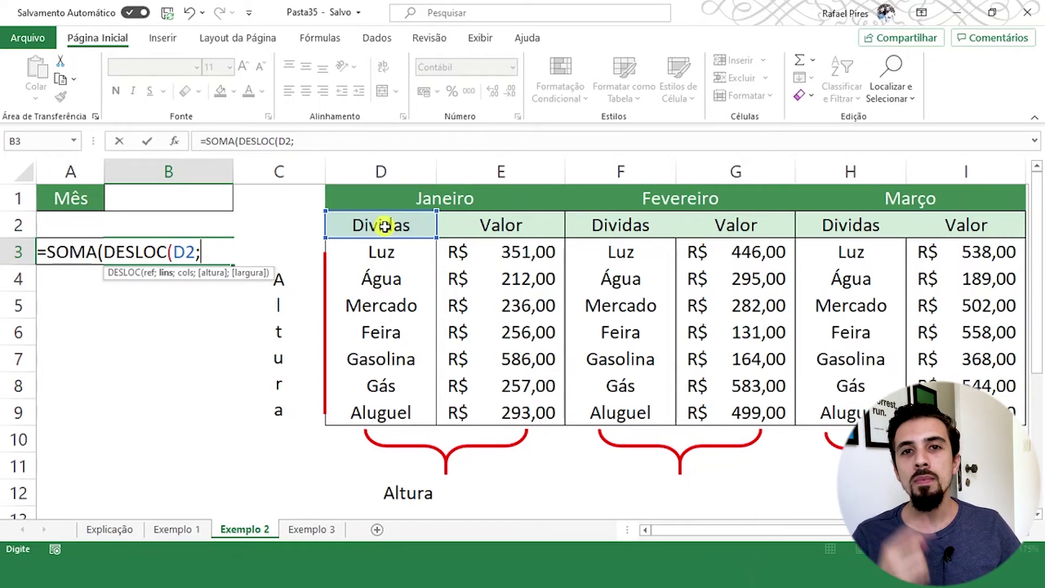
pyautogui.write('1')
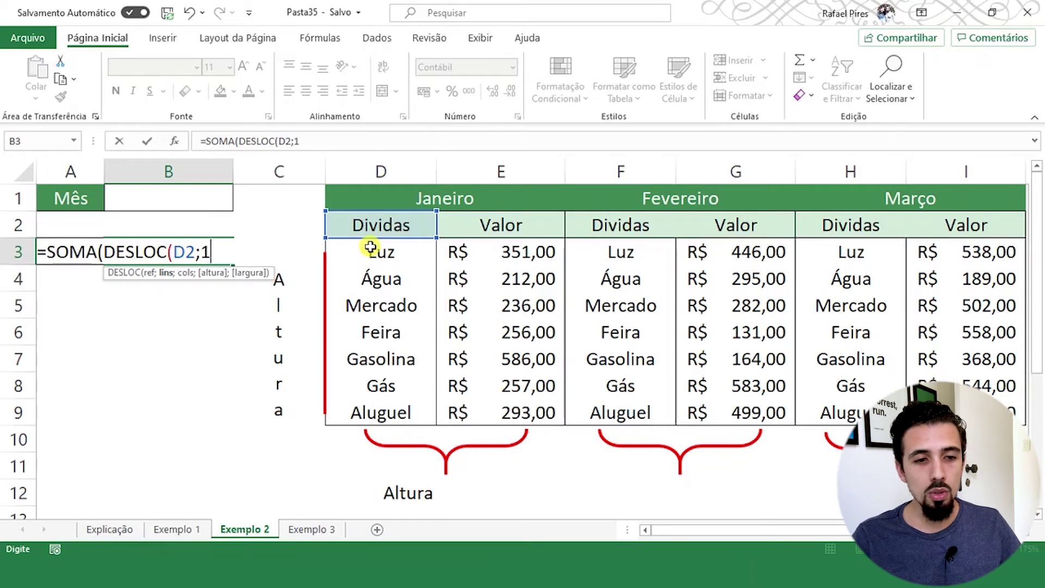
pyautogui.write(';')
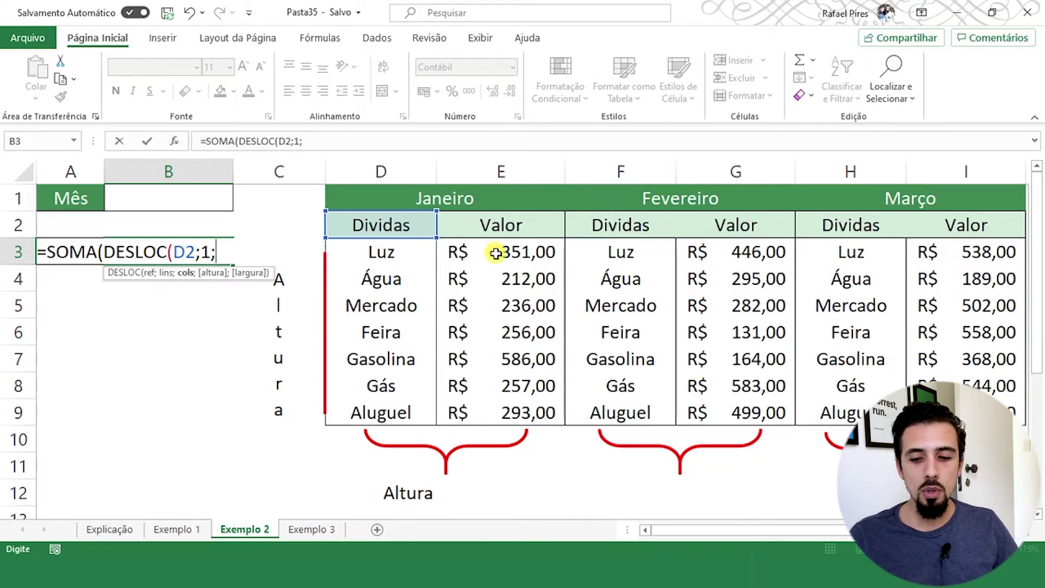
pyautogui.write('1;')
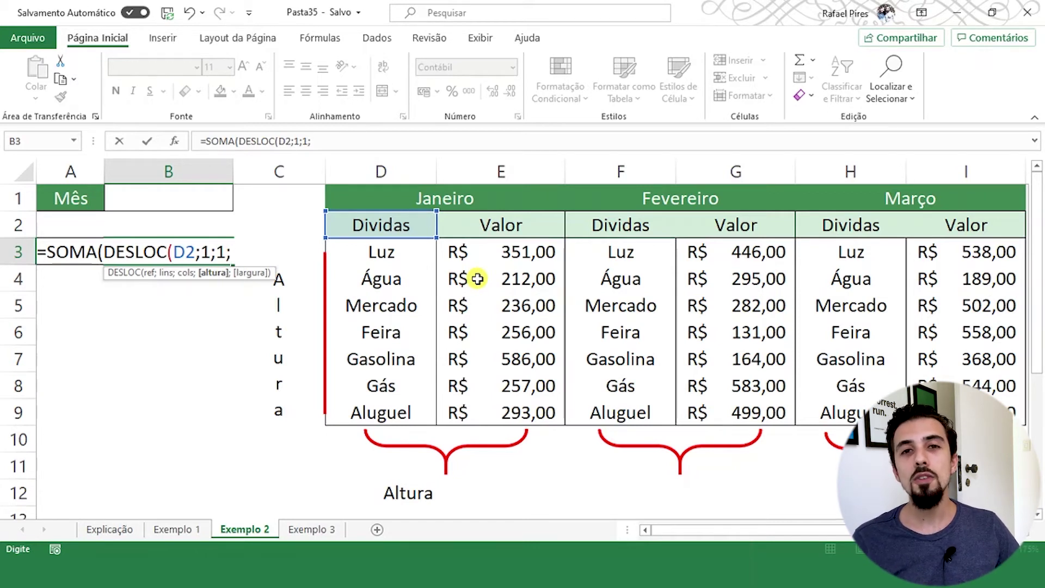
pyautogui.write('7')
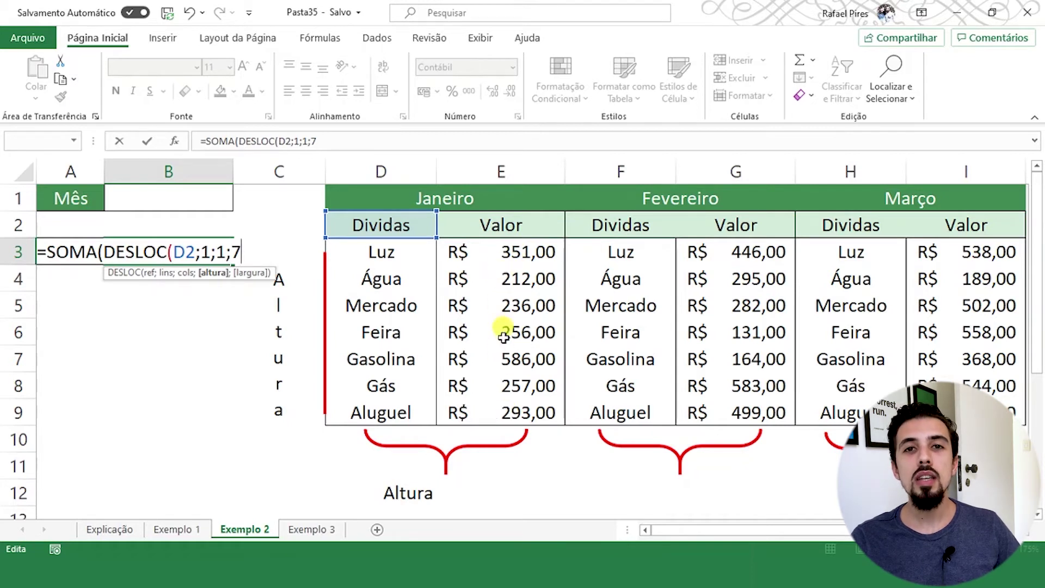
pyautogui.write(';')
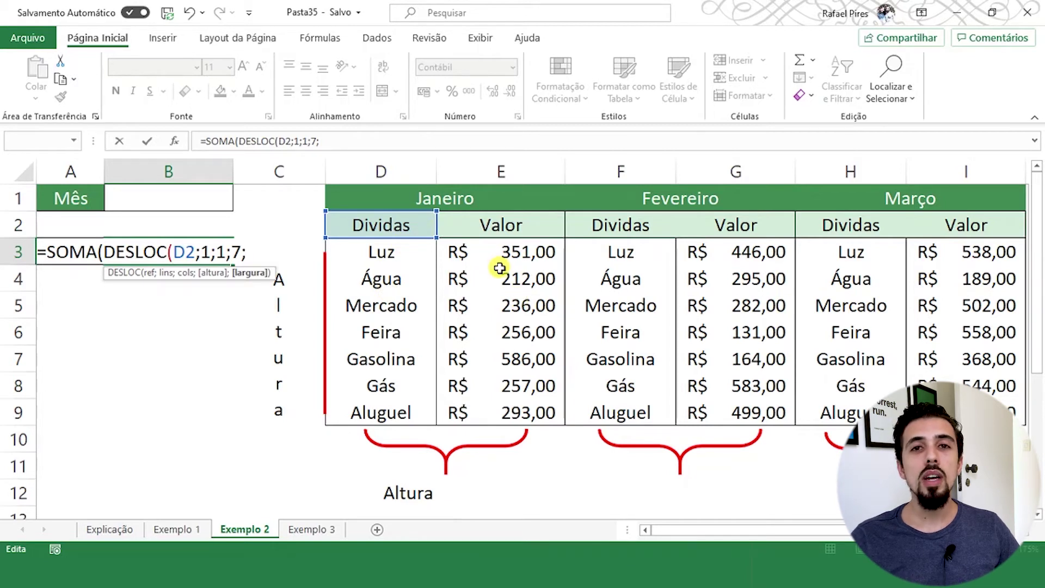
pyautogui.write('1')
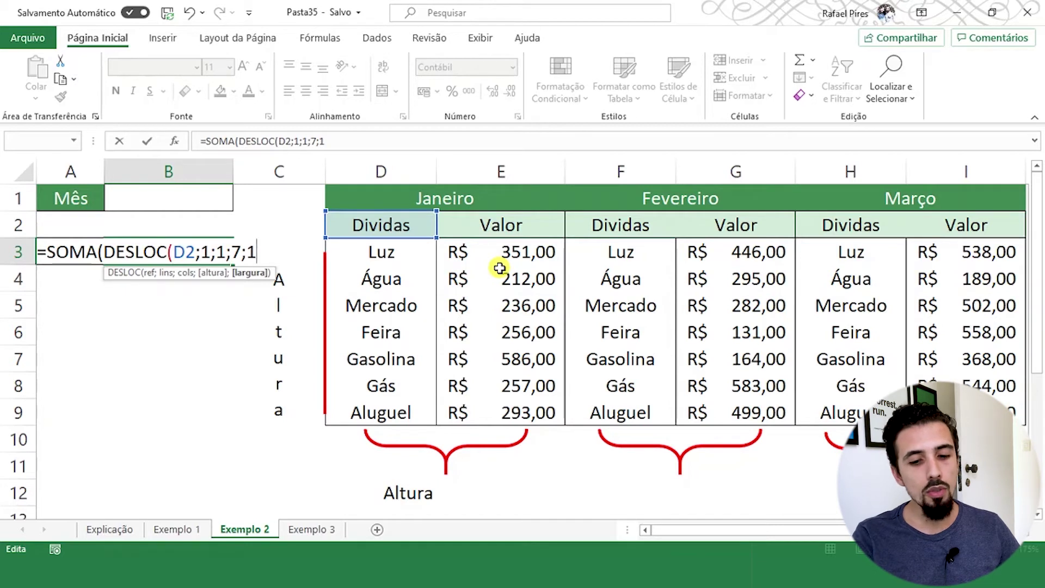
pyautogui.write(')')
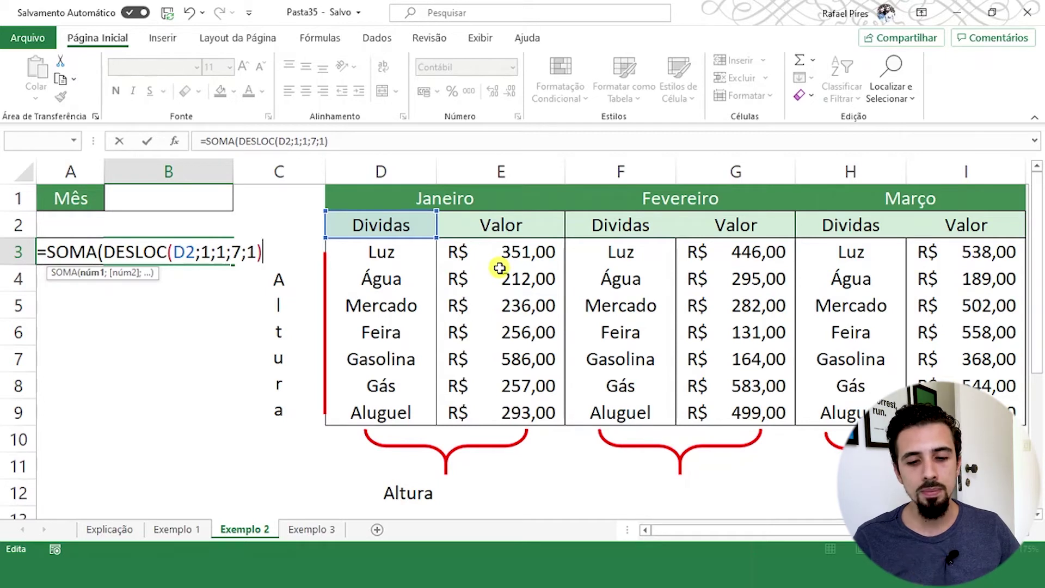
pyautogui.write(')')
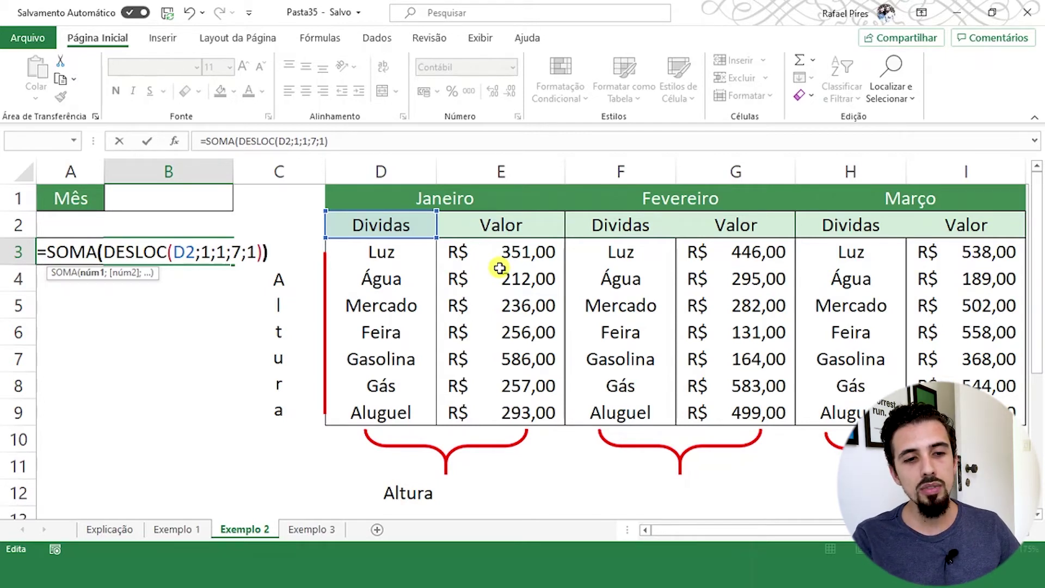
pyautogui.press('Return')
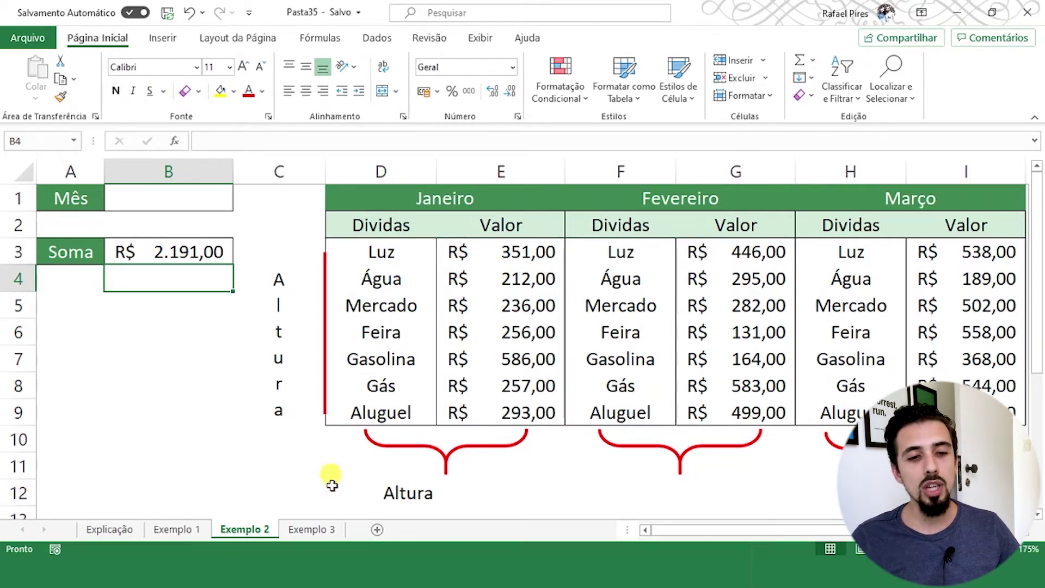
# Enter a SOMA of the Janeiro values E3:E9 in C11 to cross-check the B3 result
pyautogui.click(287, 458)
pyautogui.write('=som')
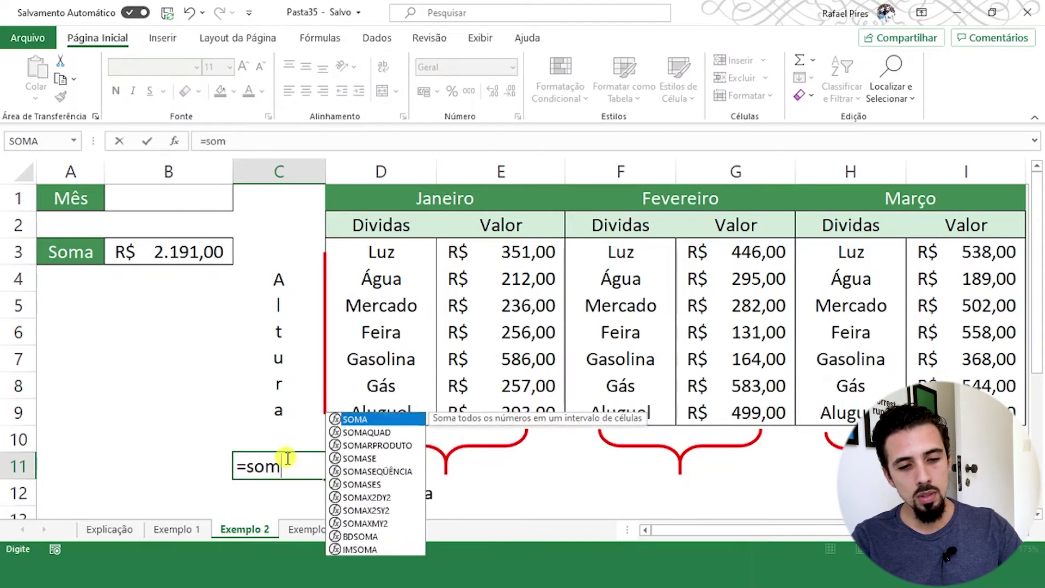
pyautogui.press('Tab')
pyautogui.moveTo(501, 251); pyautogui.dragTo(517, 401)
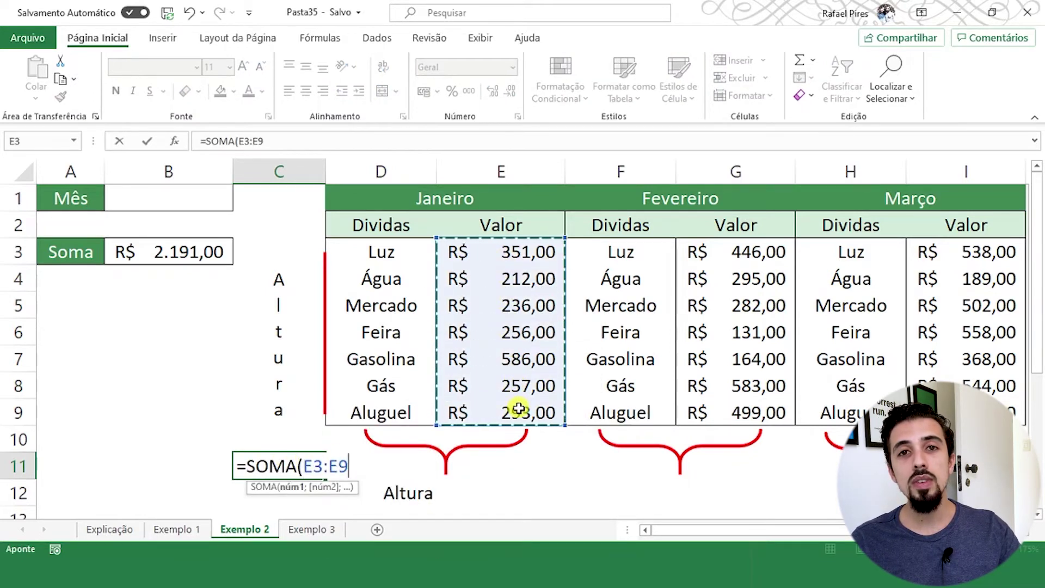
pyautogui.press('Return')
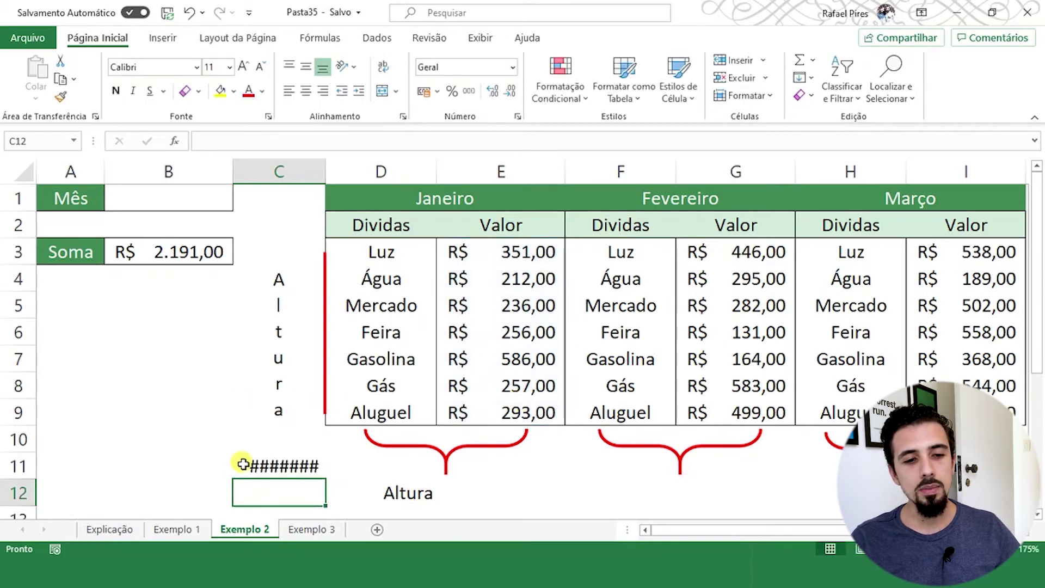
# Narrow column B slightly and auto-fit column C to read the C11 sum, and clear C11
pyautogui.click(241, 460)
pyautogui.moveTo(233, 171); pyautogui.dragTo(221, 172)
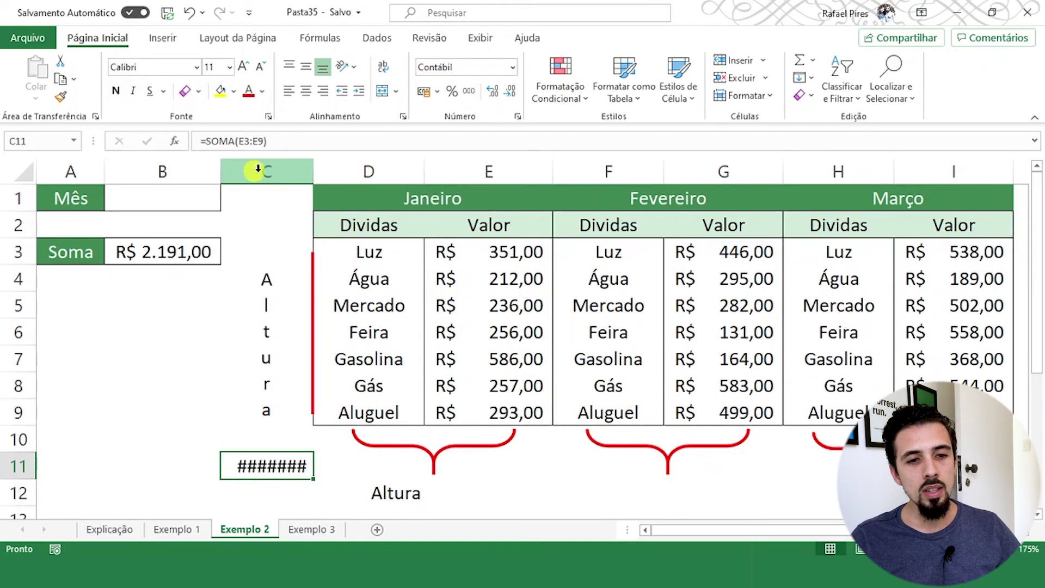
pyautogui.doubleClick(314, 173)
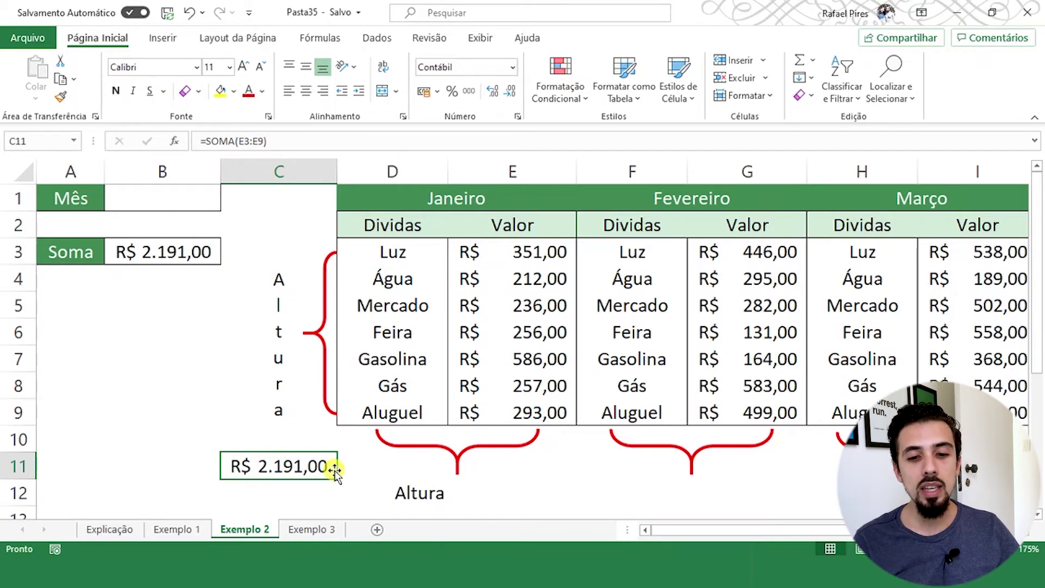
pyautogui.press('Delete')
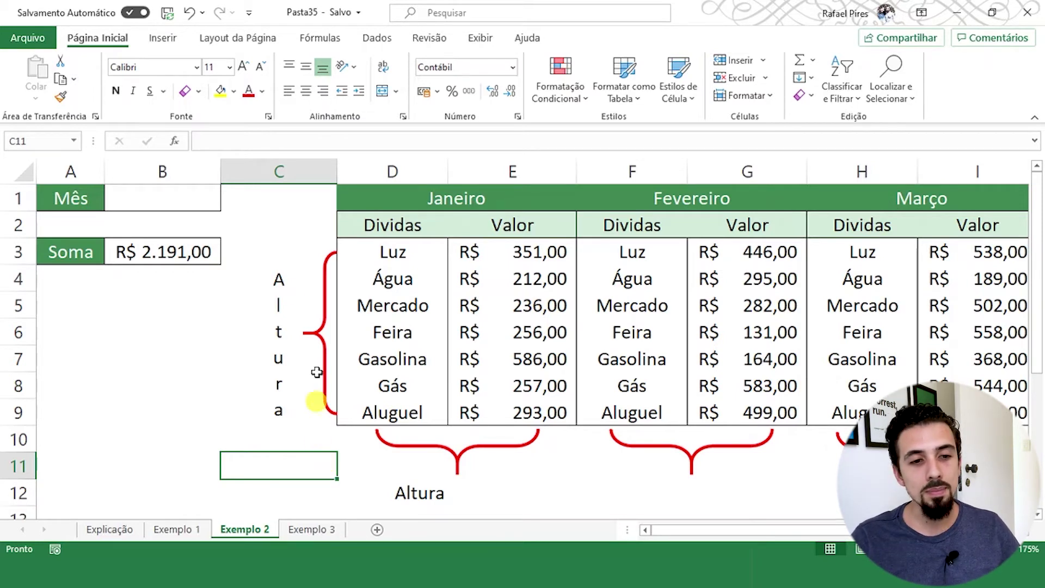
# Set the DESLOC column offset in the B3 formula to 3 to sum the Fevereiro values, and check the result
pyautogui.click(193, 253)
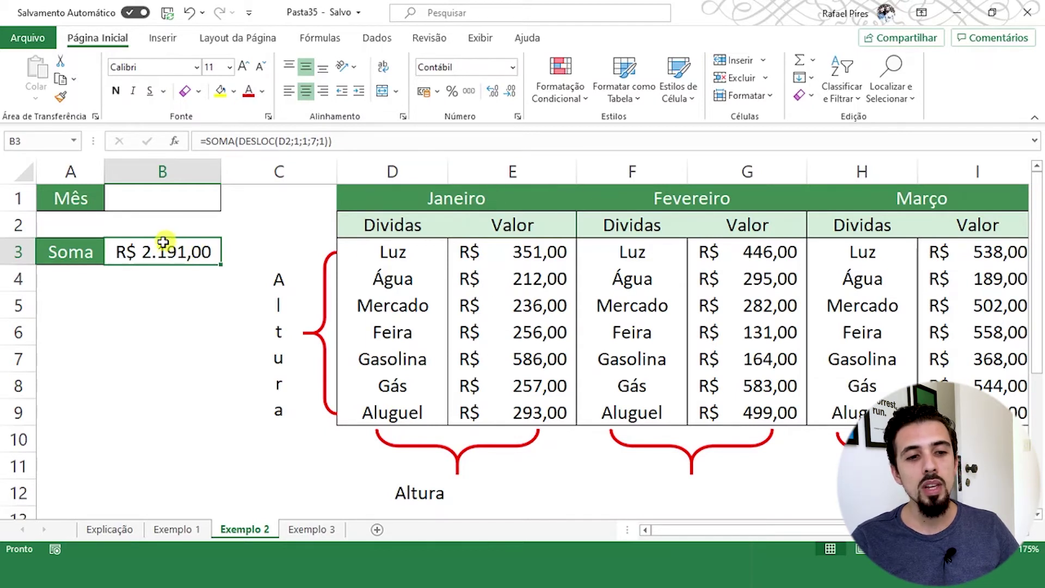
pyautogui.doubleClick(169, 246)
pyautogui.click(215, 252)
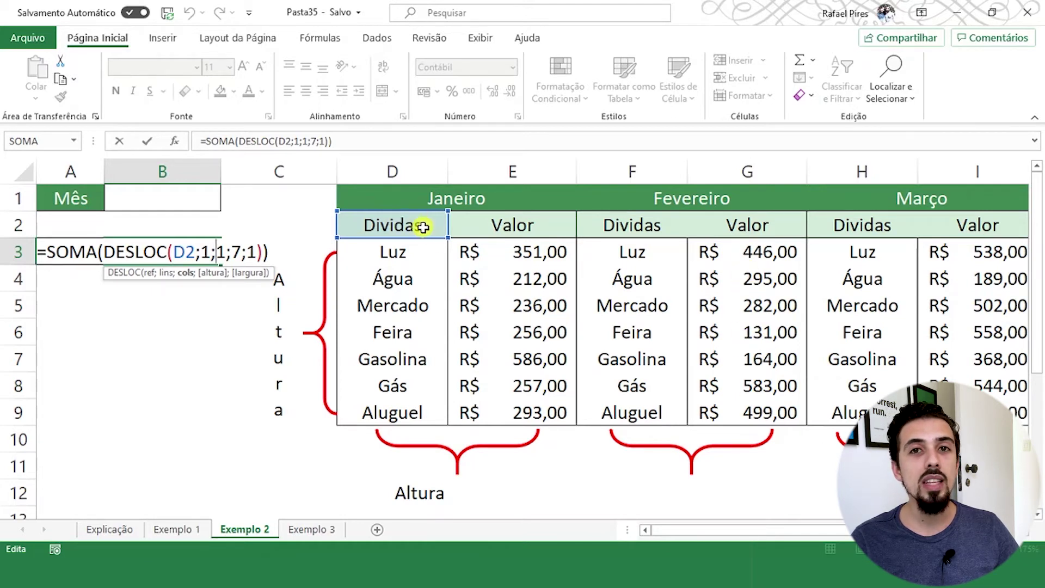
pyautogui.press('Delete')
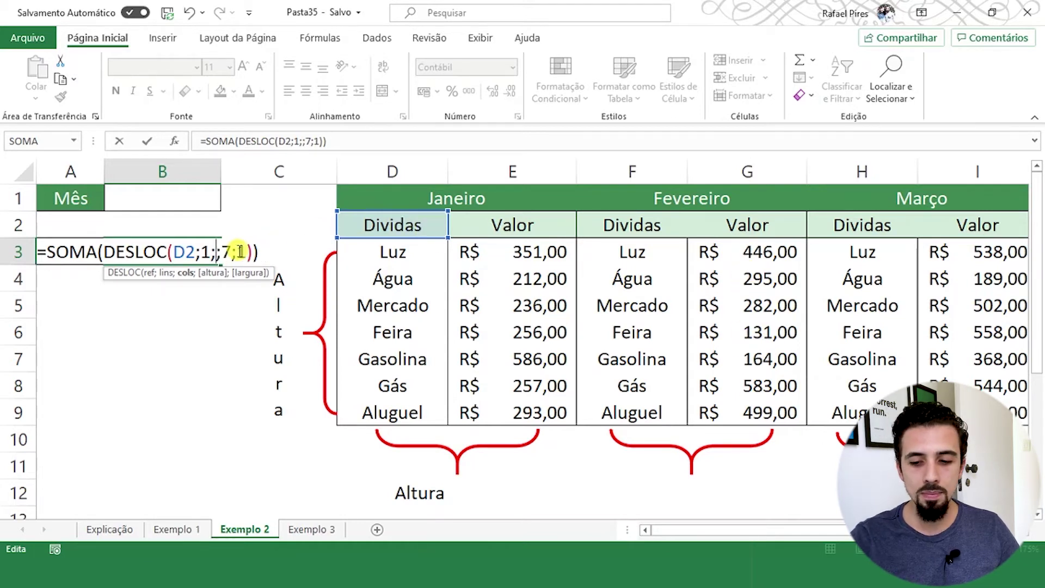
pyautogui.write('3')
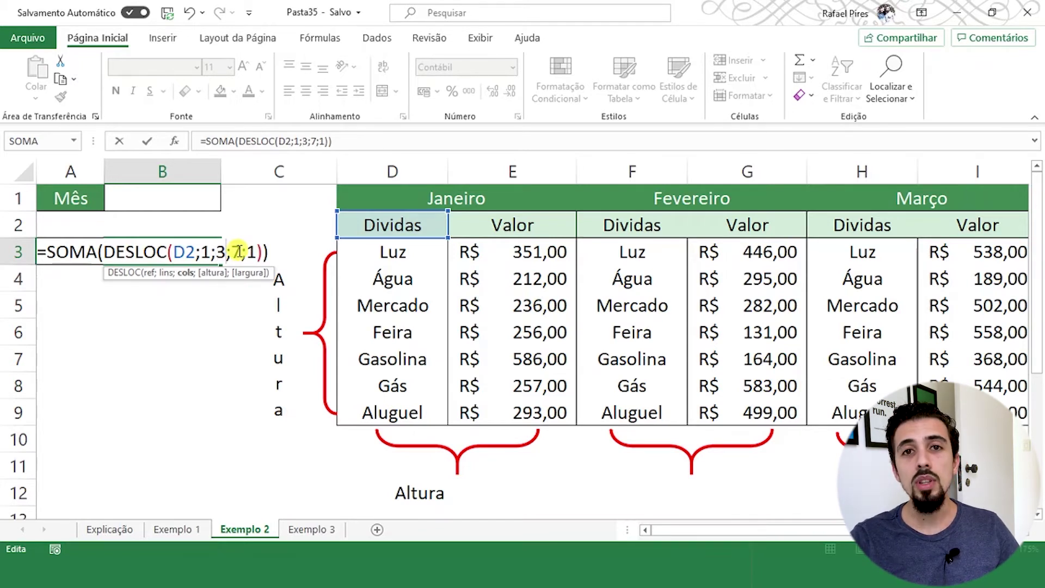
pyautogui.press('Return')
pyautogui.click(188, 251)
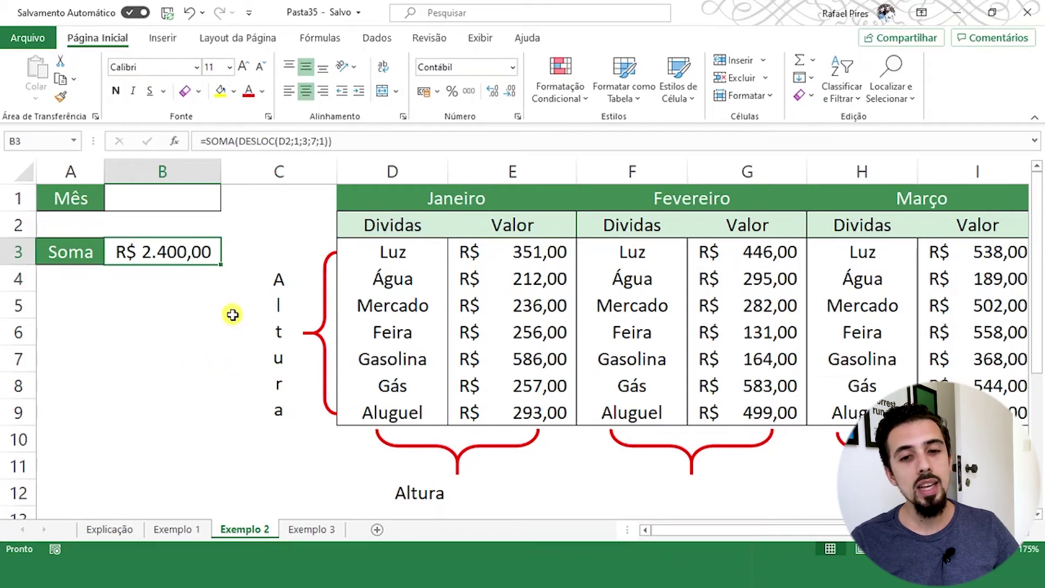
# Sum the Fevereiro values in G11 to cross-check B3, clear G11 and return to B3
pyautogui.click(759, 471)
pyautogui.hotkey('alt', '=')
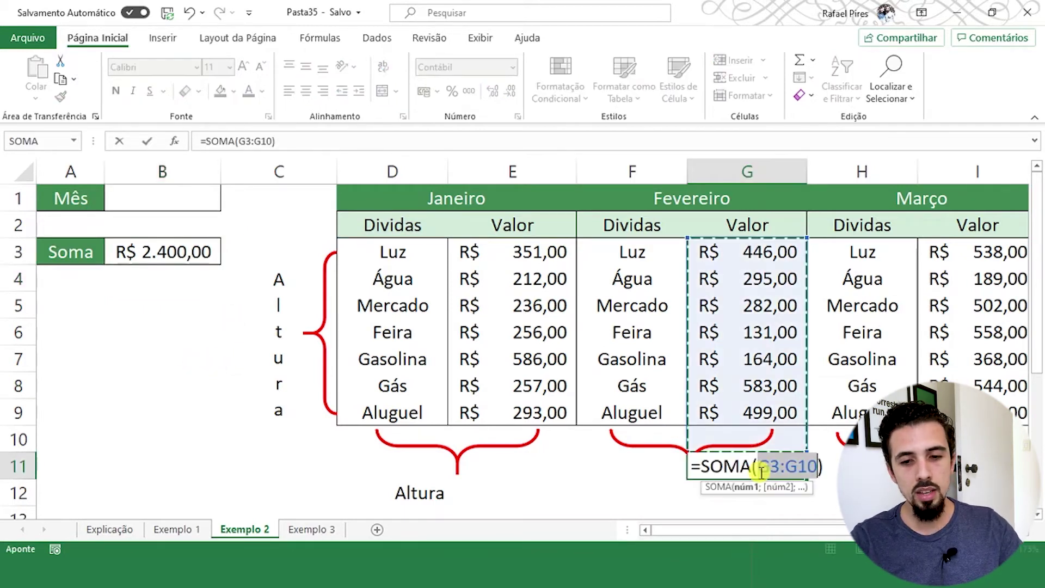
pyautogui.press('Return')
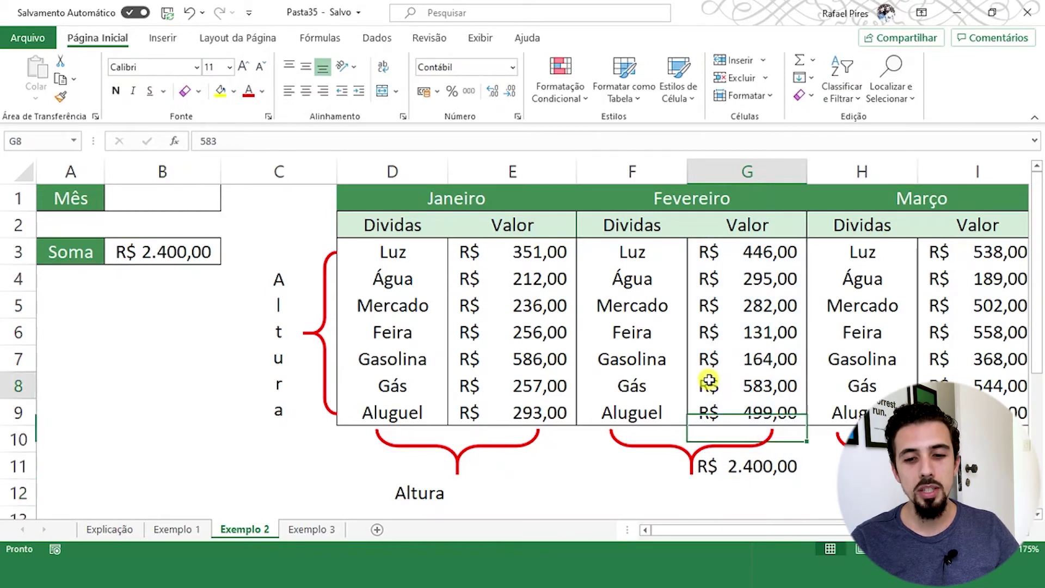
pyautogui.click(744, 461)
pyautogui.press('Delete')
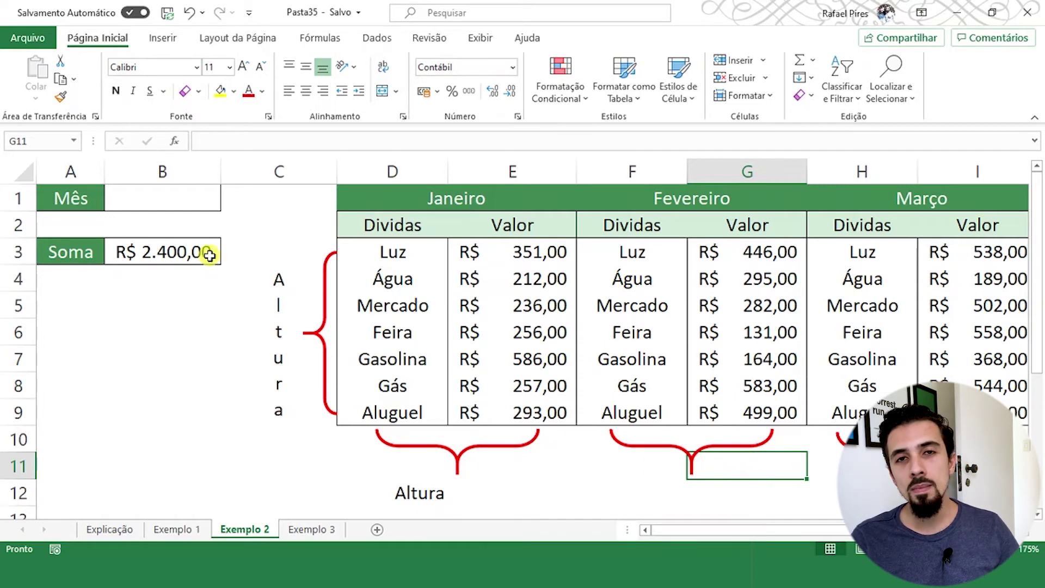
pyautogui.click(210, 255)
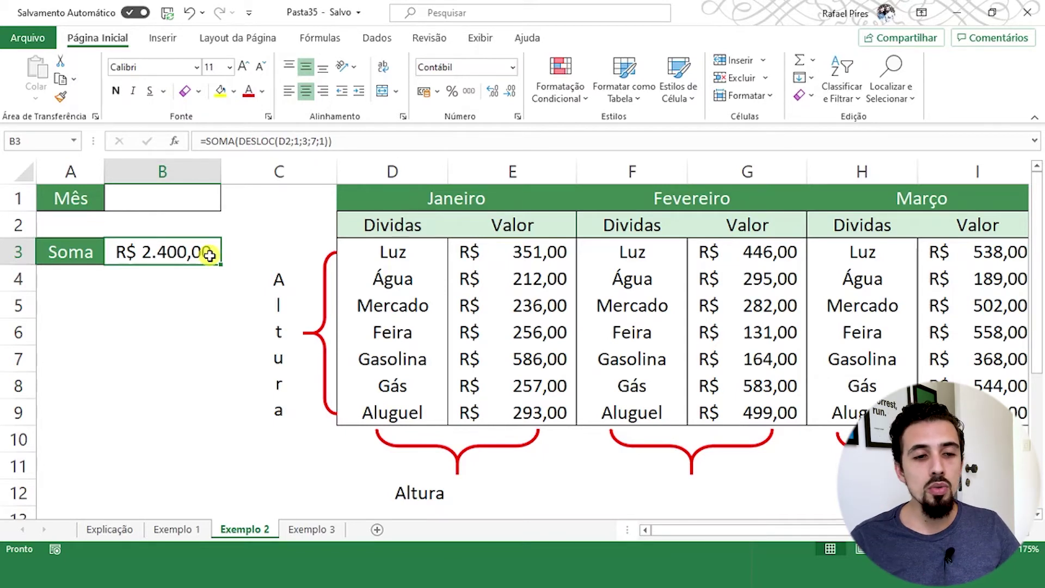
# Replace the column offset and remaining arguments of the B3 DESLOC formula with a CORRESP function that looks up the month in B1
pyautogui.doubleClick(209, 255)
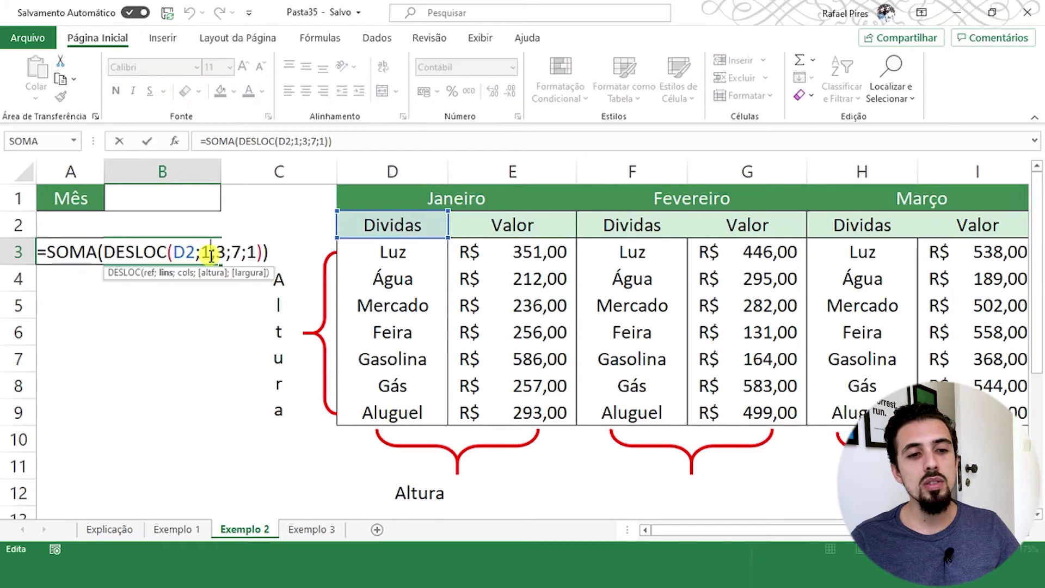
pyautogui.click(343, 142)
pyautogui.moveTo(343, 141); pyautogui.dragTo(304, 146)
pyautogui.press('BackSpace')
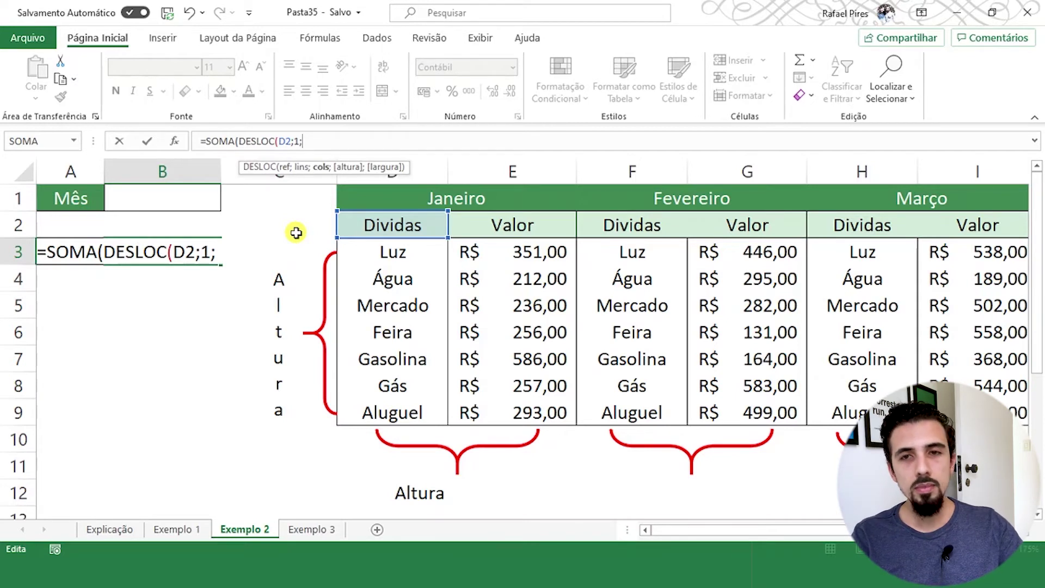
pyautogui.write('corresp')
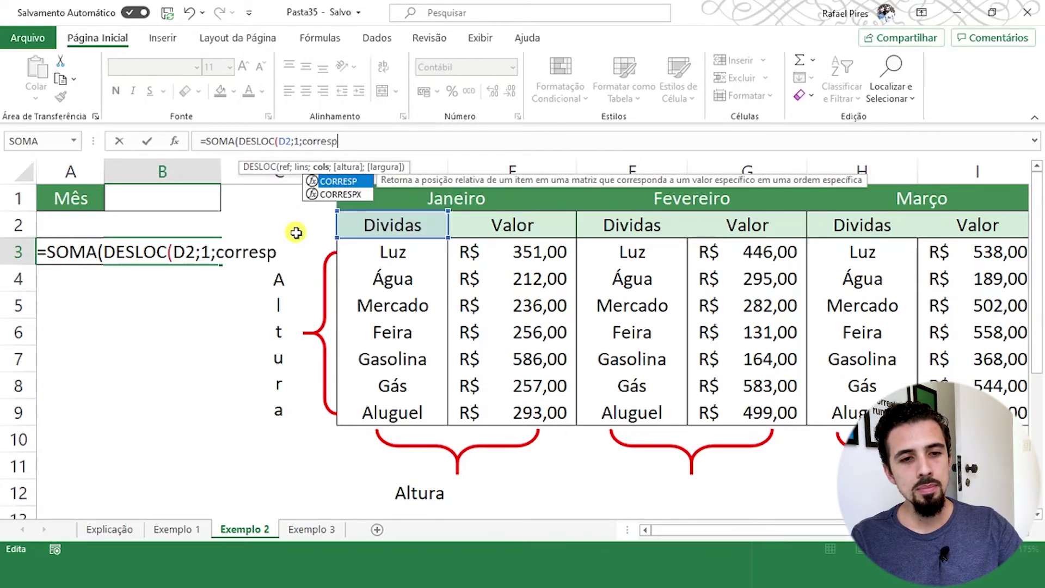
pyautogui.press('Tab')
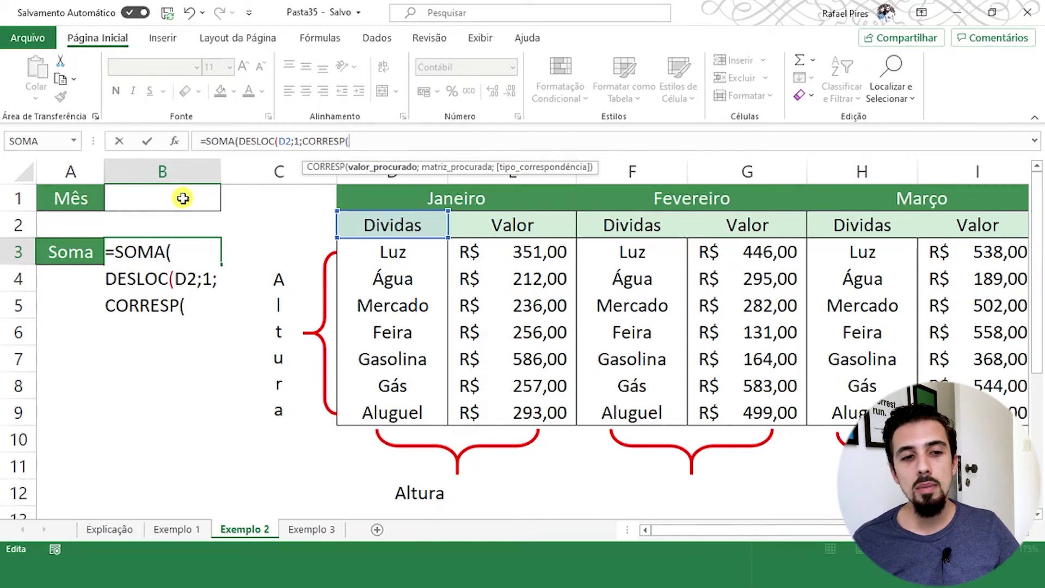
pyautogui.click(183, 198)
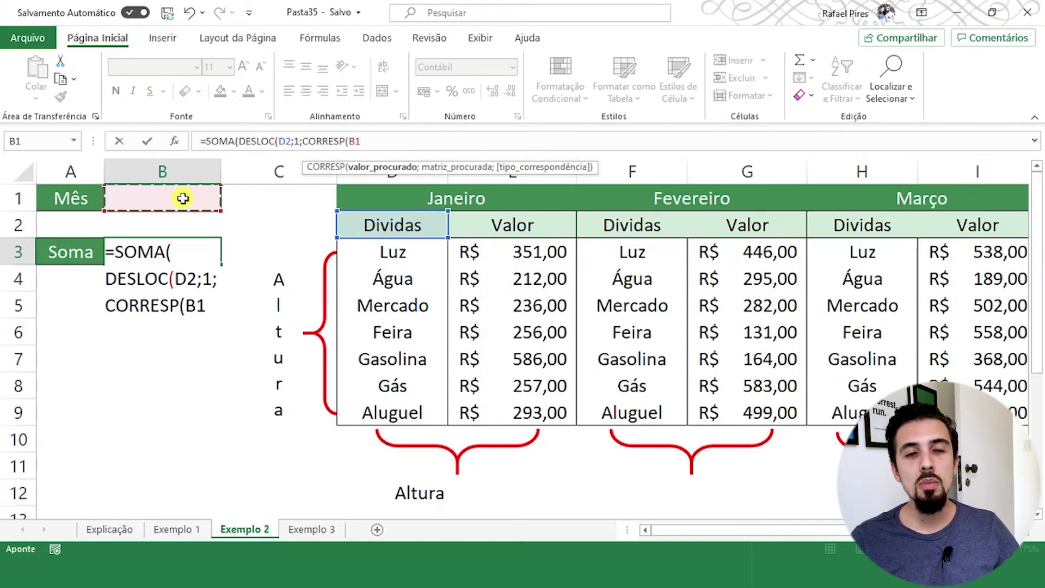
pyautogui.write(';')
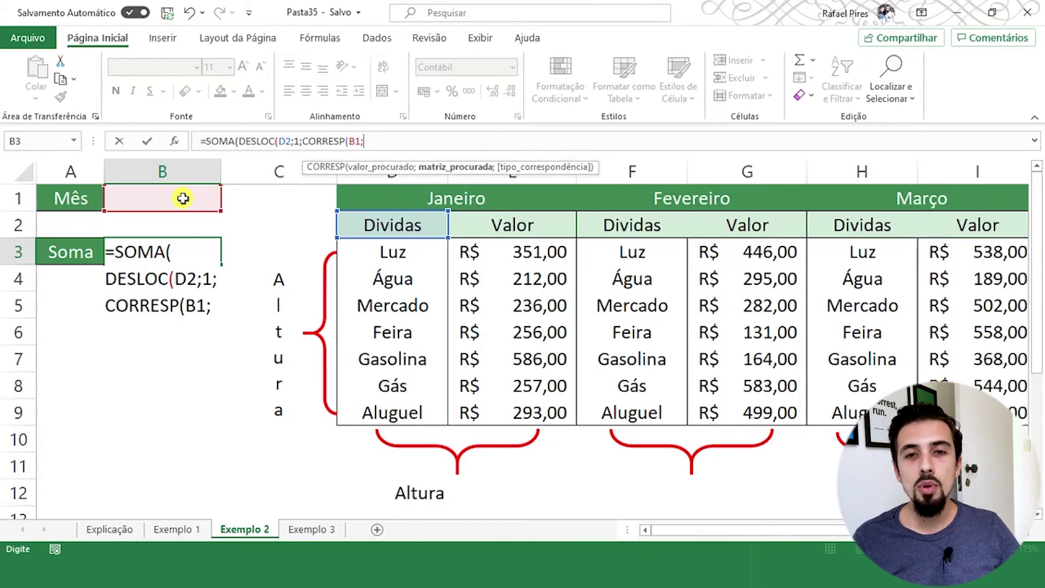
# Set the CORRESP lookup range to the month headers D1:I1 with exact match 0, and close the function
pyautogui.click(398, 197)
pyautogui.moveTo(430, 190); pyautogui.dragTo(952, 205)
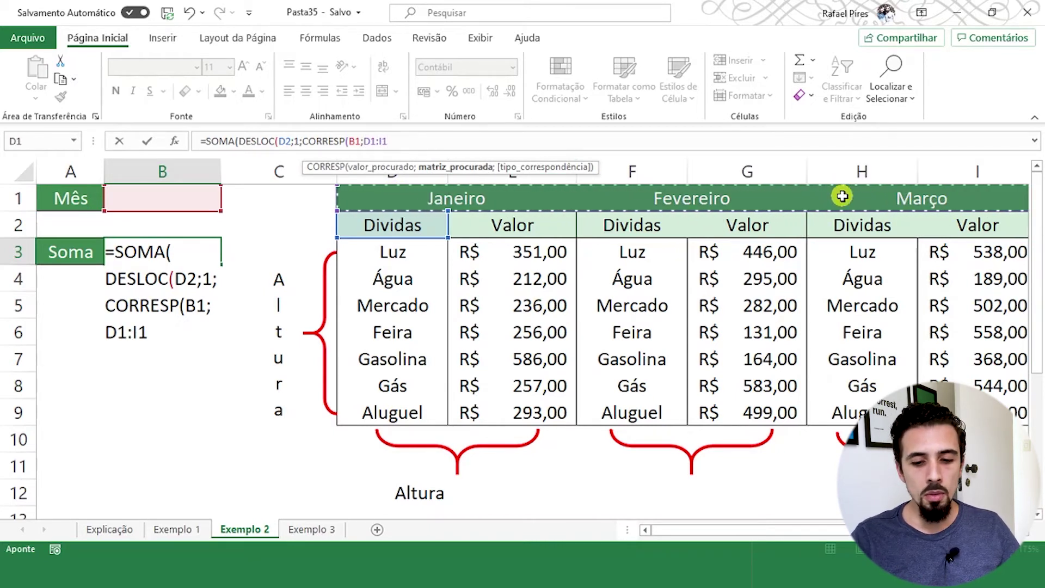
pyautogui.write(';')
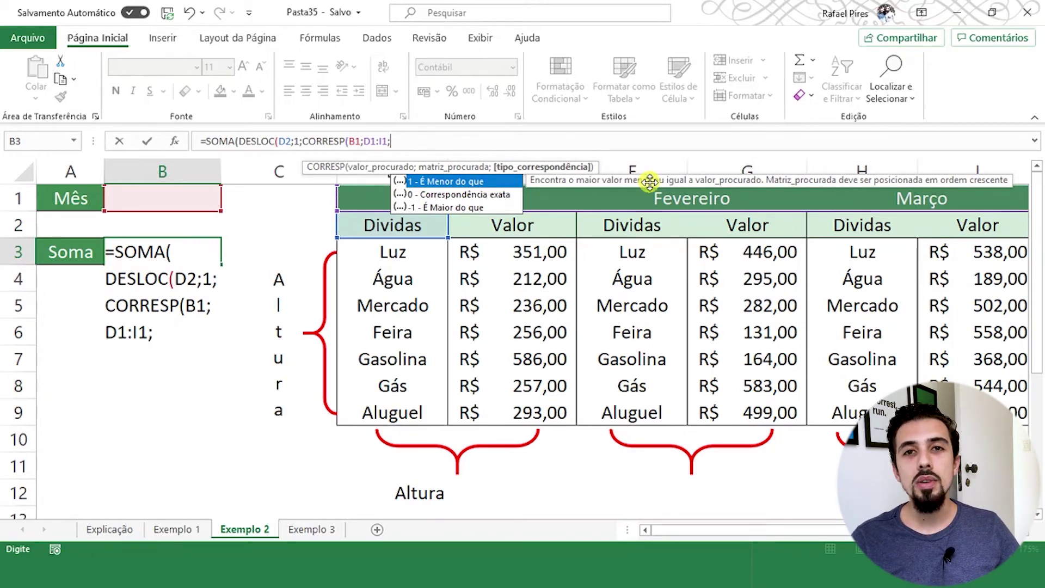
pyautogui.write('0)')
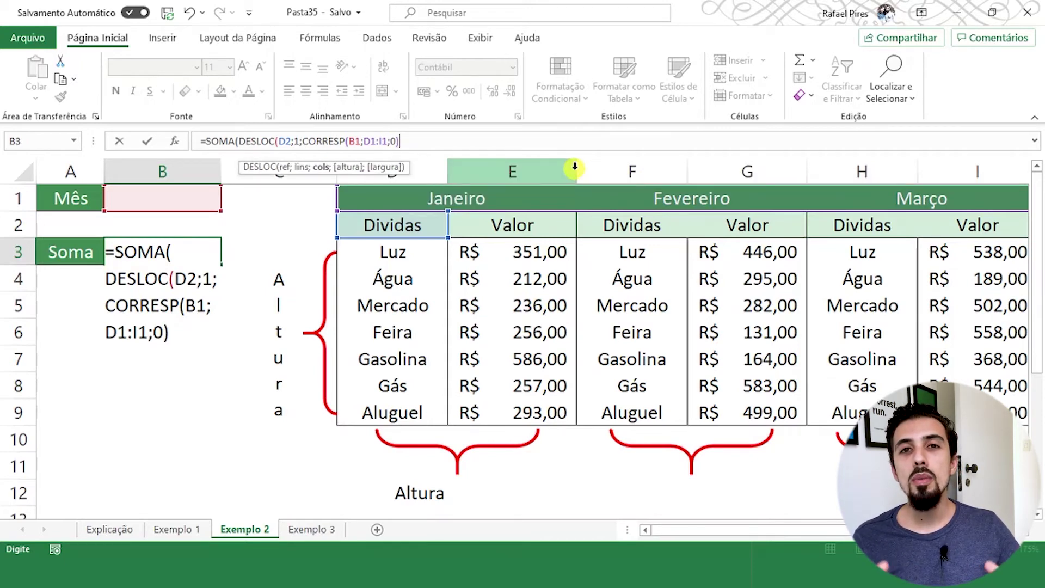
# Complete the B3 DESLOC formula with height 7 and width 1, close the SOMA, and confirm it
pyautogui.write(';')
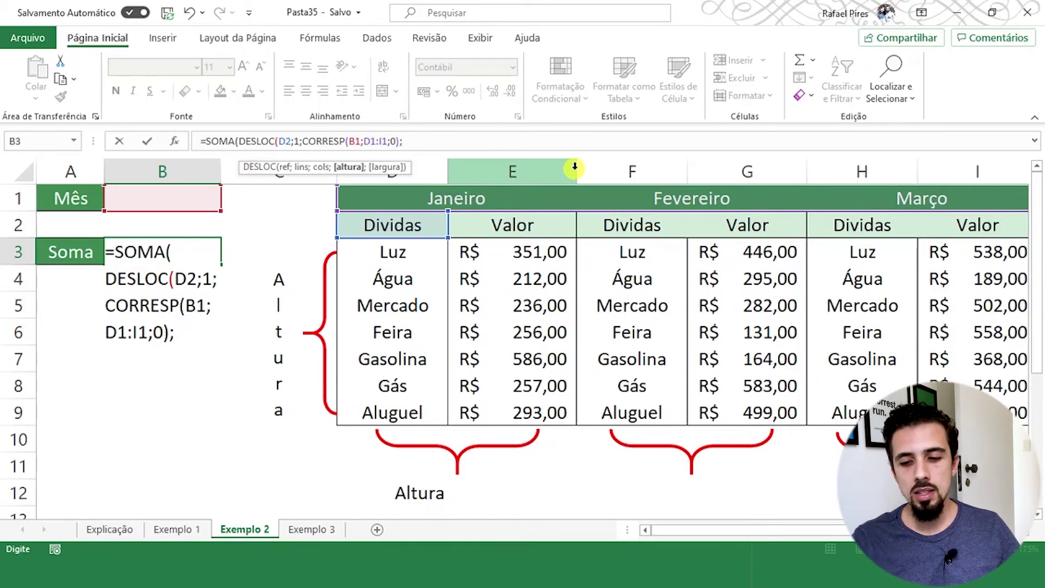
pyautogui.write('7;')
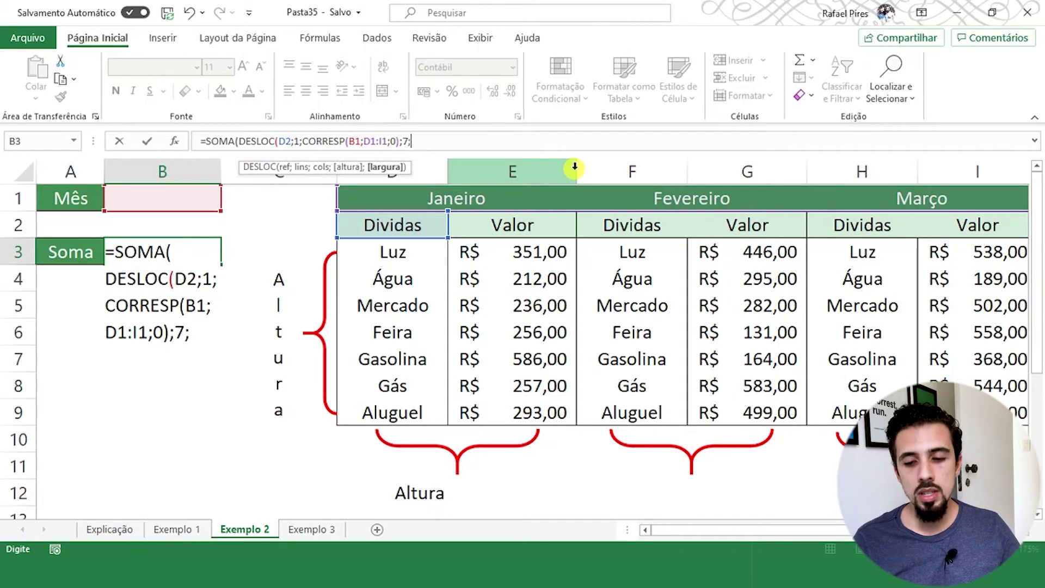
pyautogui.write('1')
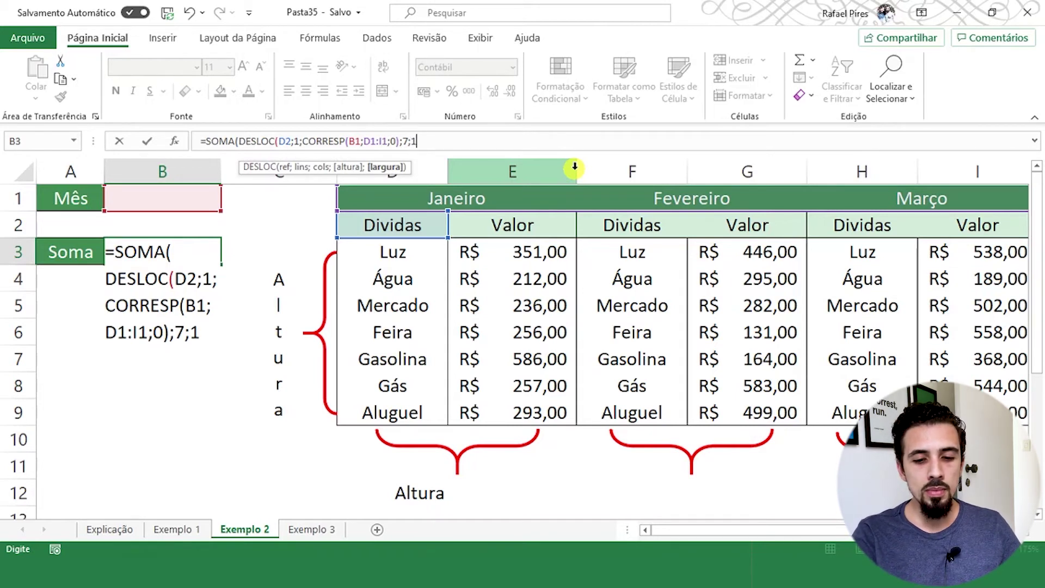
pyautogui.write(')')
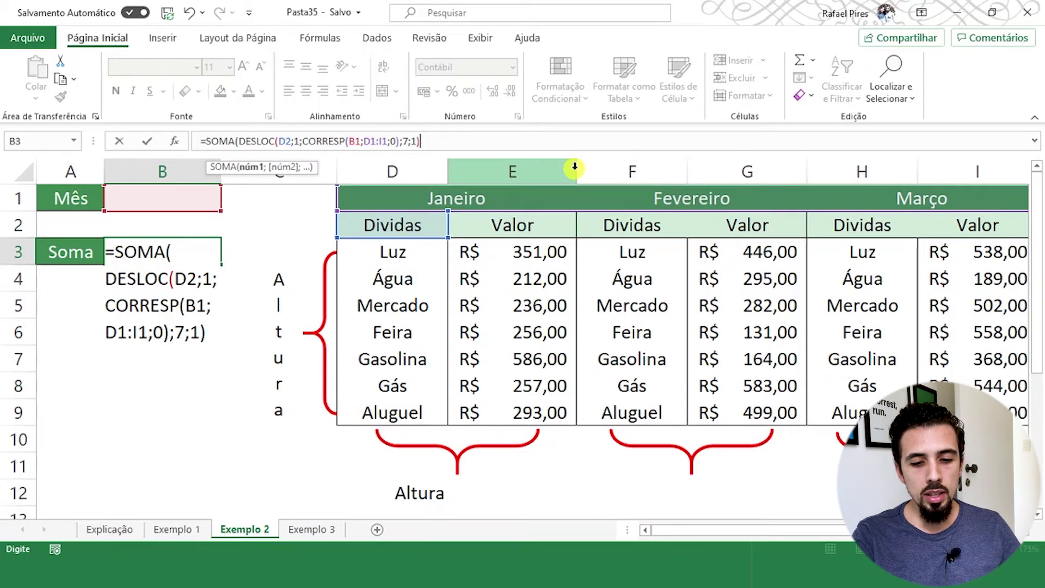
pyautogui.write(')')
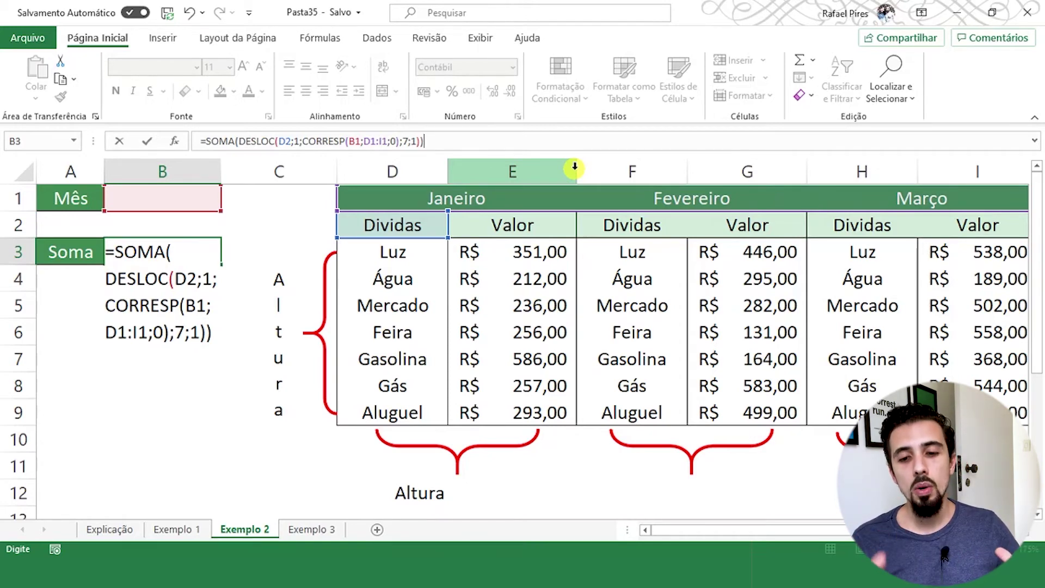
pyautogui.press('Return')
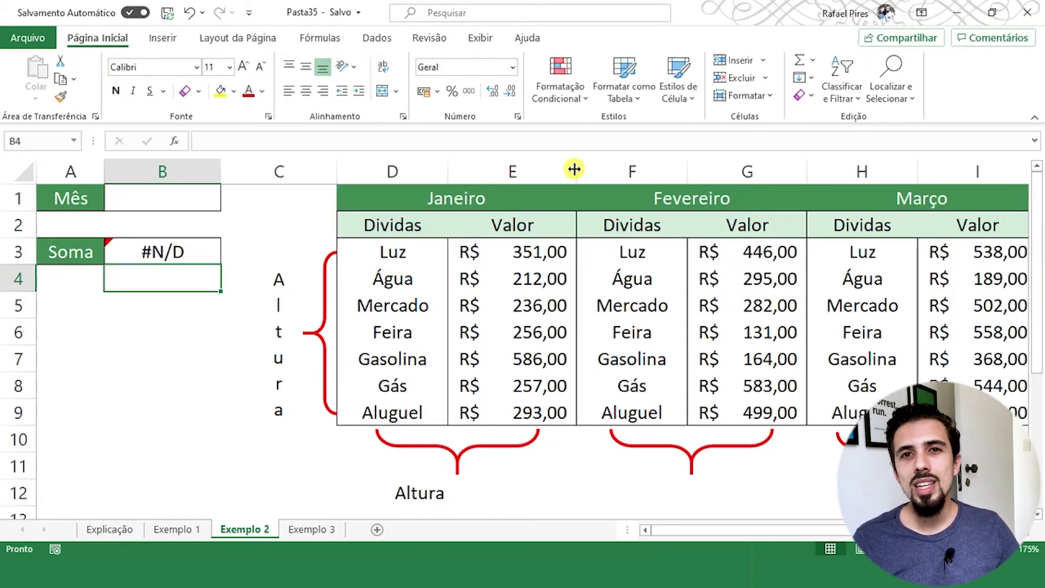
# Choose Janeiro as the month in B1 and check the sum in B3
pyautogui.click(180, 196)
pyautogui.click(228, 203)
pyautogui.click(190, 221)
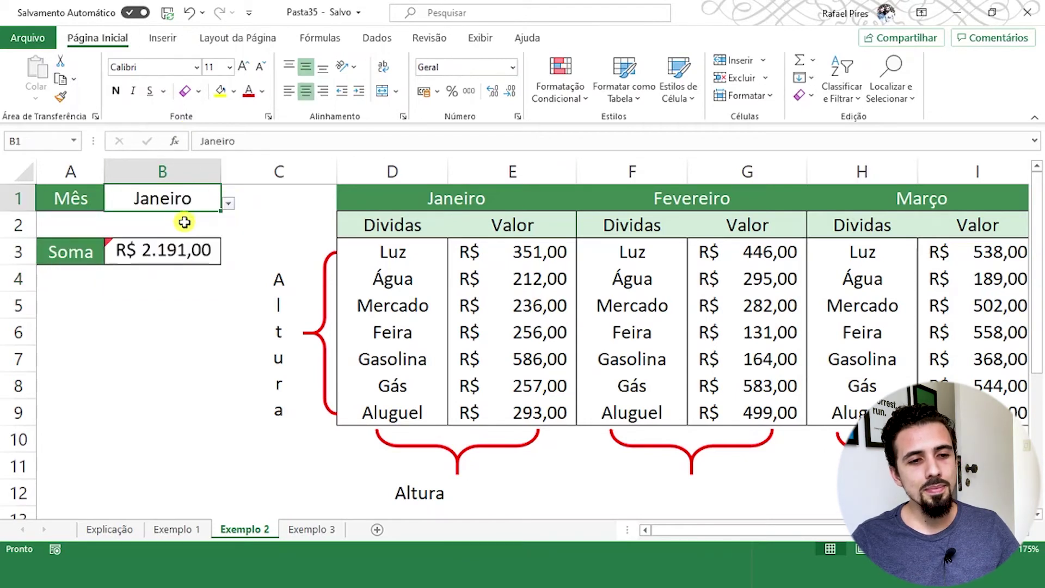
pyautogui.click(181, 253)
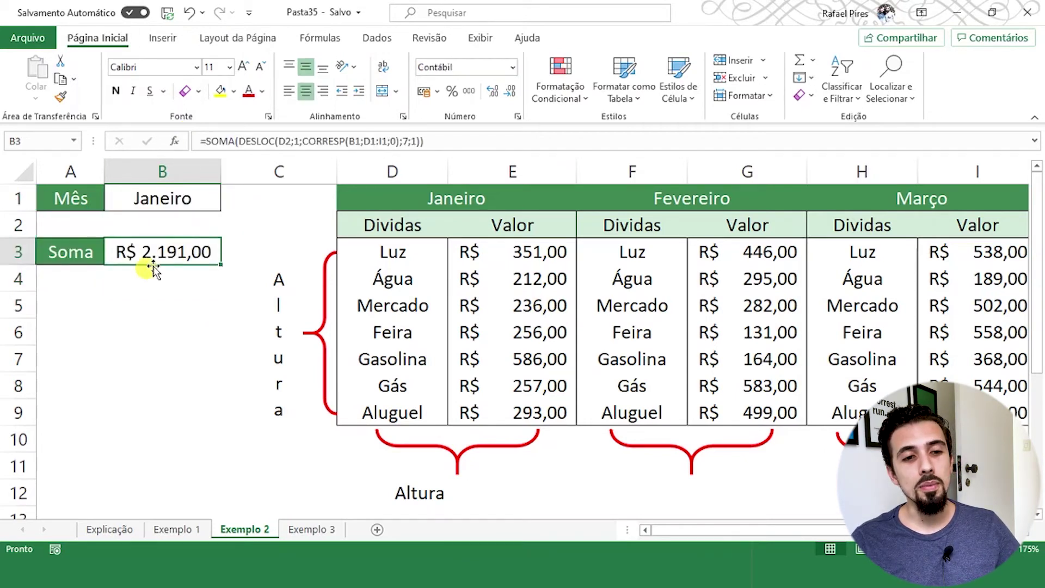
# Test the B3 sum by switching the month in B1 to Fevereiro, followed by Março
pyautogui.click(204, 203)
pyautogui.click(228, 203)
pyautogui.click(199, 239)
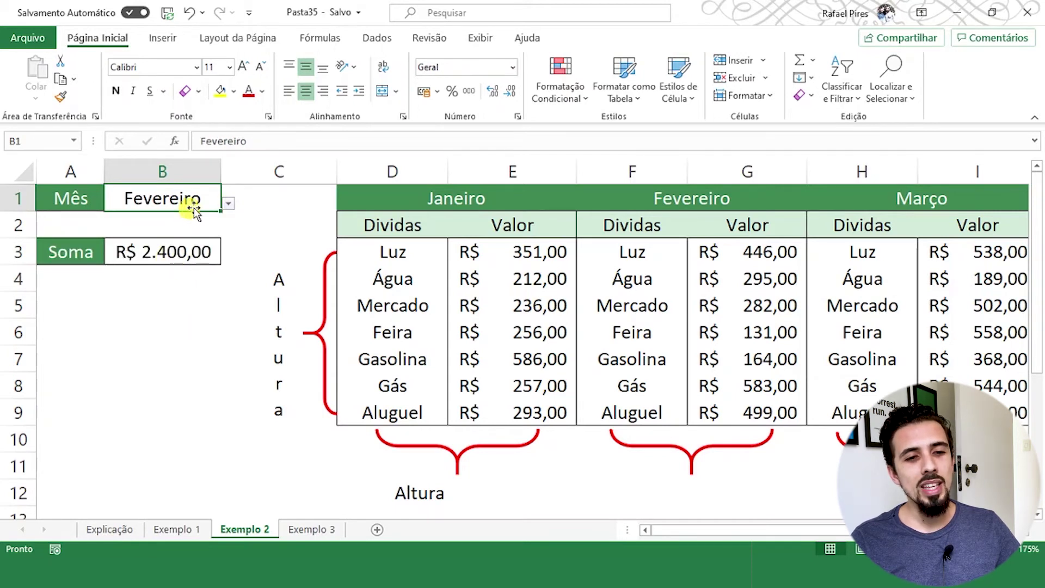
pyautogui.click(227, 203)
pyautogui.click(168, 256)
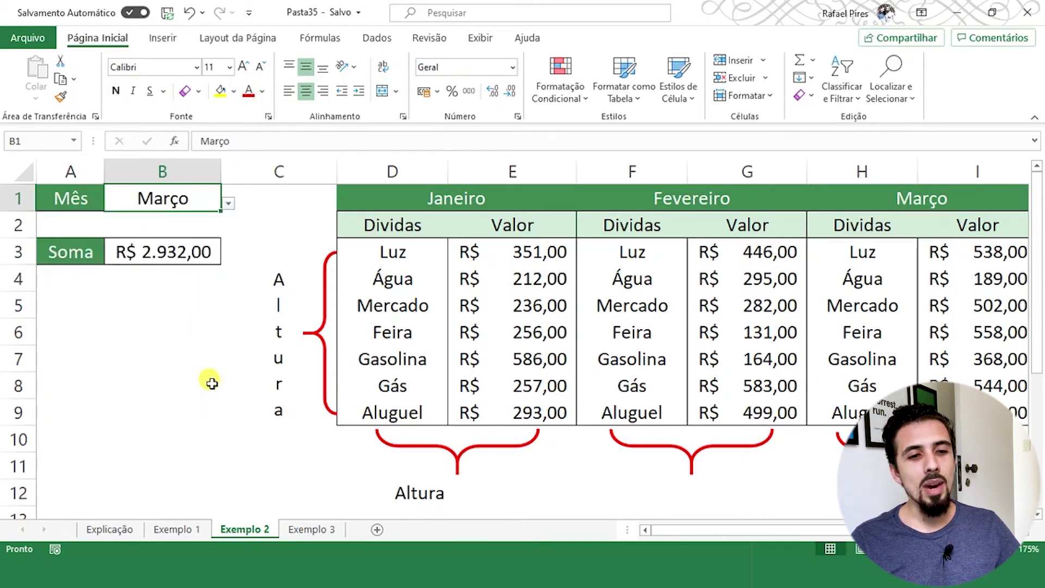
pyautogui.click(175, 260)
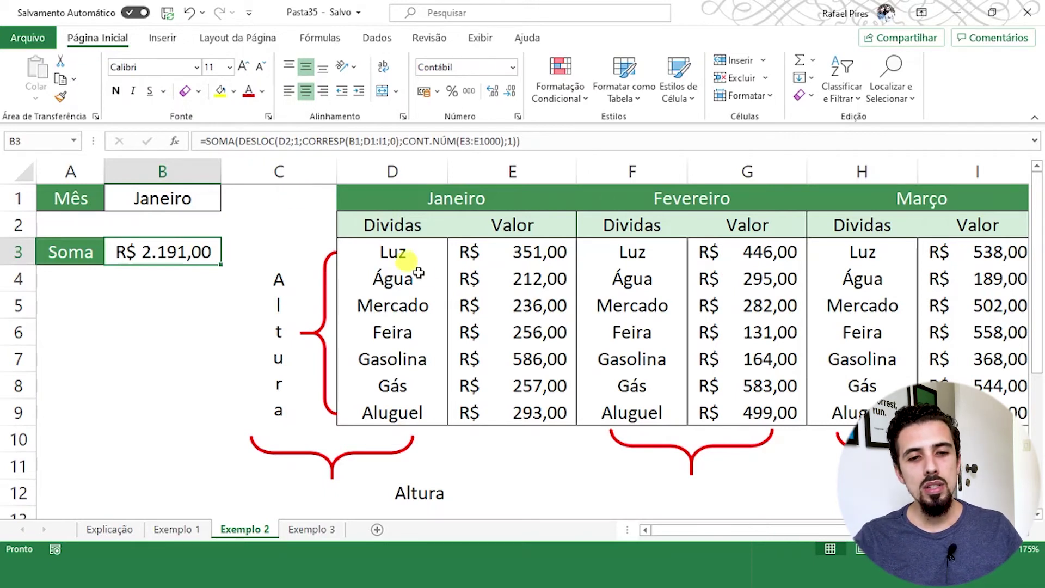
# Set the DESLOC width in the B3 formula to 5 to sum the block from Janeiro to Março, E3:I9
pyautogui.moveTo(492, 252); pyautogui.dragTo(500, 412)
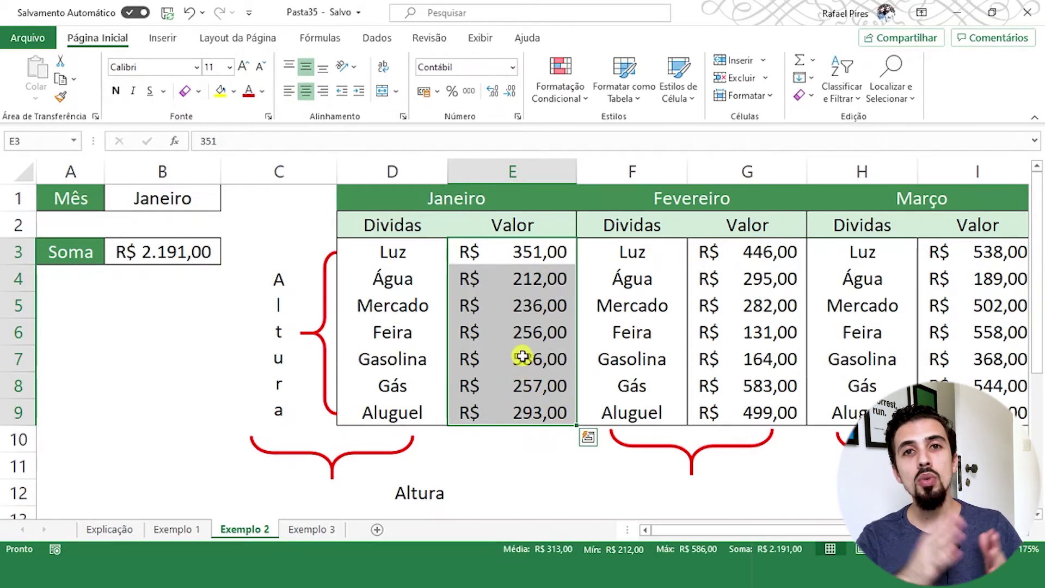
pyautogui.moveTo(508, 245); pyautogui.dragTo(563, 388)
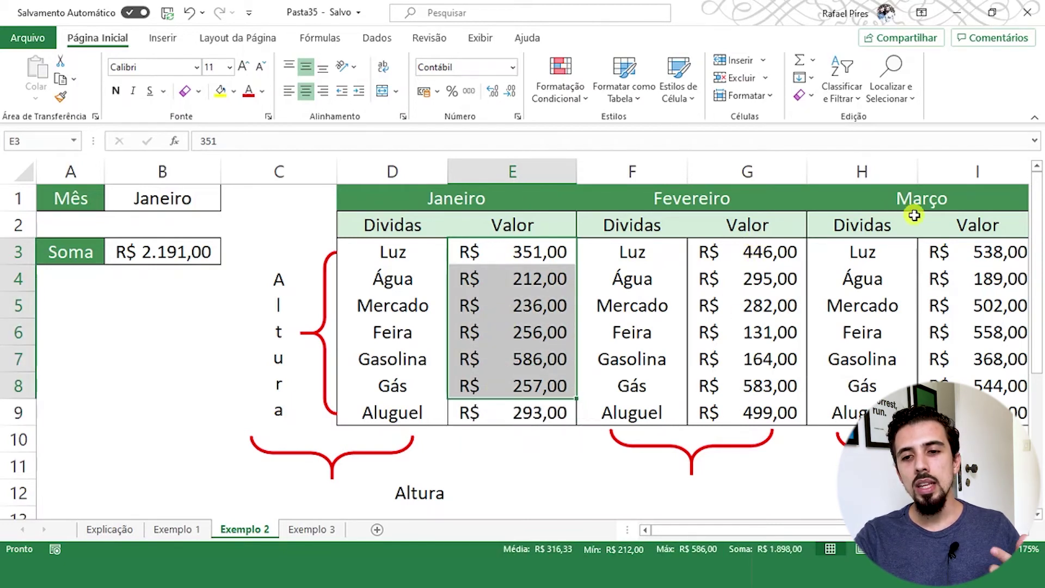
pyautogui.moveTo(541, 250)
pyautogui.mouseDown()
pyautogui.moveTo(538, 421)
pyautogui.moveTo(618, 403)
pyautogui.moveTo(936, 413)
pyautogui.mouseUp()
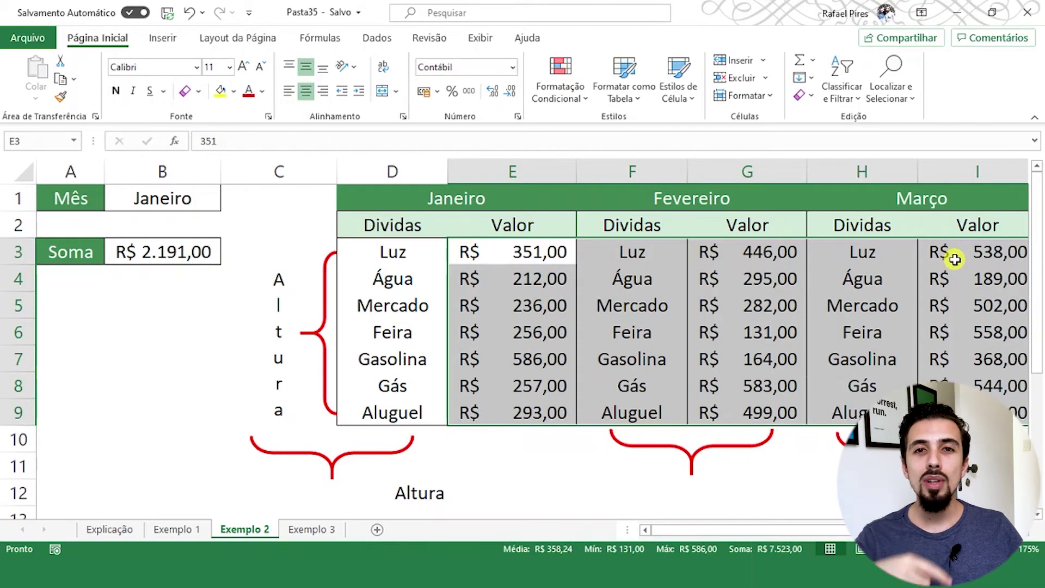
pyautogui.click(195, 256)
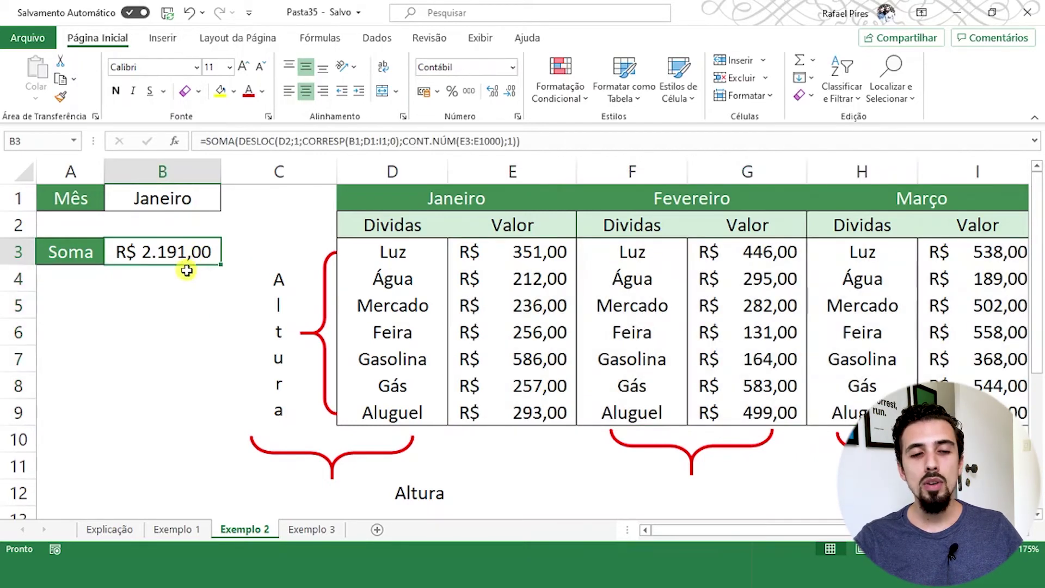
pyautogui.click(511, 142)
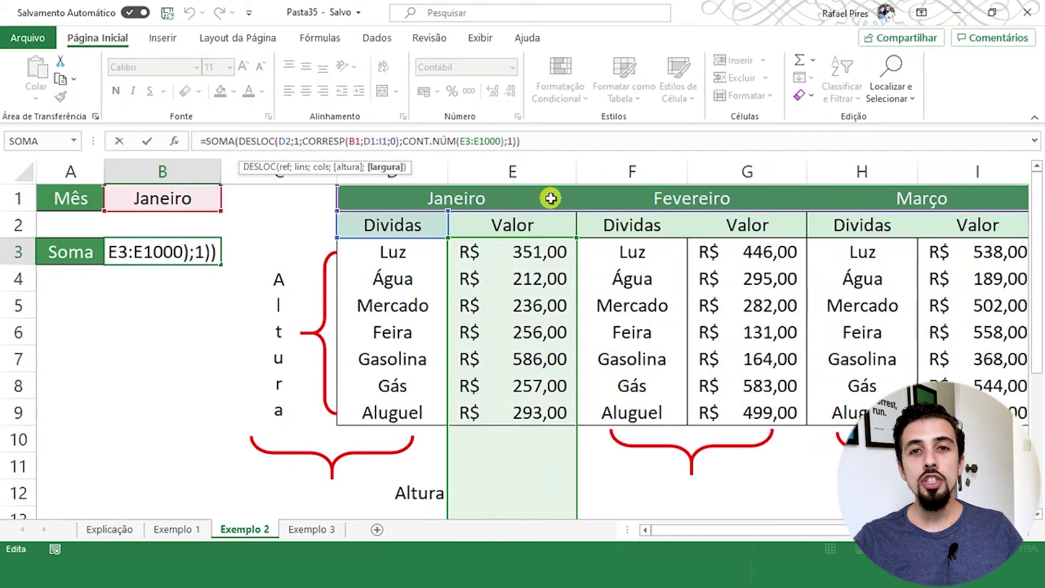
pyautogui.press('BackSpace')
pyautogui.write('5')
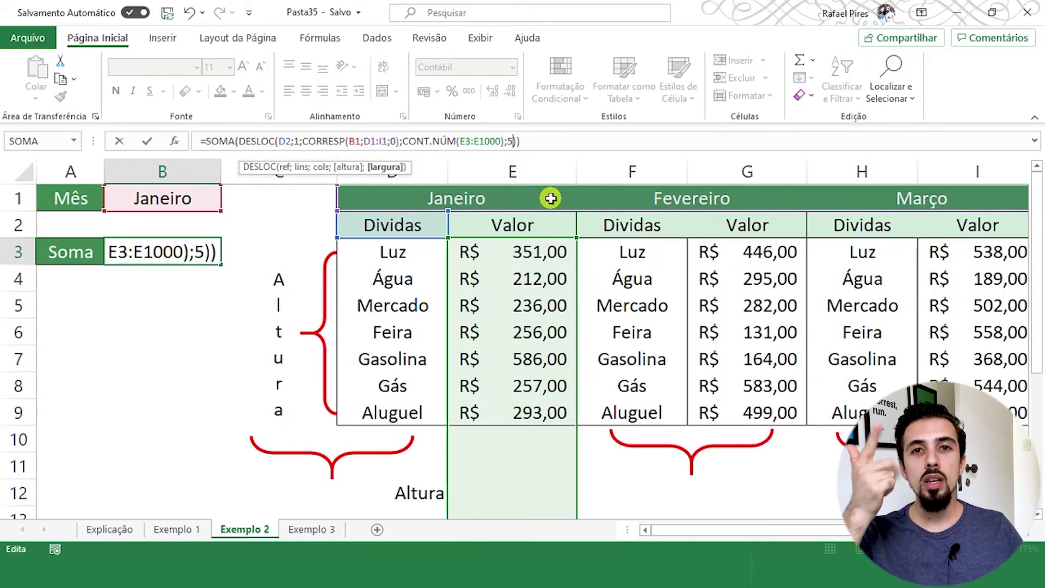
pyautogui.press('Return')
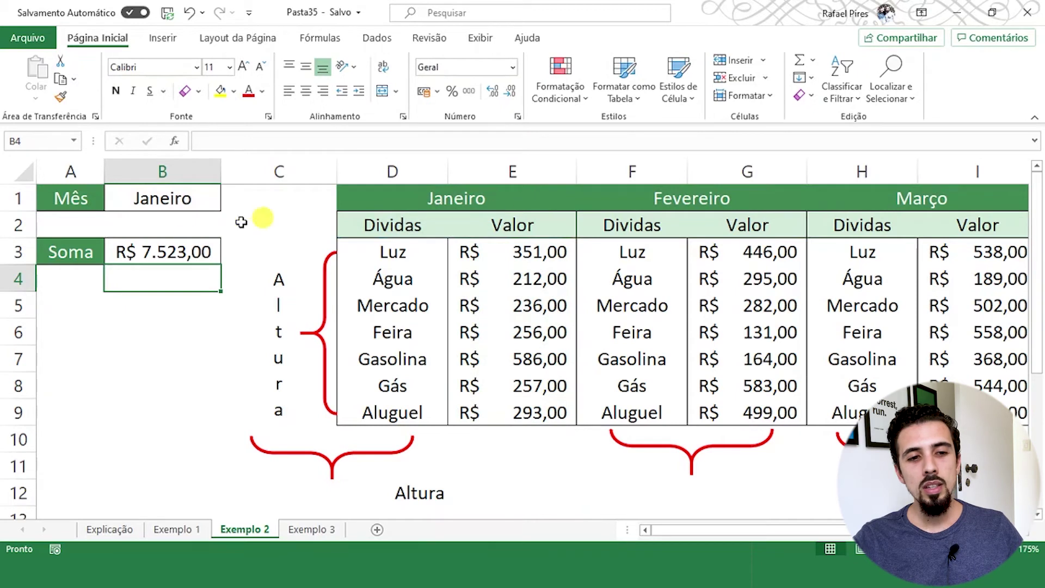
# Set the DESLOC width in the B3 formula to 3 to sum Janeiro and Fevereiro, using a selection of E2:G9 to compare
pyautogui.click(157, 248)
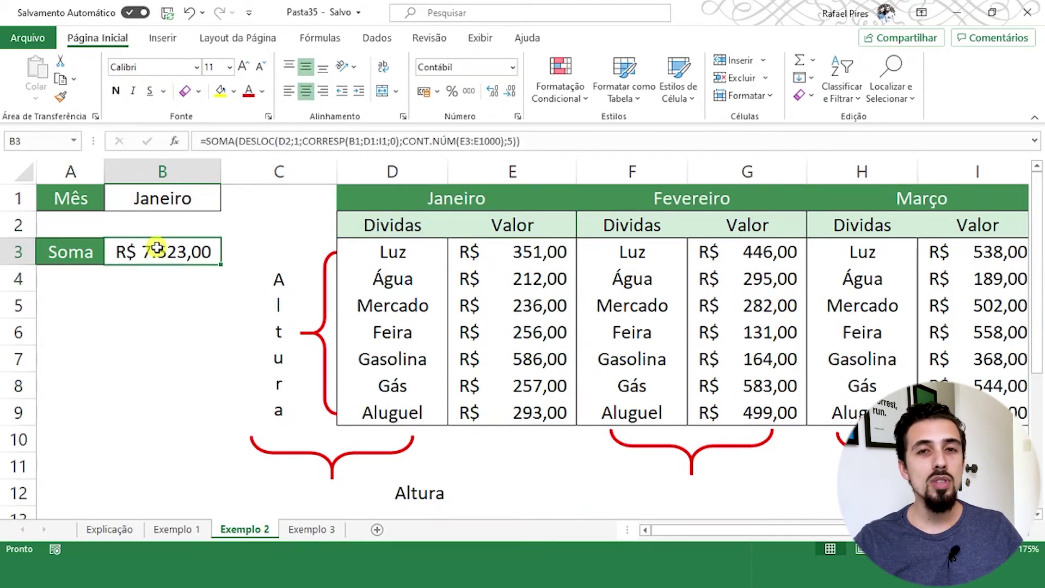
pyautogui.click(528, 234)
pyautogui.moveTo(528, 237); pyautogui.dragTo(718, 408)
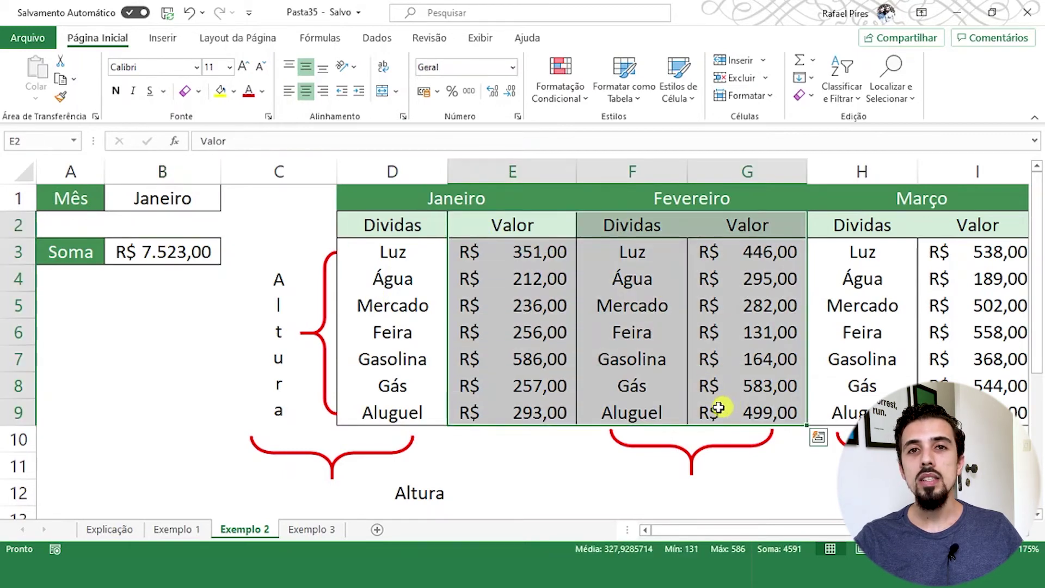
pyautogui.click(724, 389)
pyautogui.click(171, 250)
pyautogui.click(513, 141)
pyautogui.press('BackSpace')
pyautogui.write('3')
pyautogui.press('Return')
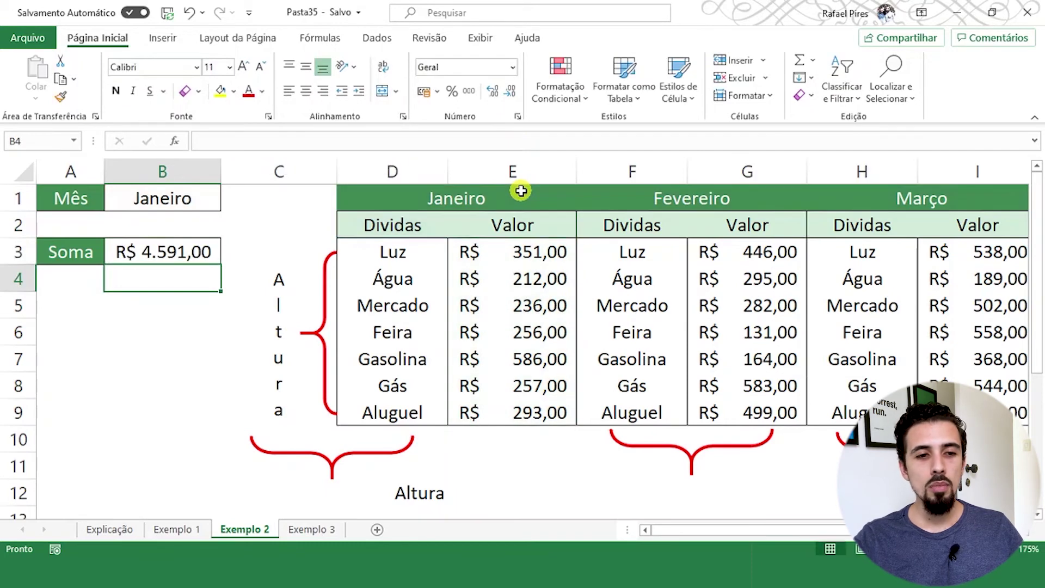
pyautogui.click(171, 244)
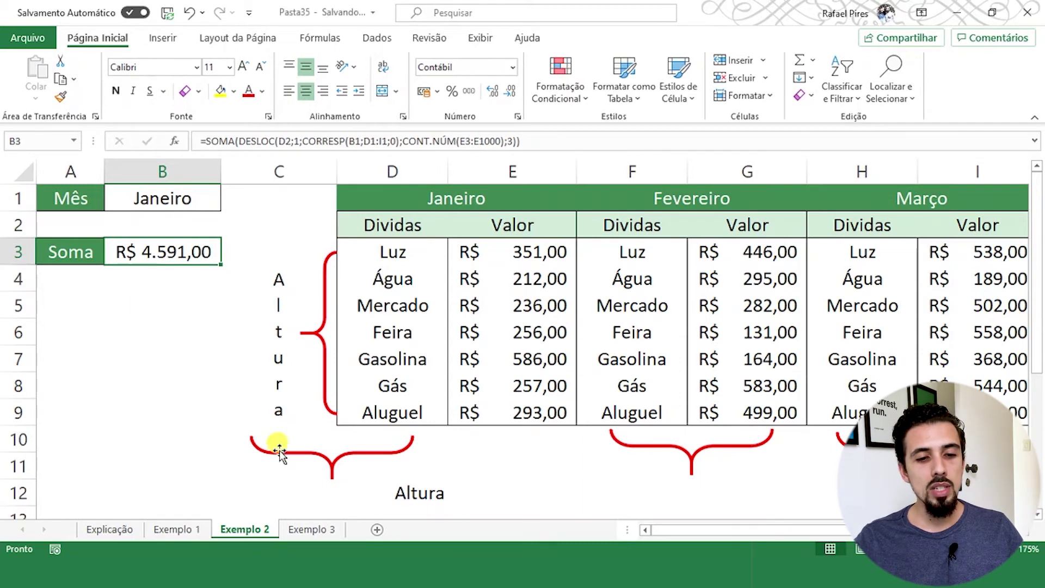
# Go to the Exemplo 3 sheet and select the surnames in A1:A10
pyautogui.click(309, 528)
pyautogui.moveTo(85, 203); pyautogui.dragTo(98, 482)
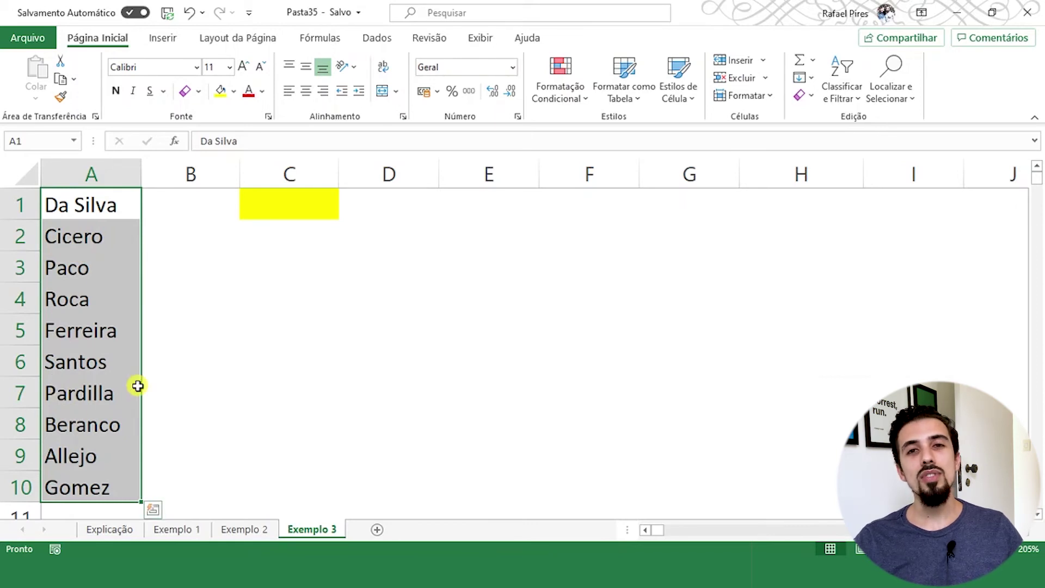
# Add a Lista data validation to E1 with source =$A$1:$A$10 and check its dropdown entries
pyautogui.click(369, 40)
pyautogui.click(490, 198)
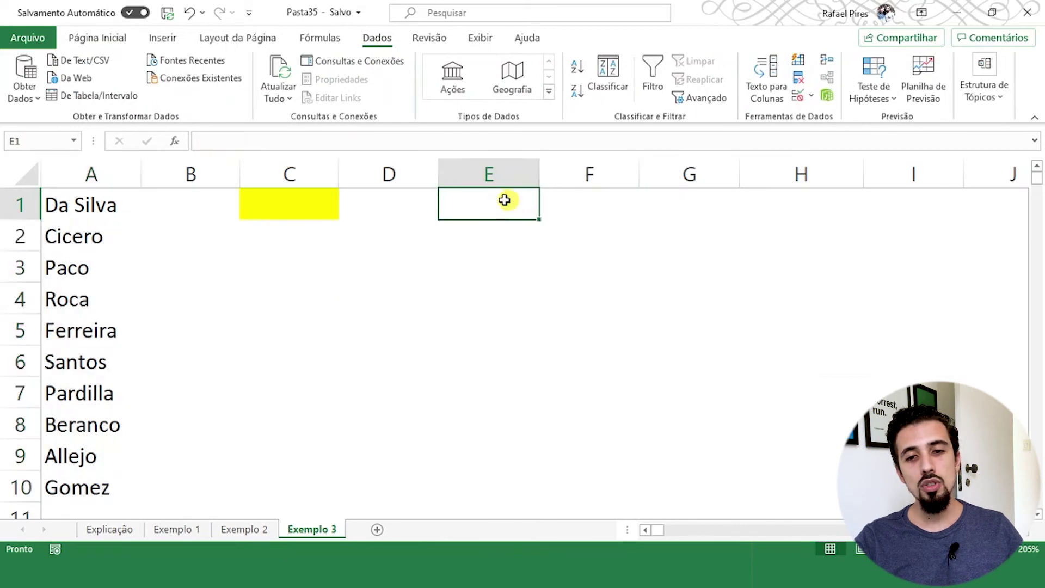
pyautogui.click(798, 95)
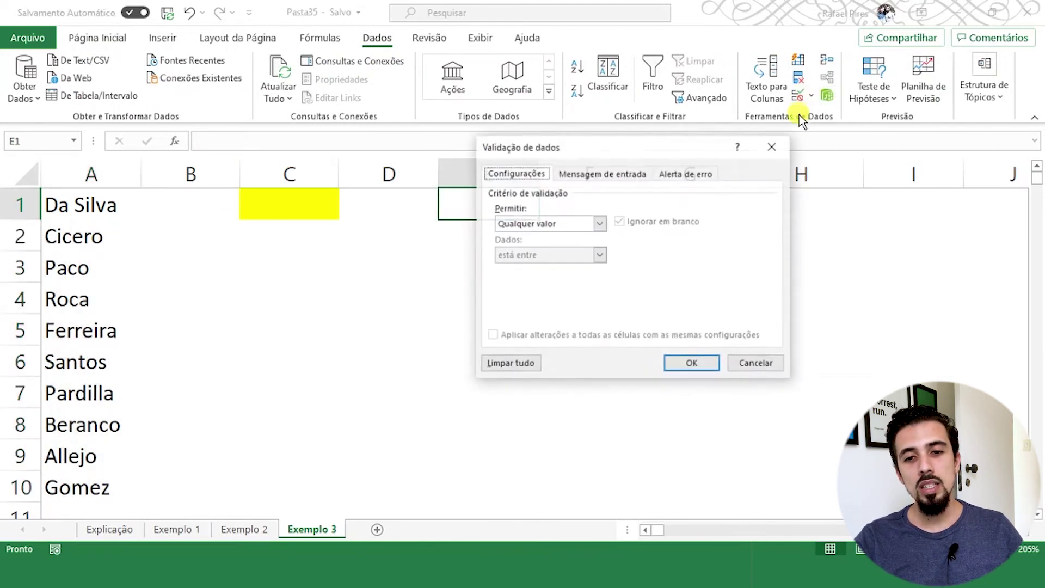
pyautogui.click(540, 222)
pyautogui.click(505, 267)
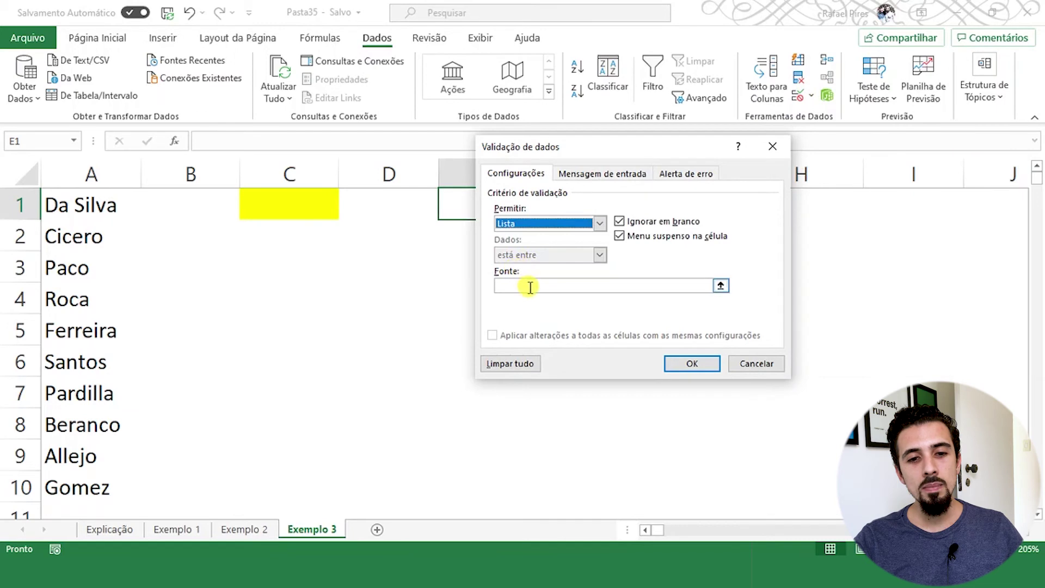
pyautogui.click(530, 284)
pyautogui.write('=')
pyautogui.moveTo(93, 205); pyautogui.dragTo(83, 487)
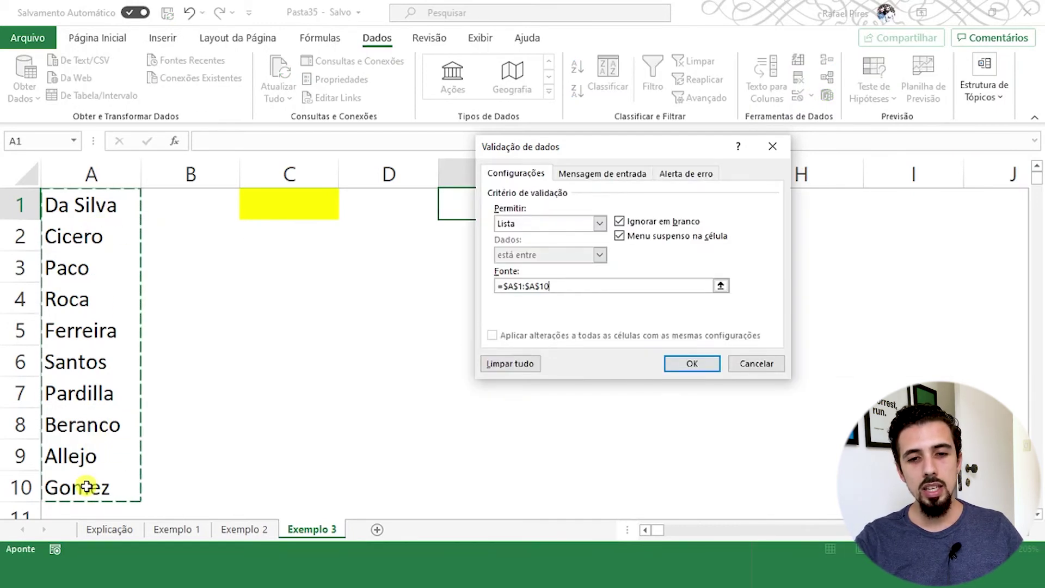
pyautogui.press('Return')
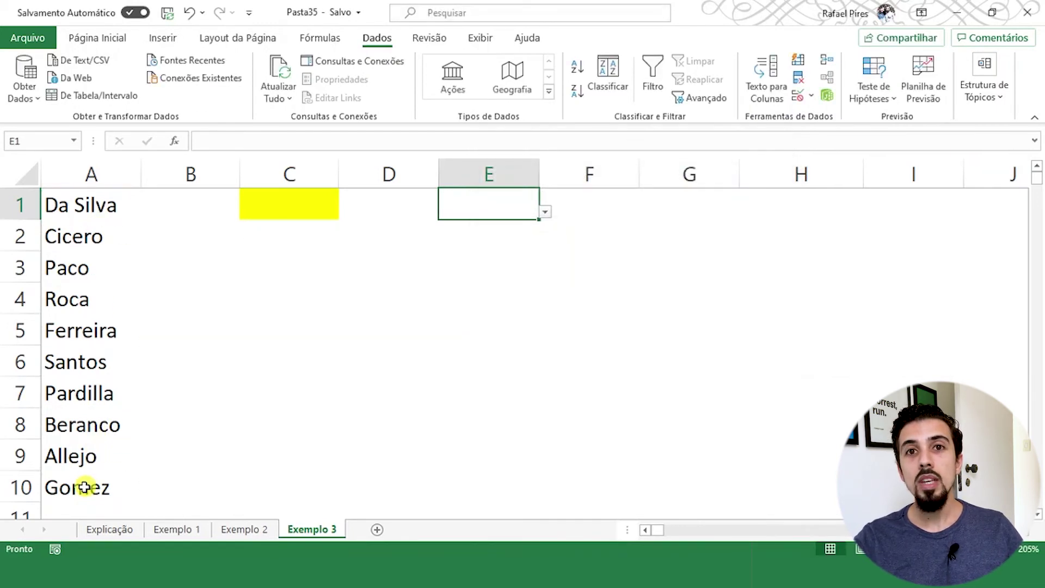
pyautogui.click(544, 212)
pyautogui.moveTo(527, 296); pyautogui.dragTo(543, 282)
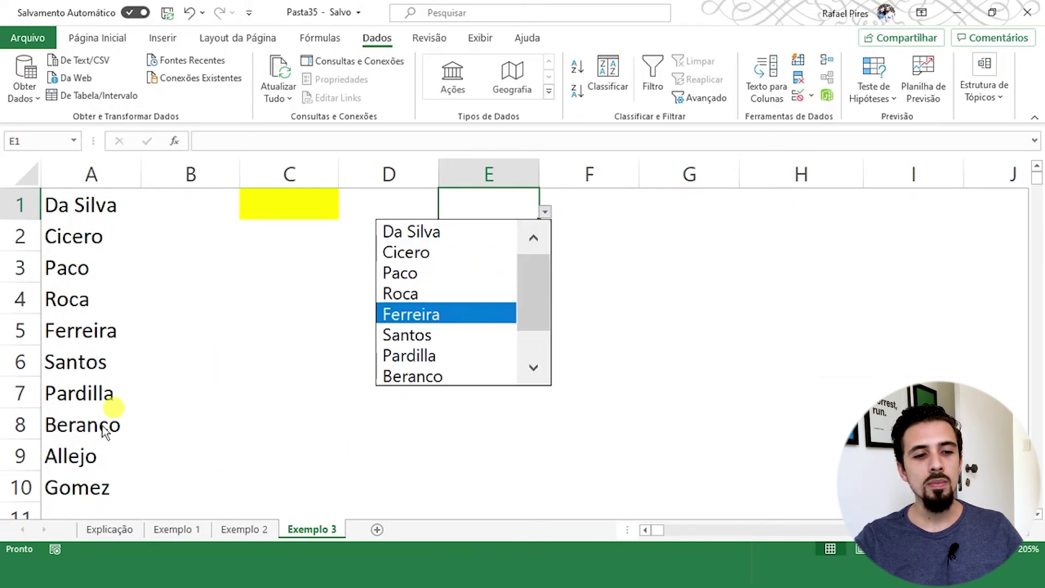
# Clear A10, test E1's dropdown by picking its last entry, and undo the deletion
pyautogui.click(70, 483)
pyautogui.click(77, 487)
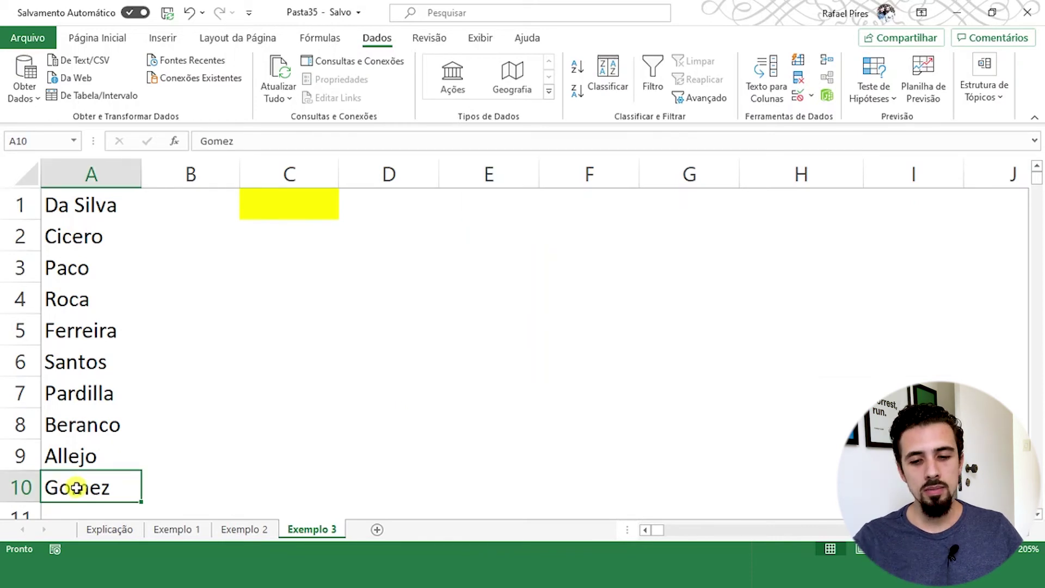
pyautogui.press('Delete')
pyautogui.click(392, 212)
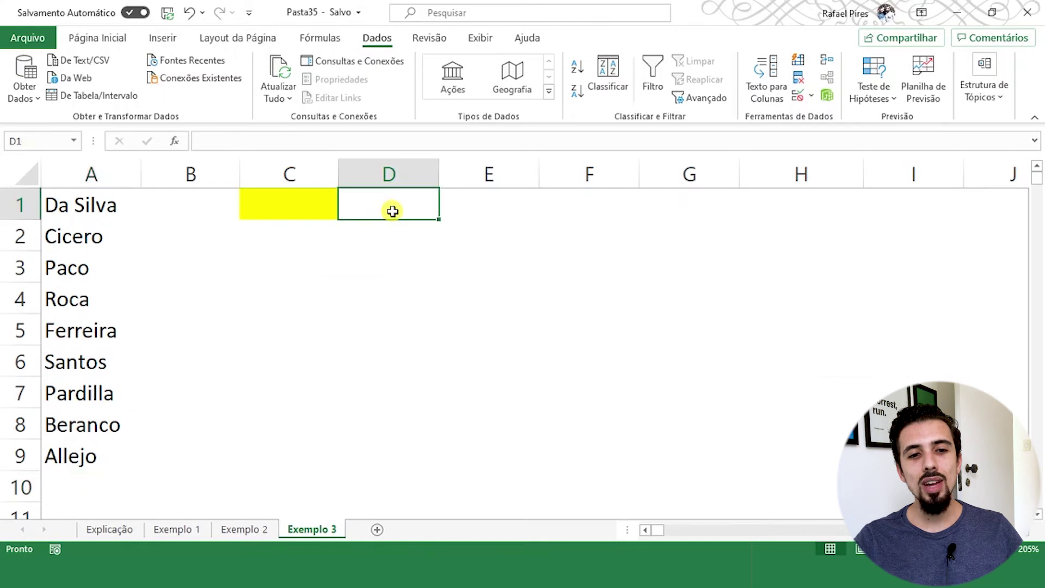
pyautogui.click(322, 203)
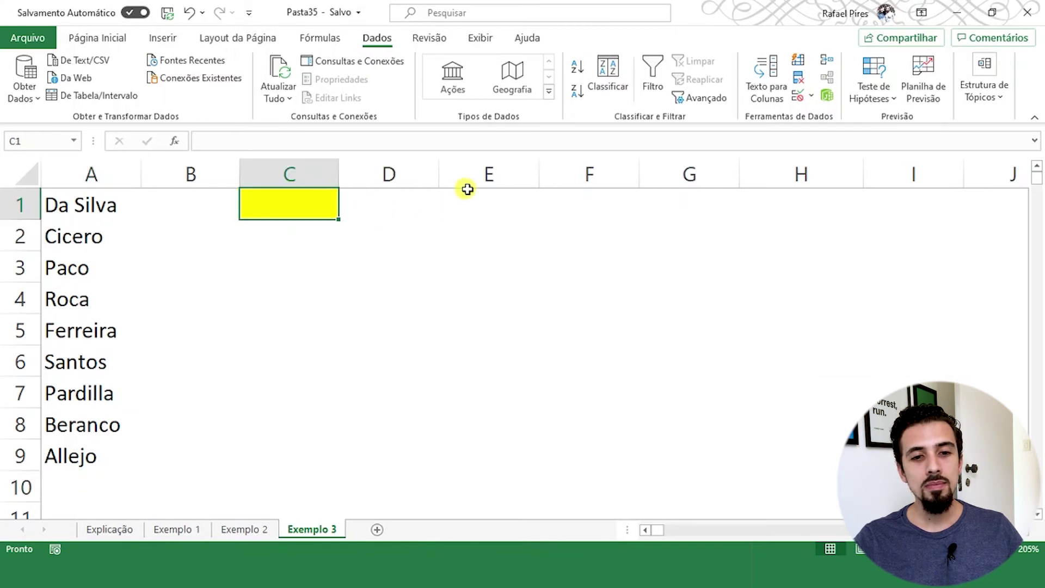
pyautogui.click(495, 211)
pyautogui.click(545, 212)
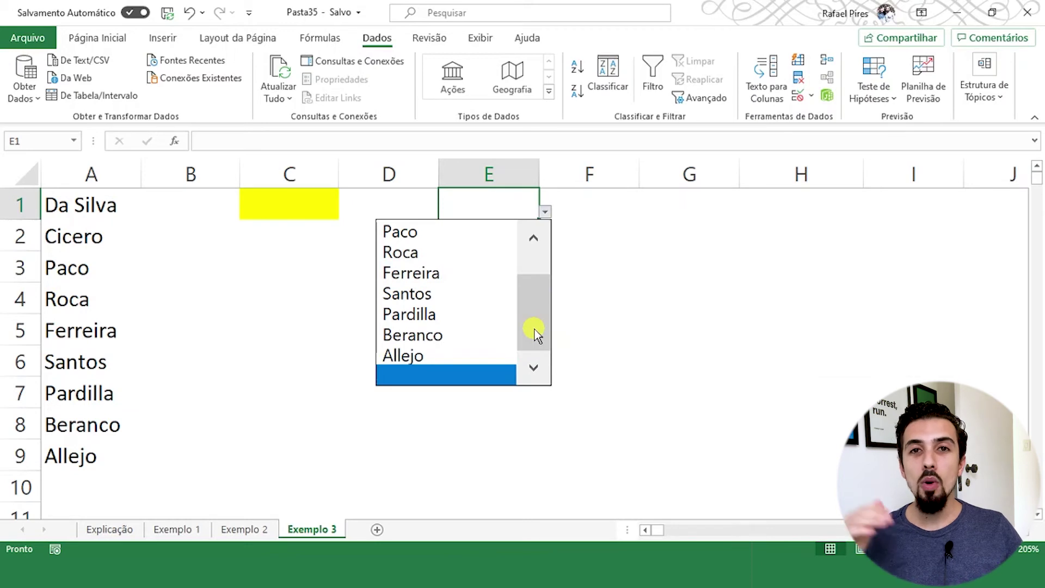
pyautogui.click(417, 370)
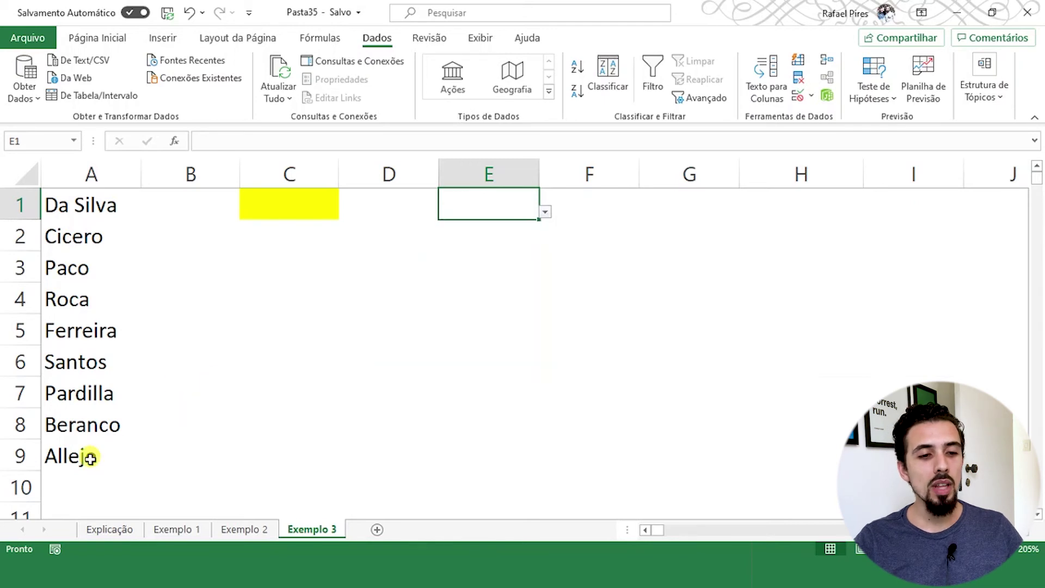
pyautogui.hotkey('ctrl', 'z')
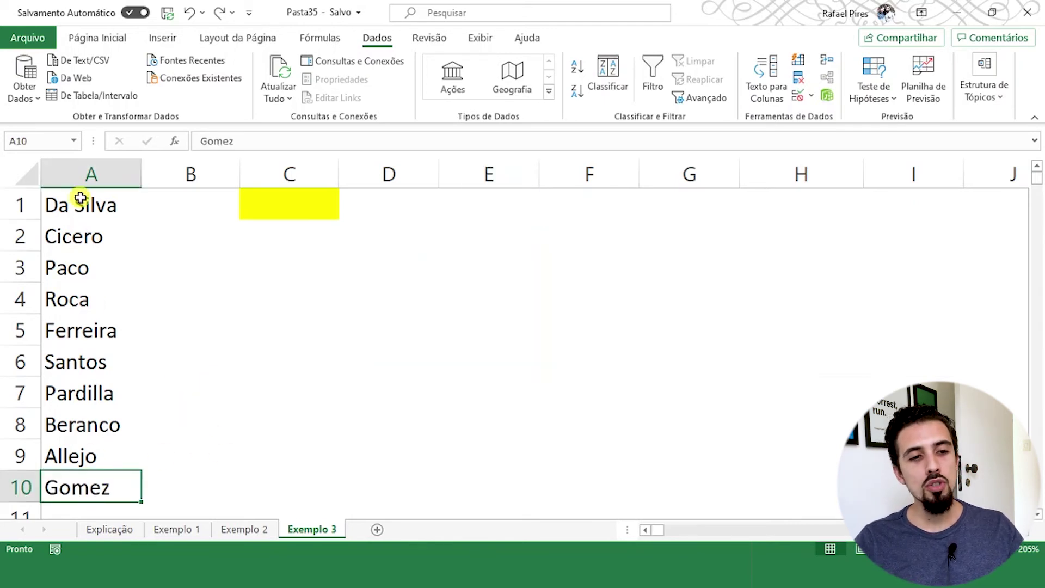
# Name the range A1:A10 "seleção"
pyautogui.click(88, 211)
pyautogui.moveTo(89, 212); pyautogui.dragTo(93, 473)
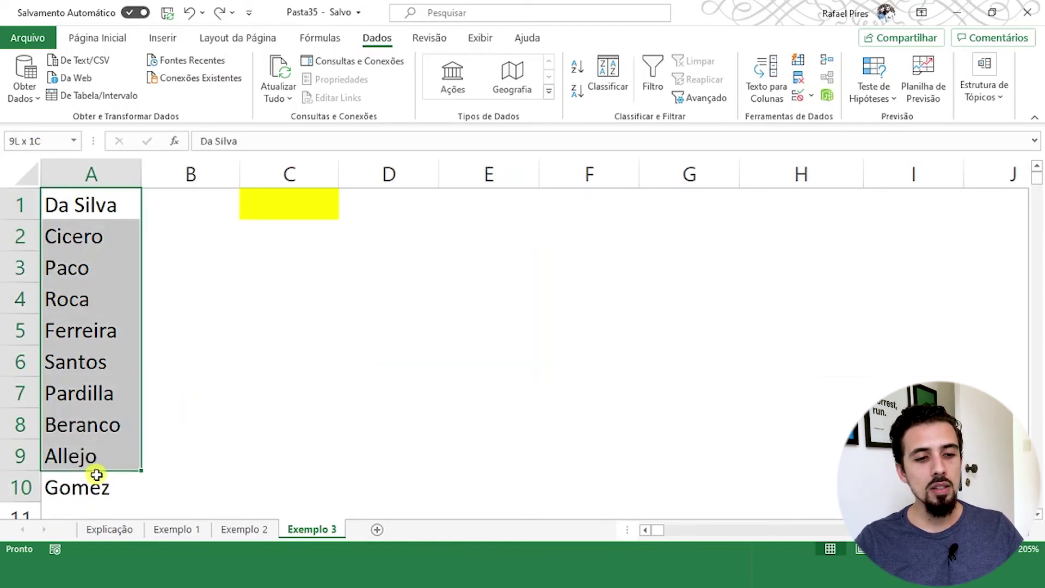
pyautogui.click(89, 38)
pyautogui.click(41, 139)
pyautogui.write('se')
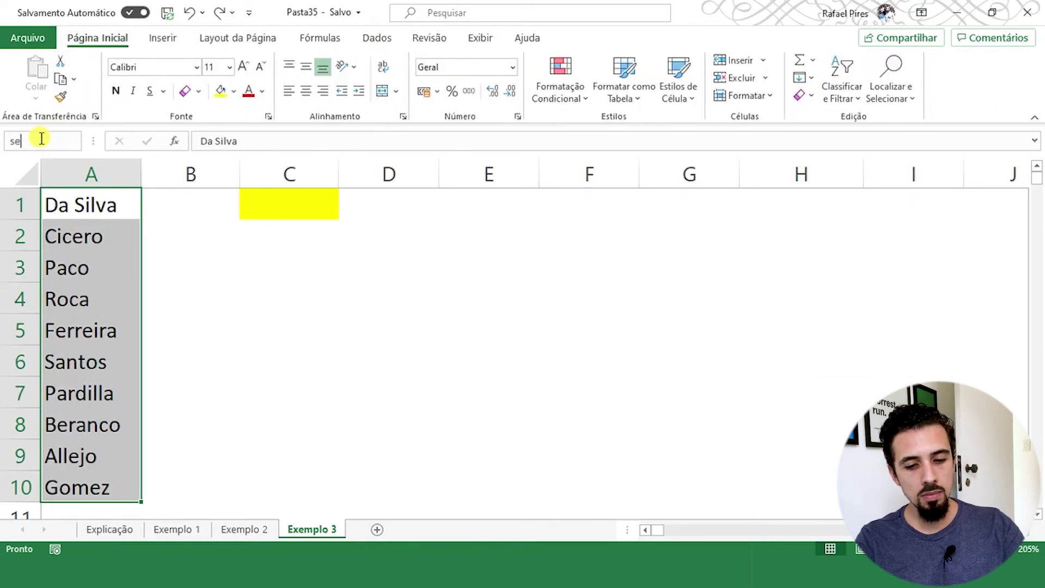
pyautogui.write('lecão')
pyautogui.press('Return')
# Set E1's validation list source to =INDIRETO("seleção") and look through the dropdown entries
pyautogui.click(404, 210)
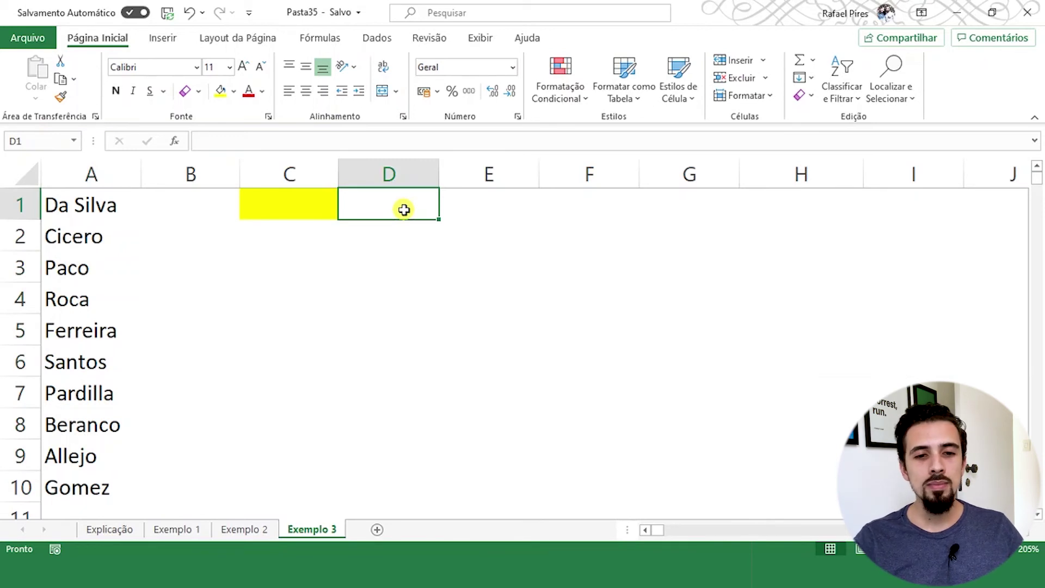
pyautogui.click(476, 198)
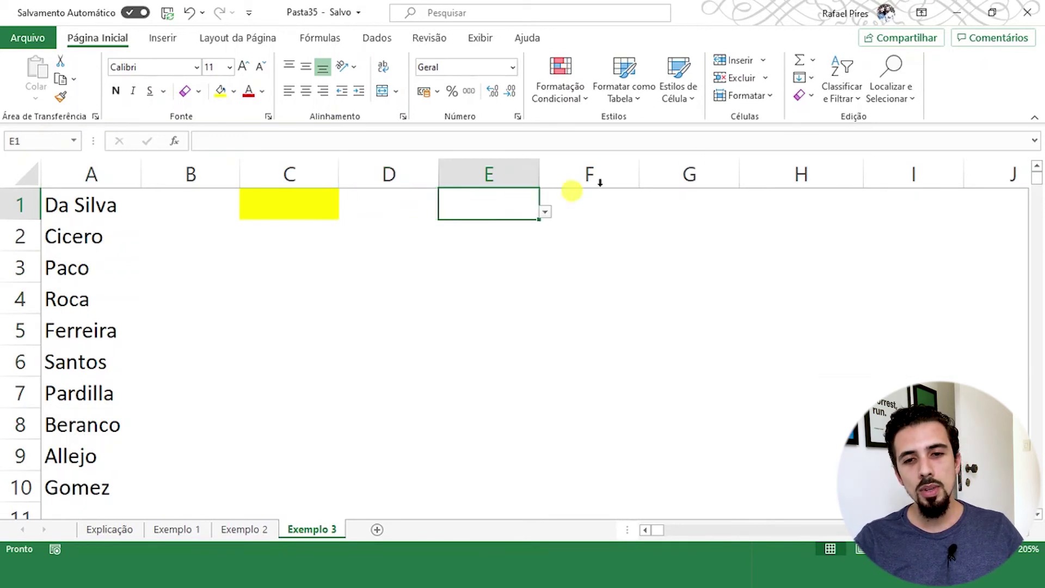
pyautogui.click(364, 33)
pyautogui.click(796, 98)
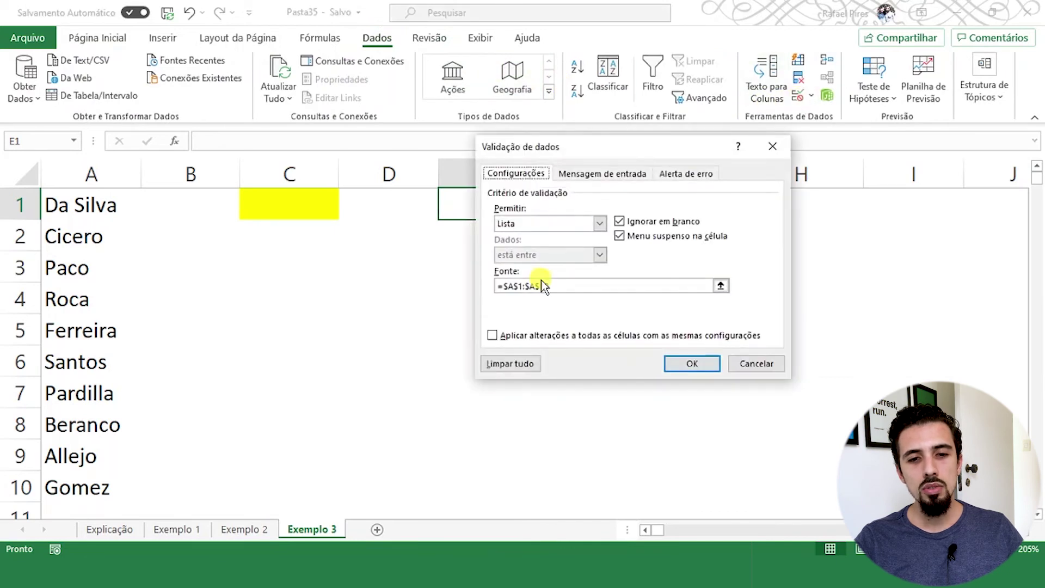
pyautogui.click(560, 286)
pyautogui.moveTo(503, 296); pyautogui.dragTo(503, 289)
pyautogui.write('indiret')
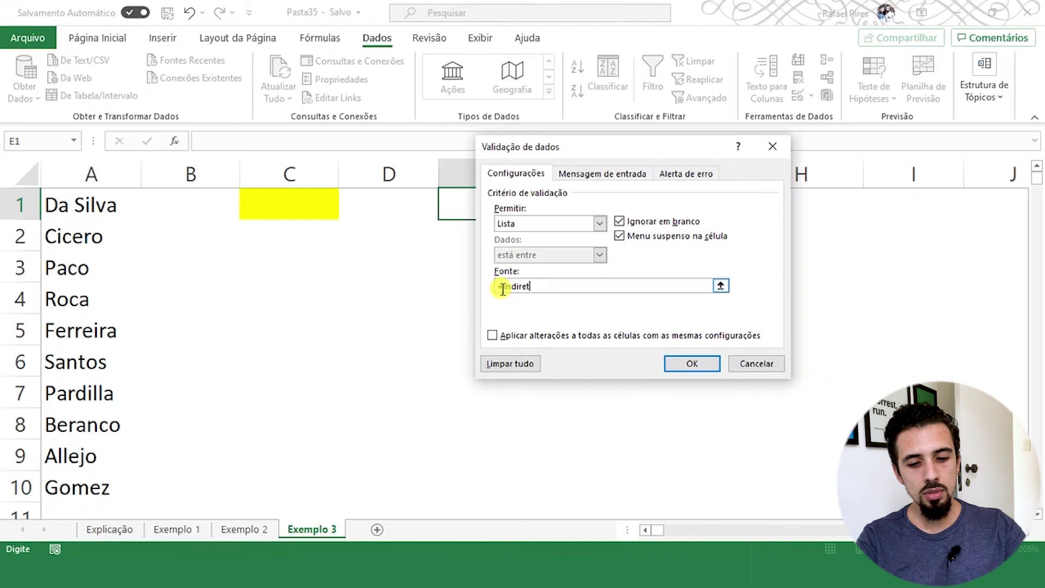
pyautogui.write('o("se')
pyautogui.write('ção')
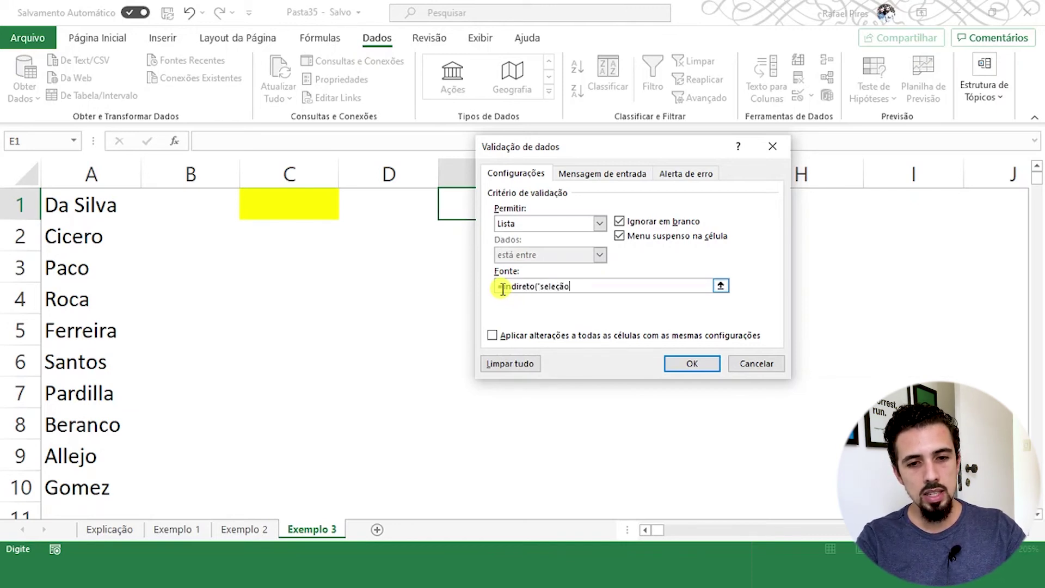
pyautogui.write('")')
pyautogui.click(693, 365)
pyautogui.click(545, 213)
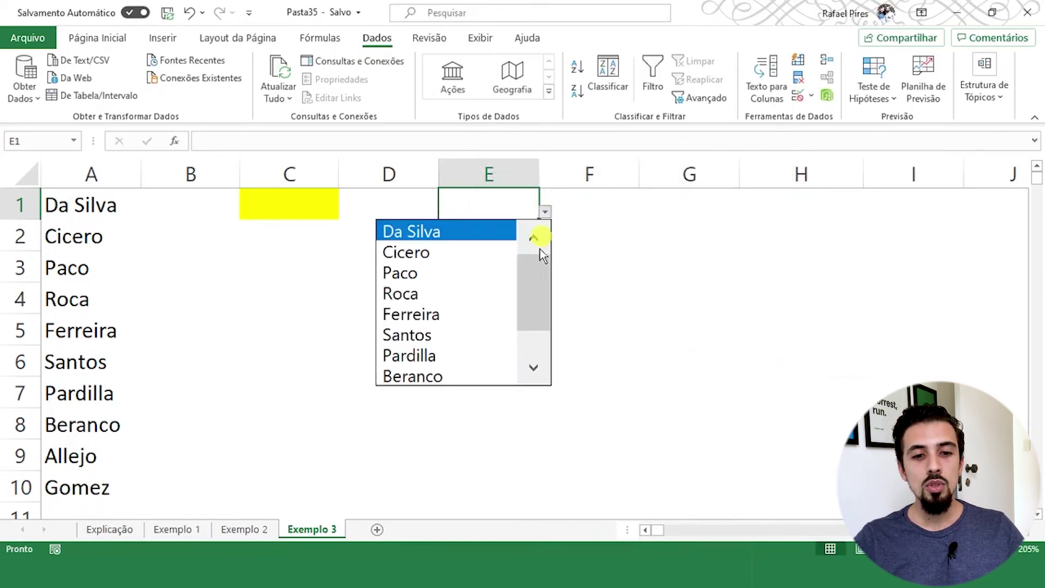
pyautogui.scroll(-1, 532, 357)
pyautogui.scroll(1, 535, 309)
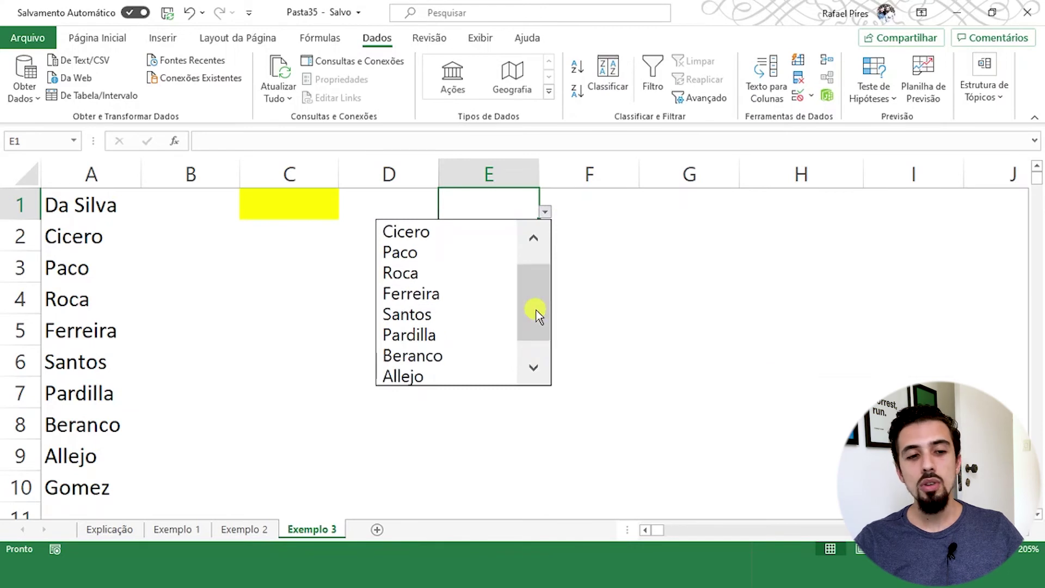
# Clear A10 to test the INDIRETO-based dropdown in E1, and restore the deleted surname
pyautogui.click(72, 490)
pyautogui.click(73, 493)
pyautogui.press('Delete')
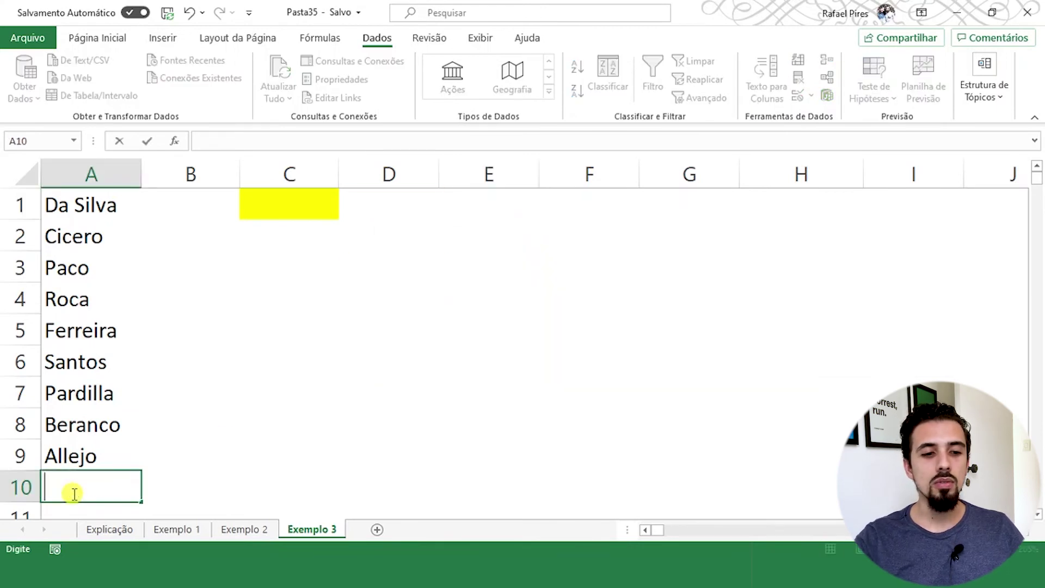
pyautogui.click(313, 370)
pyautogui.click(471, 212)
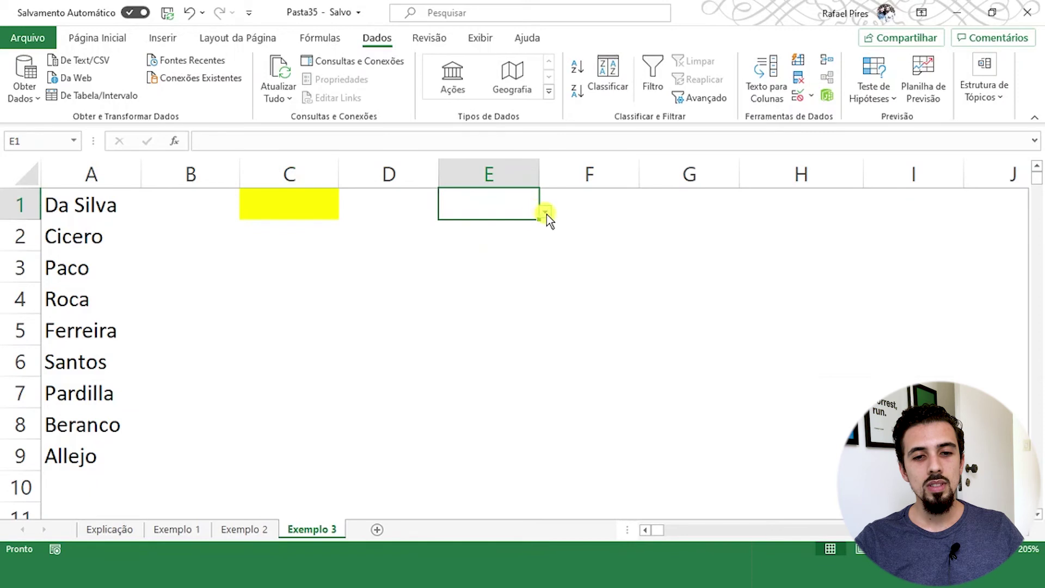
pyautogui.click(544, 212)
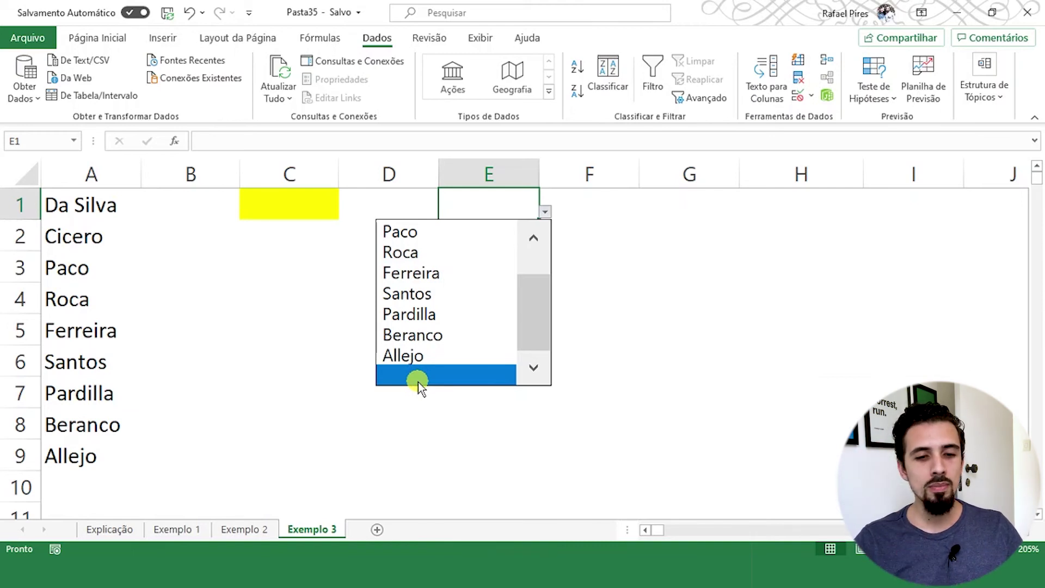
pyautogui.click(376, 391)
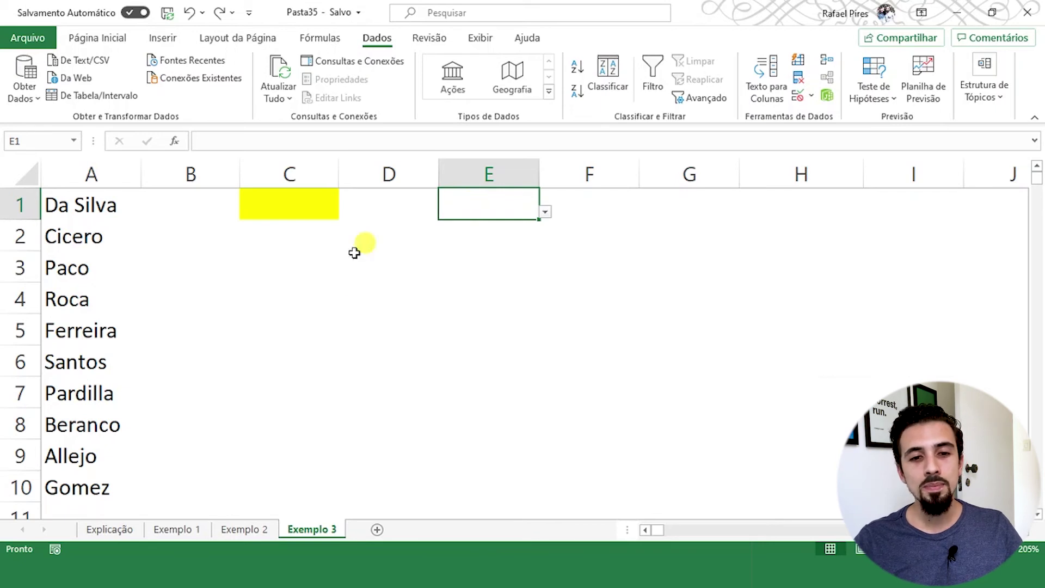
# Clear all data validation settings from E1
pyautogui.click(798, 97)
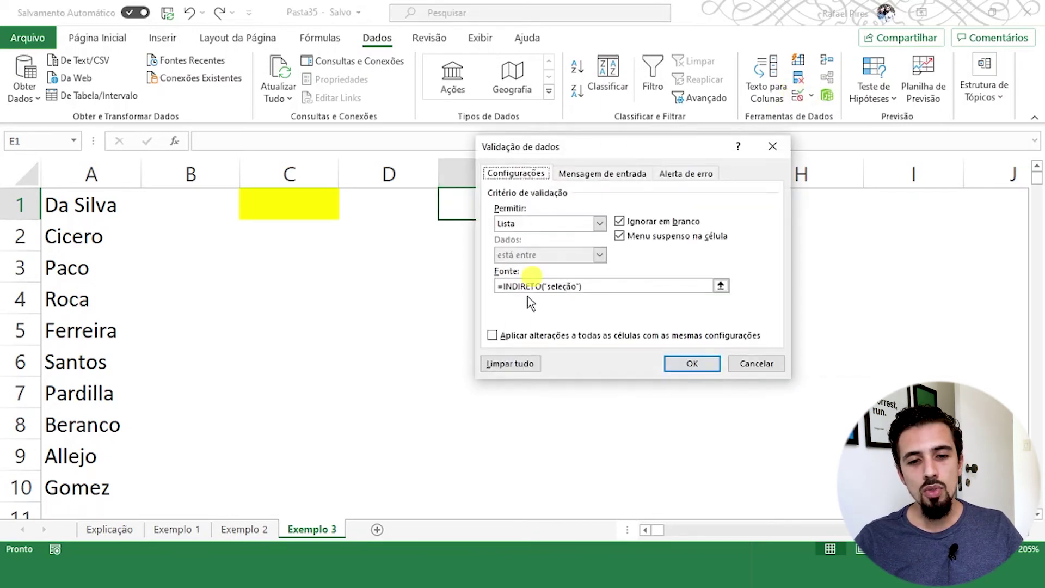
pyautogui.click(514, 362)
pyautogui.click(690, 361)
pyautogui.click(582, 297)
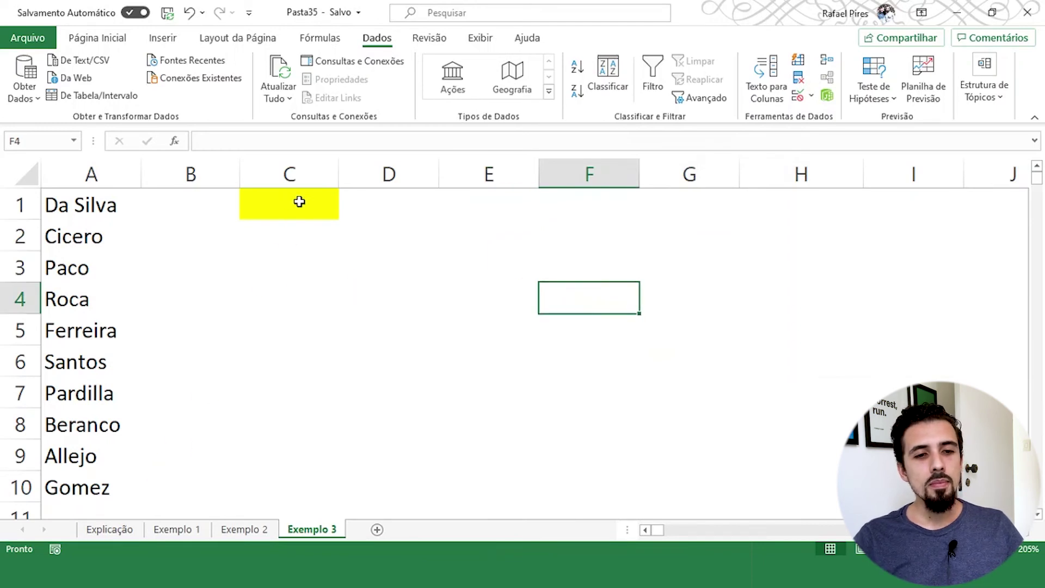
# Start a DESLOC formula in D1 with A1 as the reference and 0 for both the row and column offsets
pyautogui.click(386, 213)
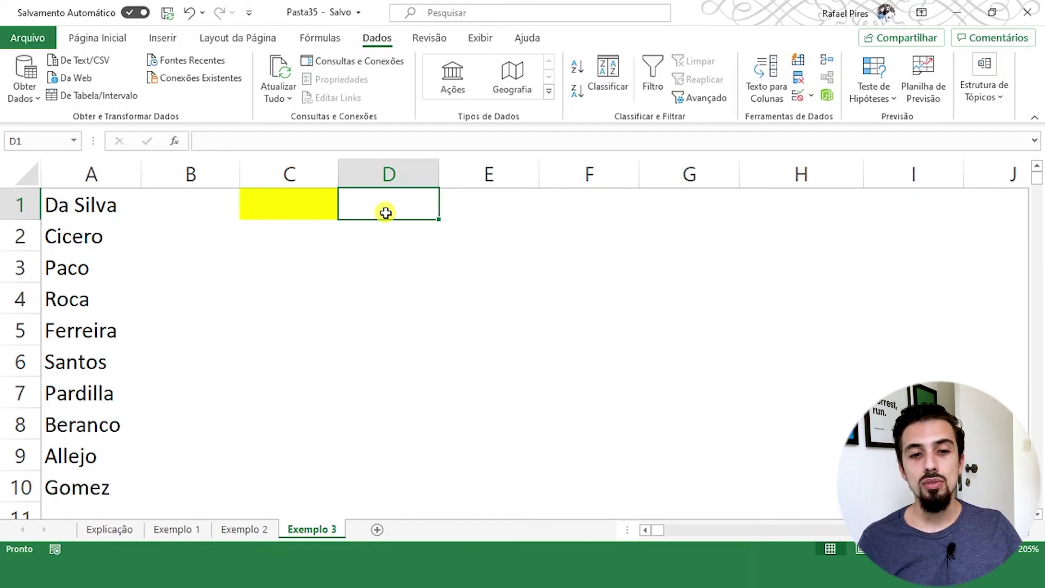
pyautogui.write('=')
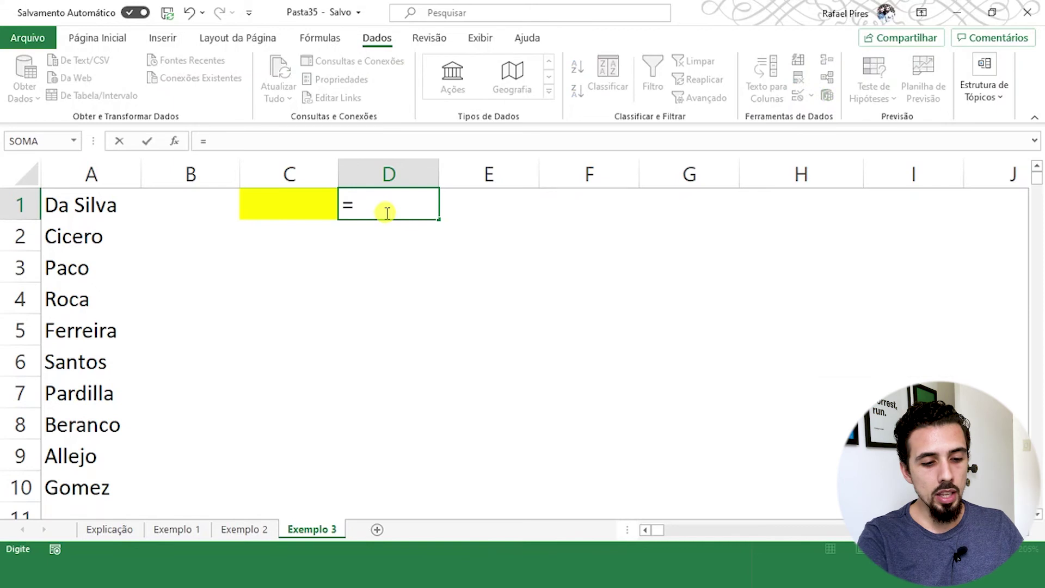
pyautogui.write('desloc')
pyautogui.press('Tab')
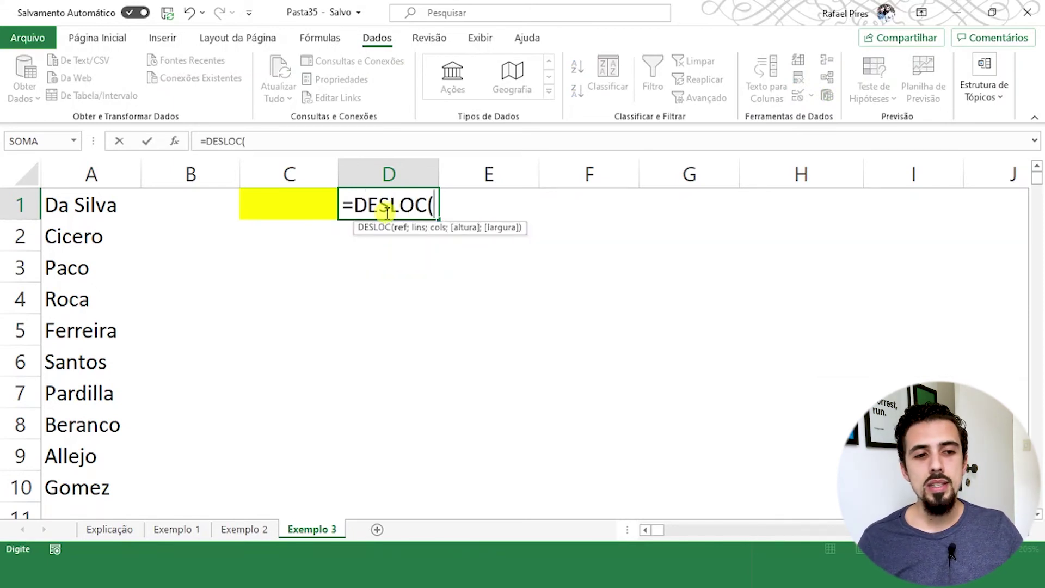
pyautogui.click(91, 204)
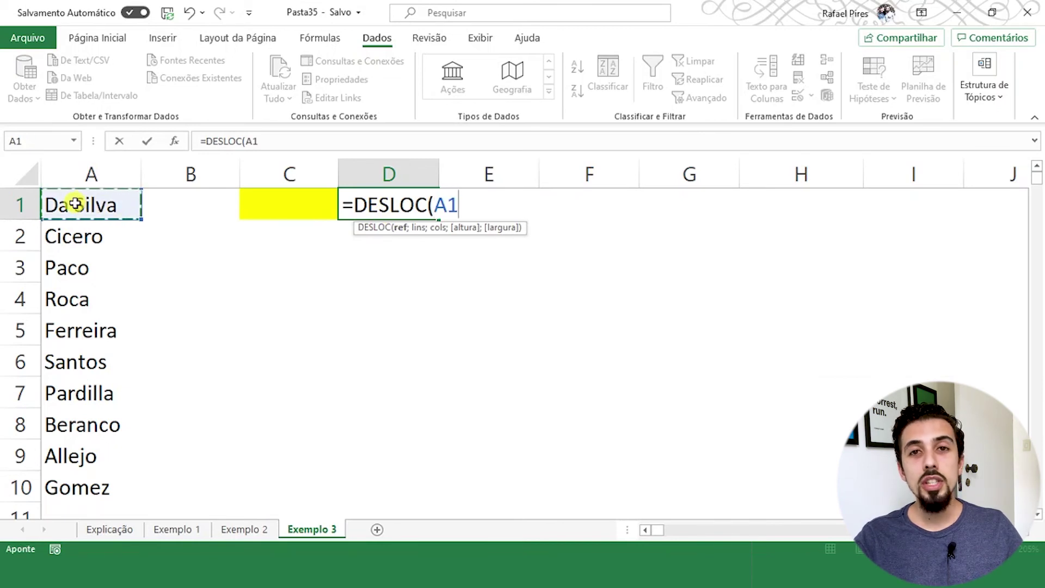
pyautogui.write(';')
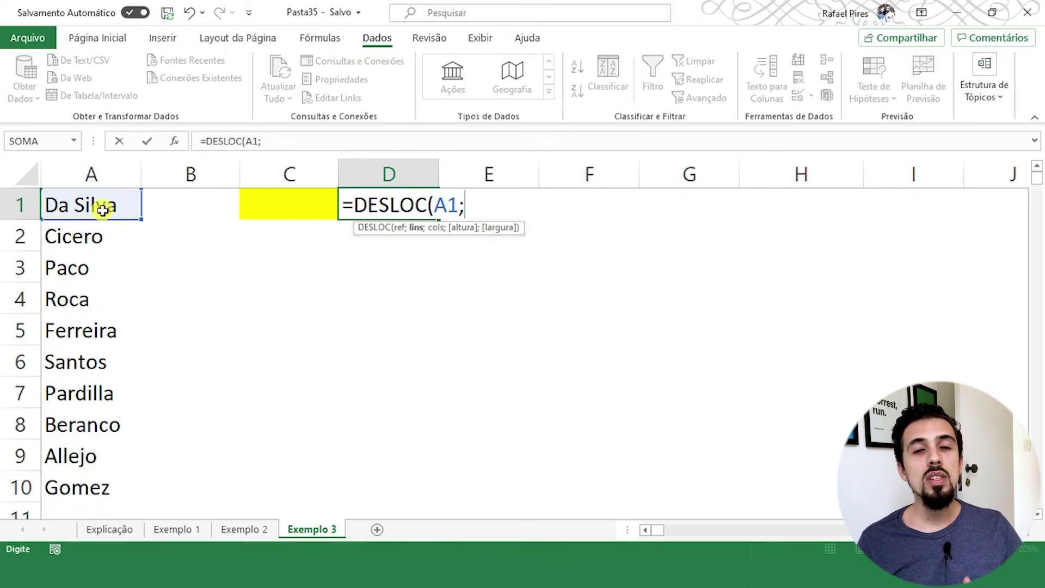
pyautogui.write('0')
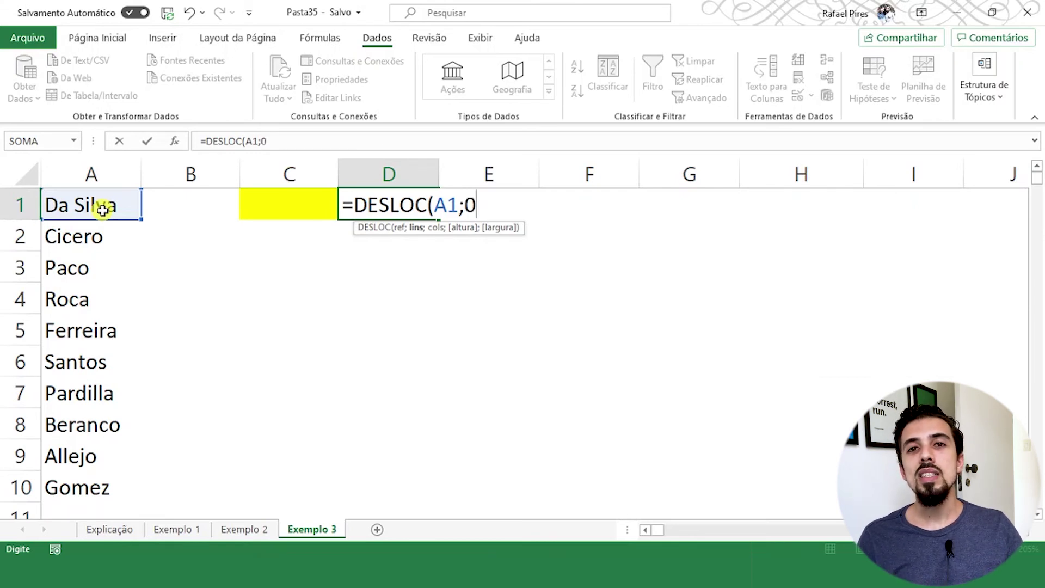
pyautogui.write(';')
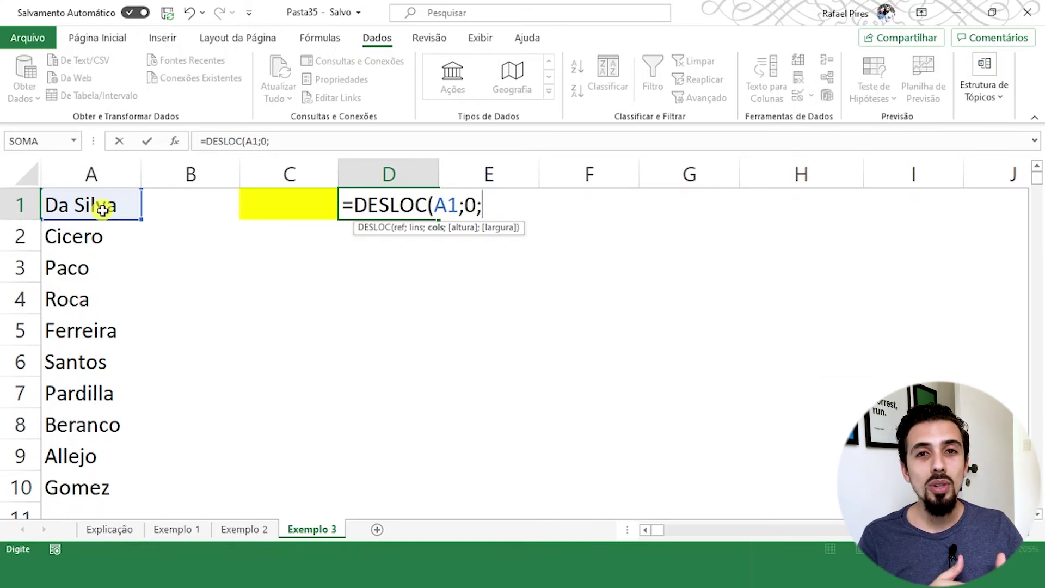
pyautogui.write('0')
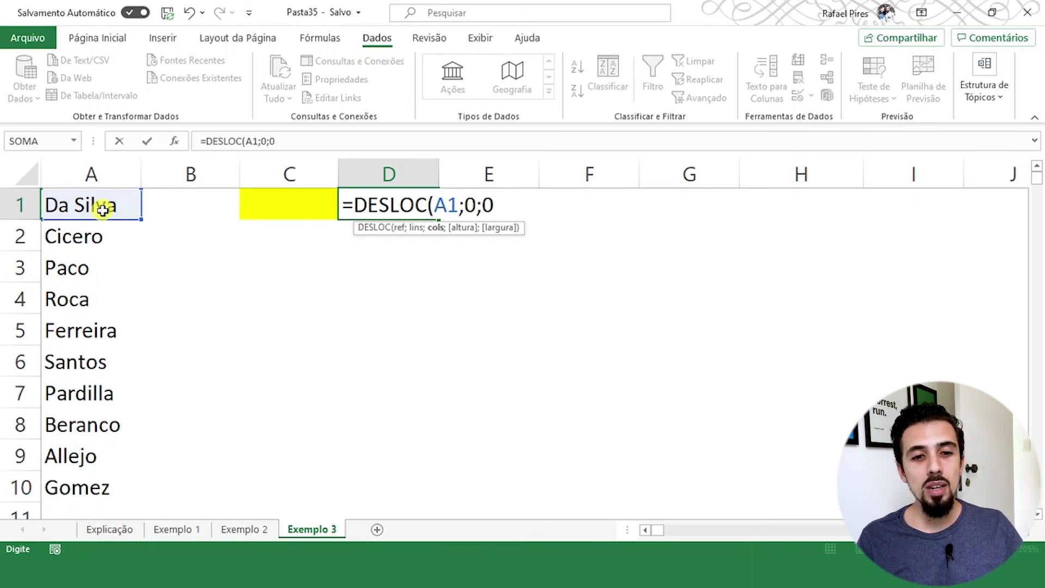
pyautogui.write(';')
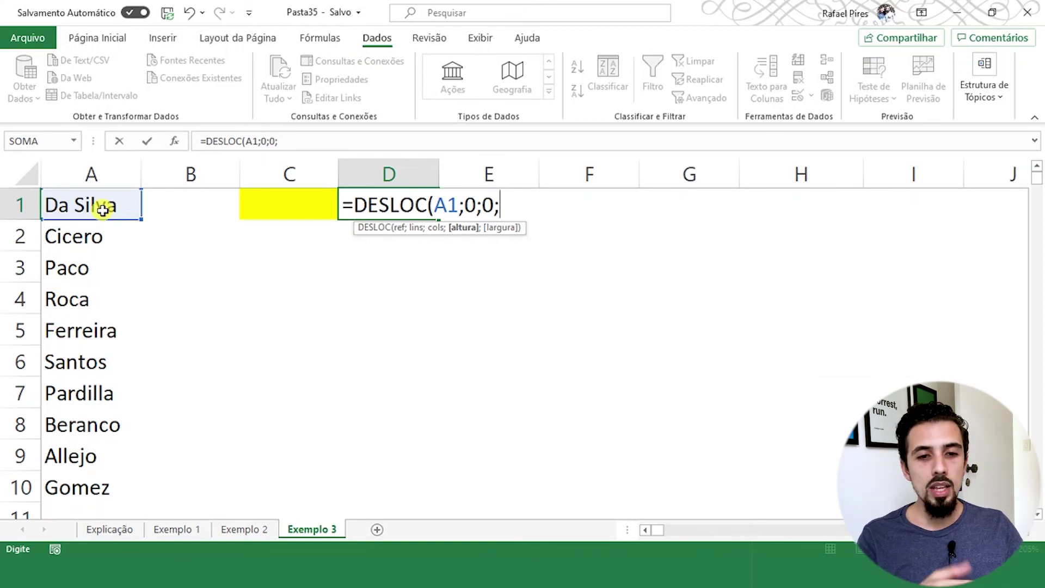
# Complete the DESLOC formula in D1 with CONT.VALORES(A:A) as the height and 1 as the width
pyautogui.write('cont')
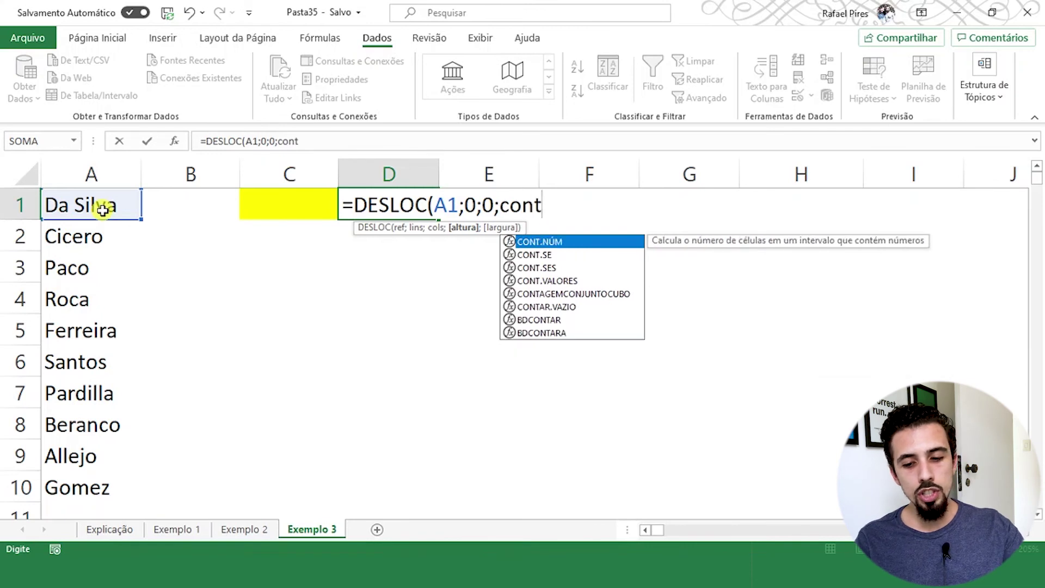
pyautogui.press('Down')
pyautogui.press('Down')
pyautogui.press('Down')
pyautogui.press('Down')
pyautogui.press('Up')
pyautogui.press('Tab')
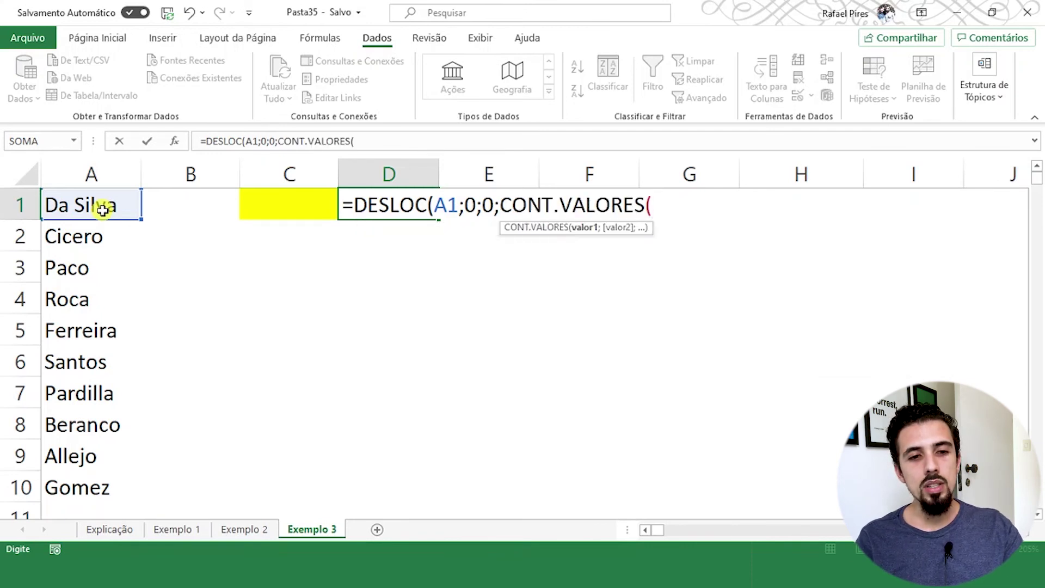
pyautogui.click(98, 172)
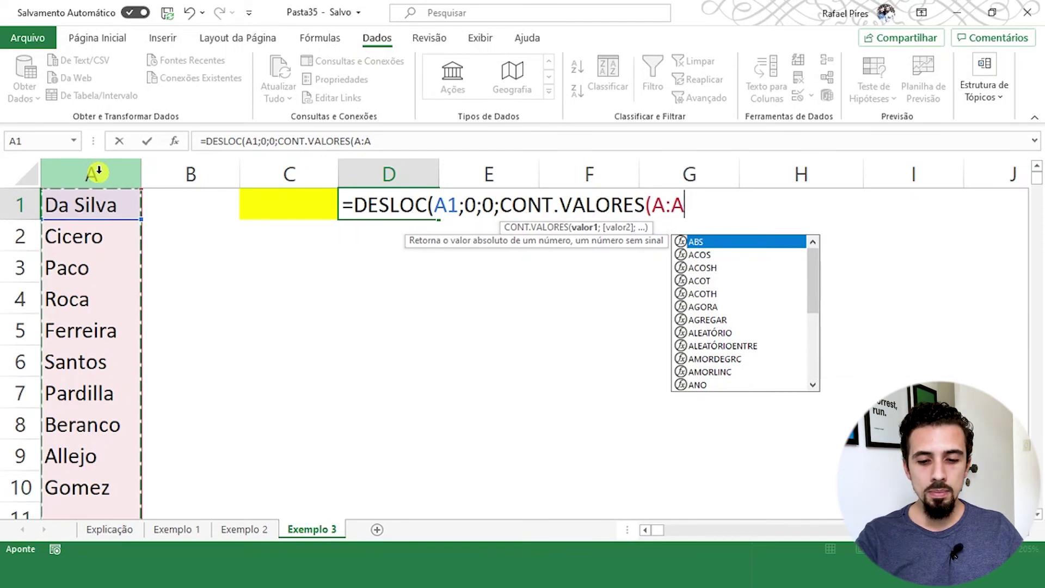
pyautogui.write(';')
pyautogui.press('BackSpace')
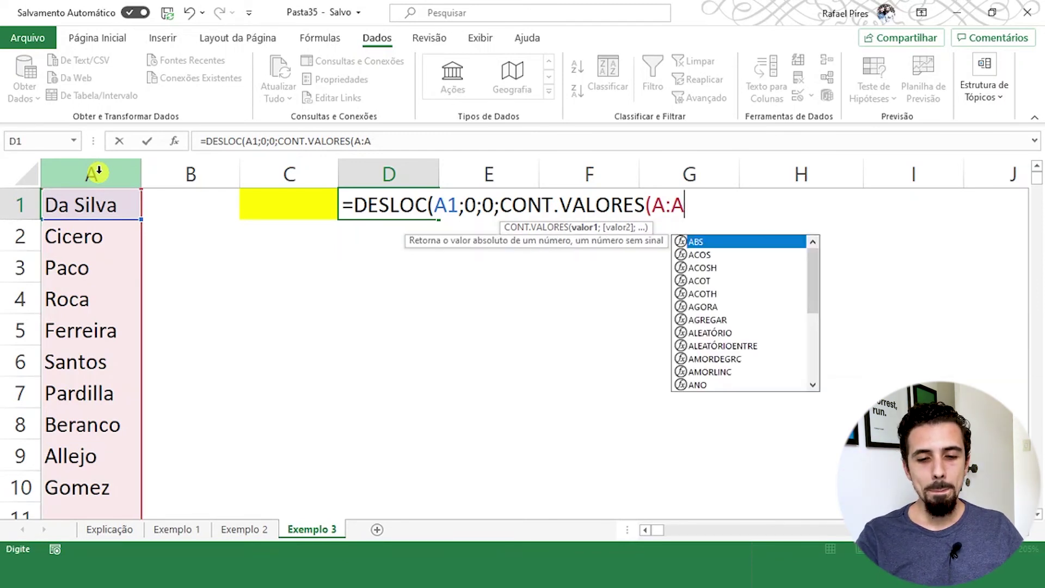
pyautogui.write(')')
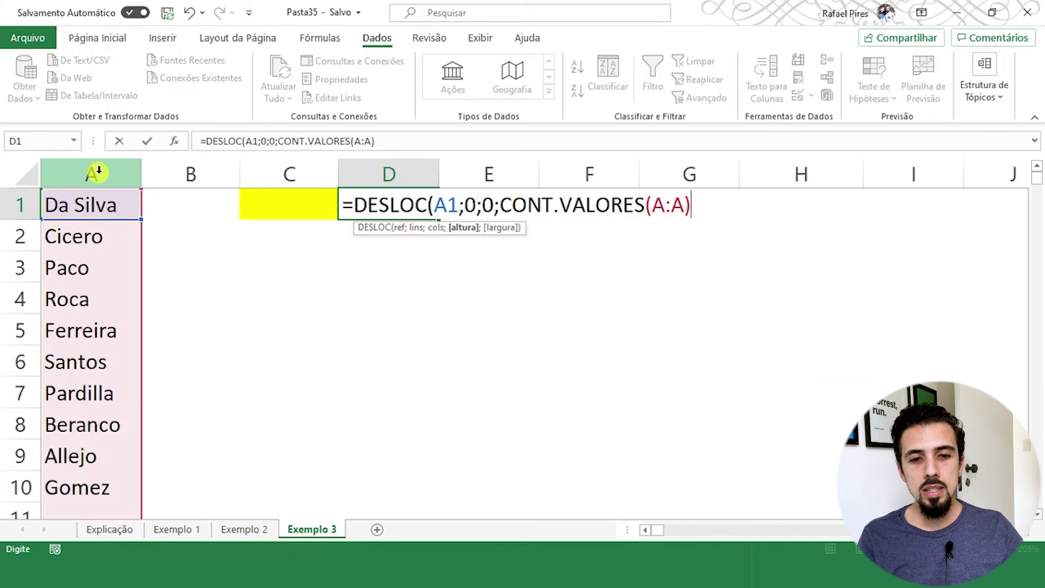
pyautogui.write(';')
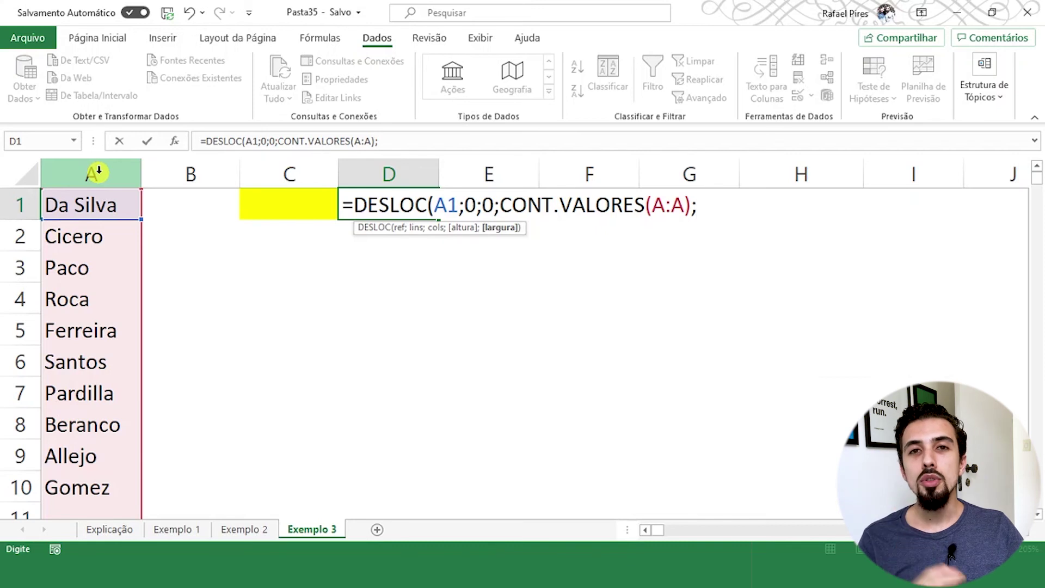
pyautogui.write('1)')
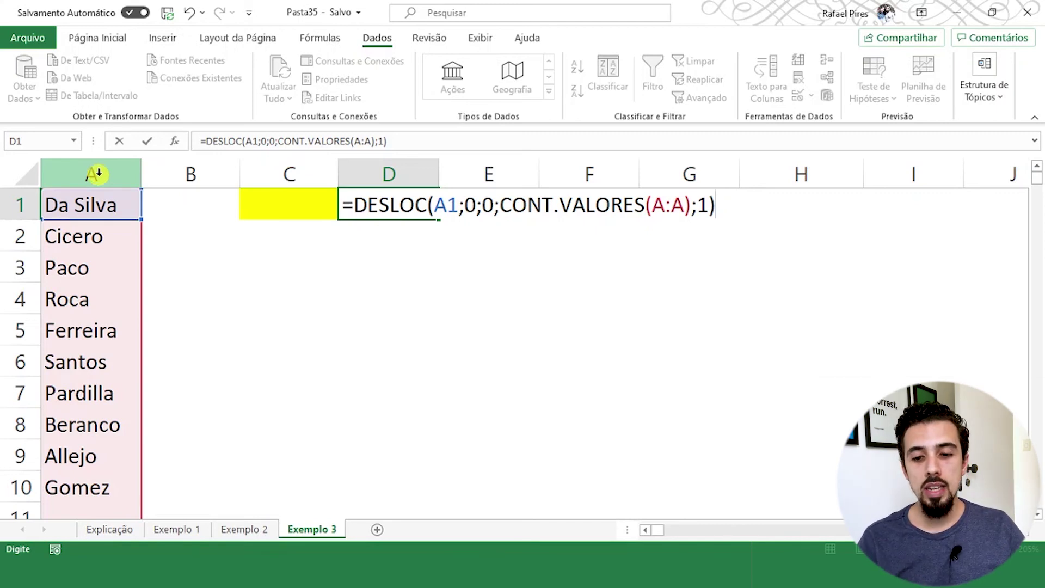
pyautogui.press('Return')
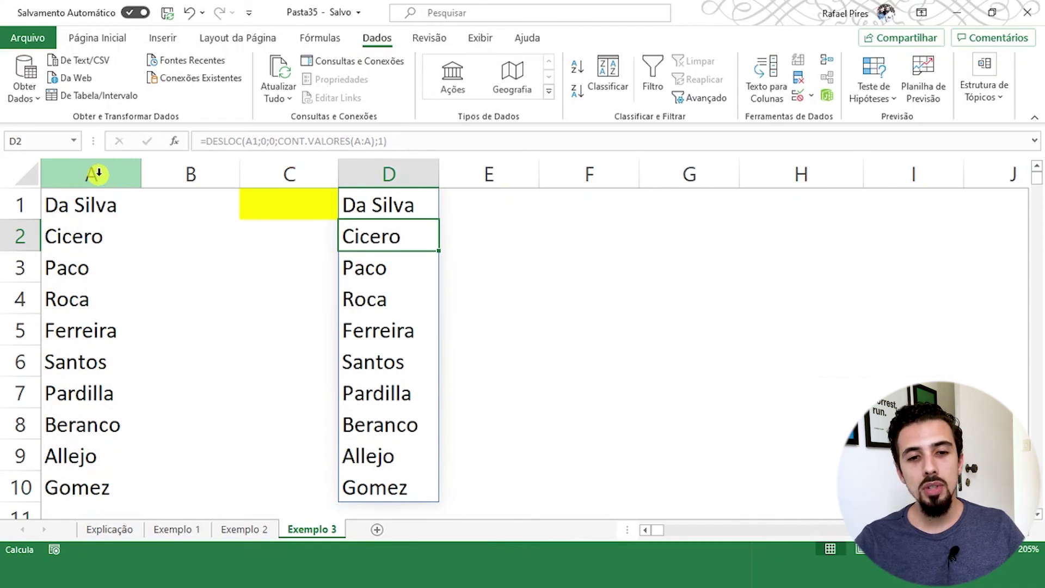
# Enter #Valor! in E1 as an example of the error older Excel versions return
pyautogui.click(478, 199)
pyautogui.write('#')
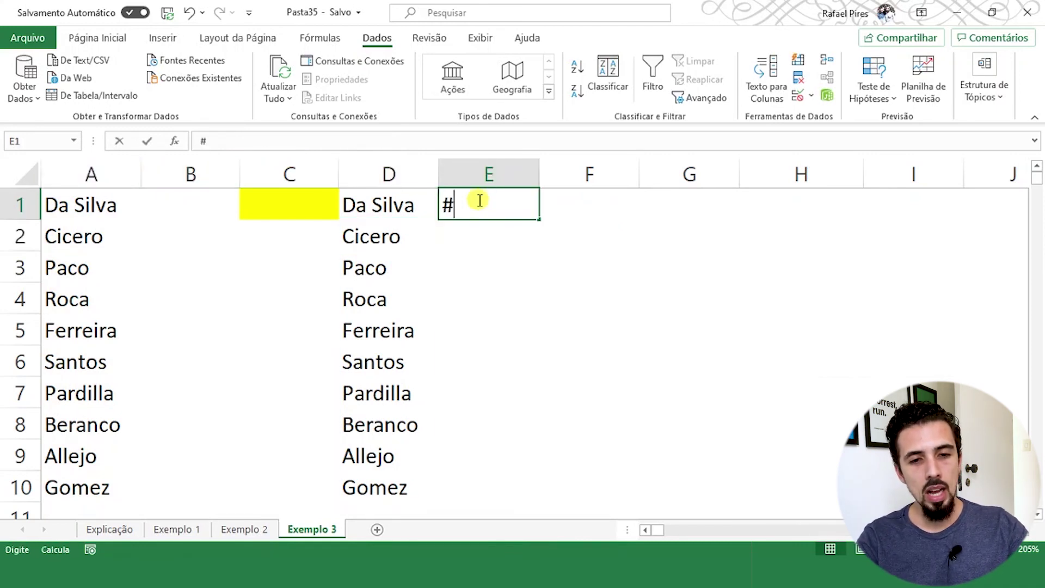
pyautogui.write('Valor!')
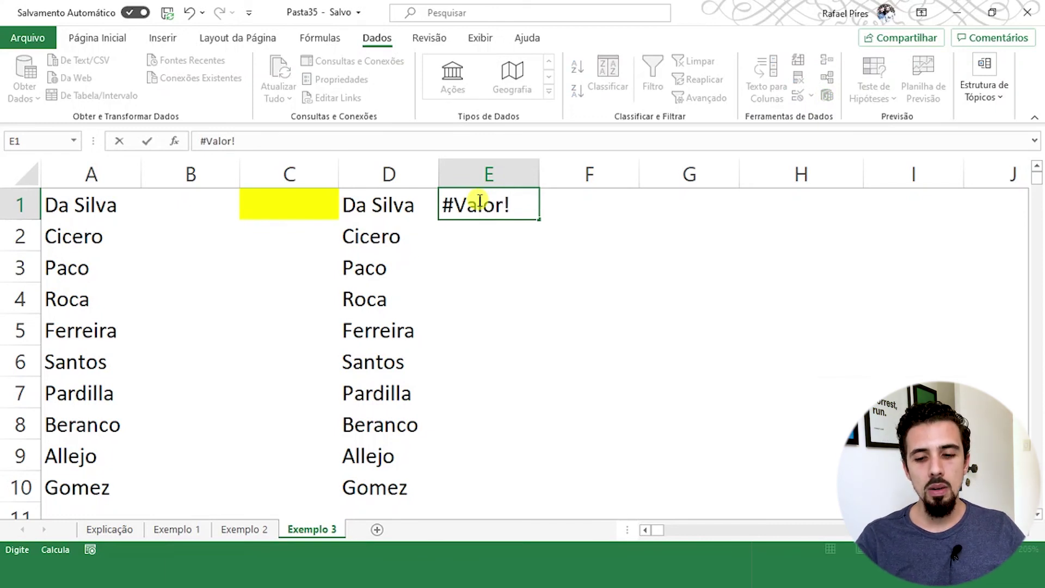
pyautogui.press('Return')
pyautogui.click(479, 201)
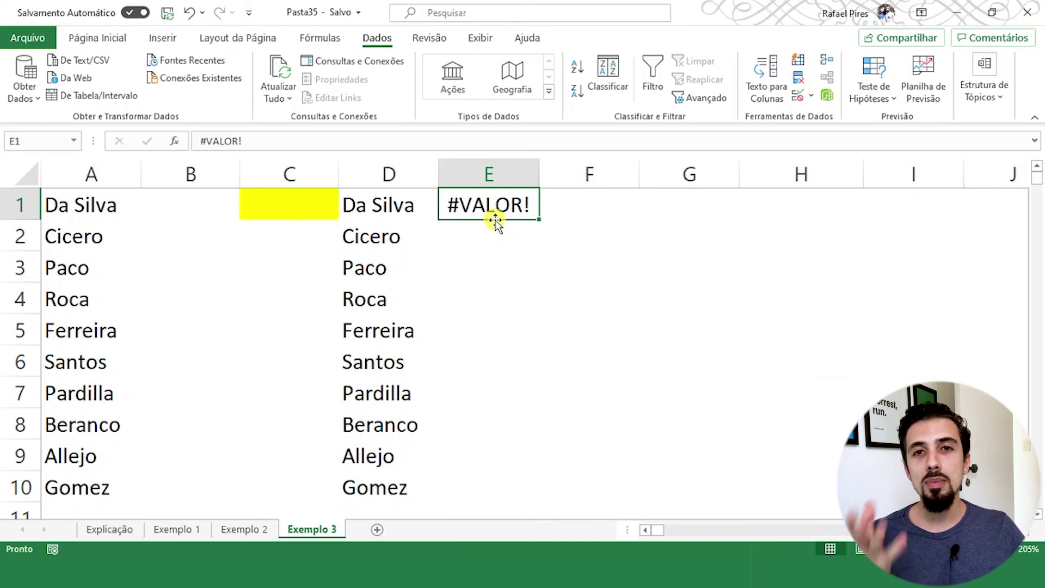
# Copy the full text of D1's DESLOC formula, leaving the cell's formula unedited
pyautogui.click(408, 204)
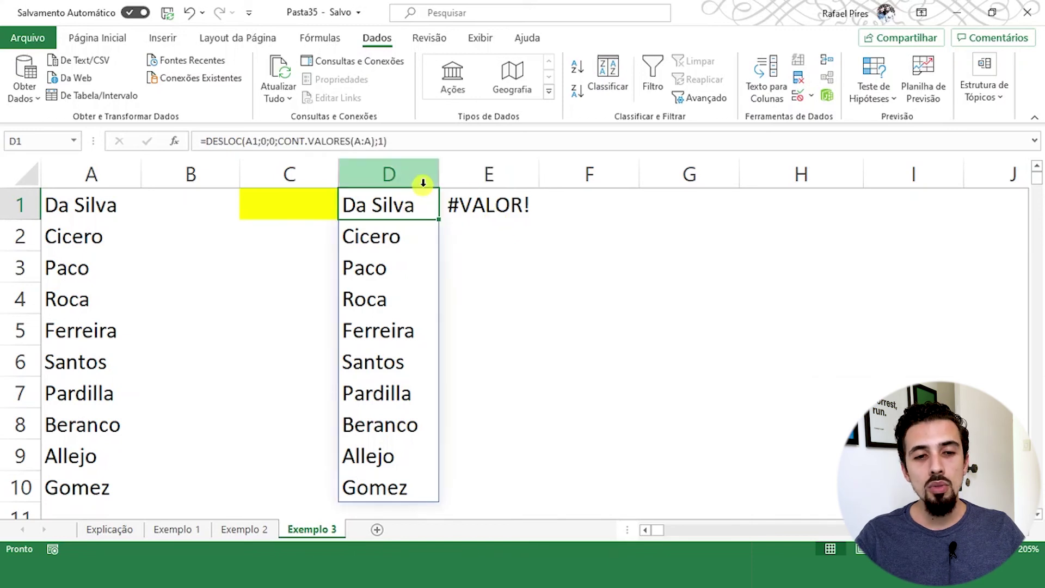
pyautogui.moveTo(443, 141); pyautogui.dragTo(66, 195)
pyautogui.hotkey('ctrl', 'c')
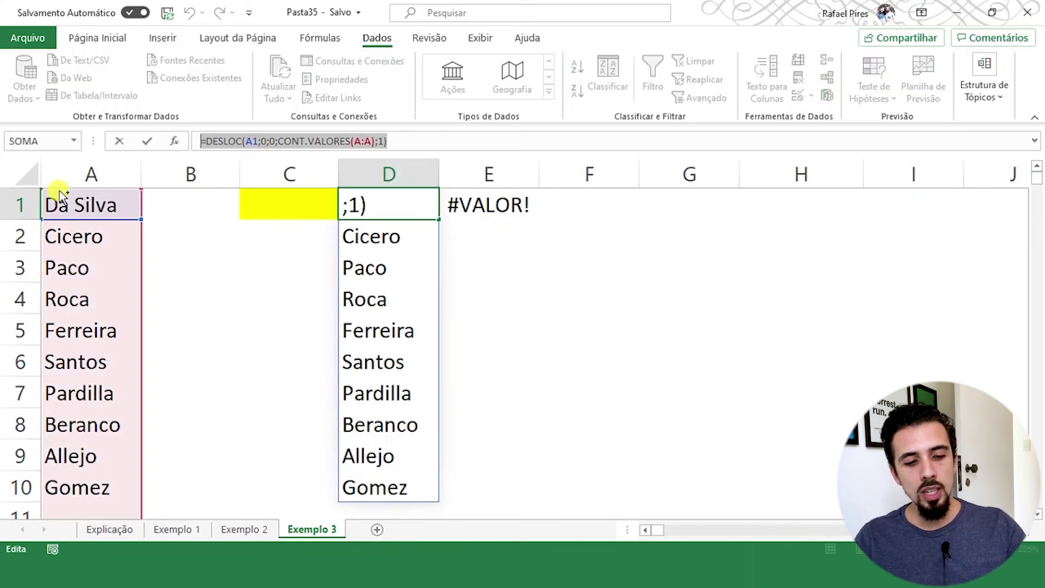
pyautogui.write('=')
pyautogui.click(559, 244)
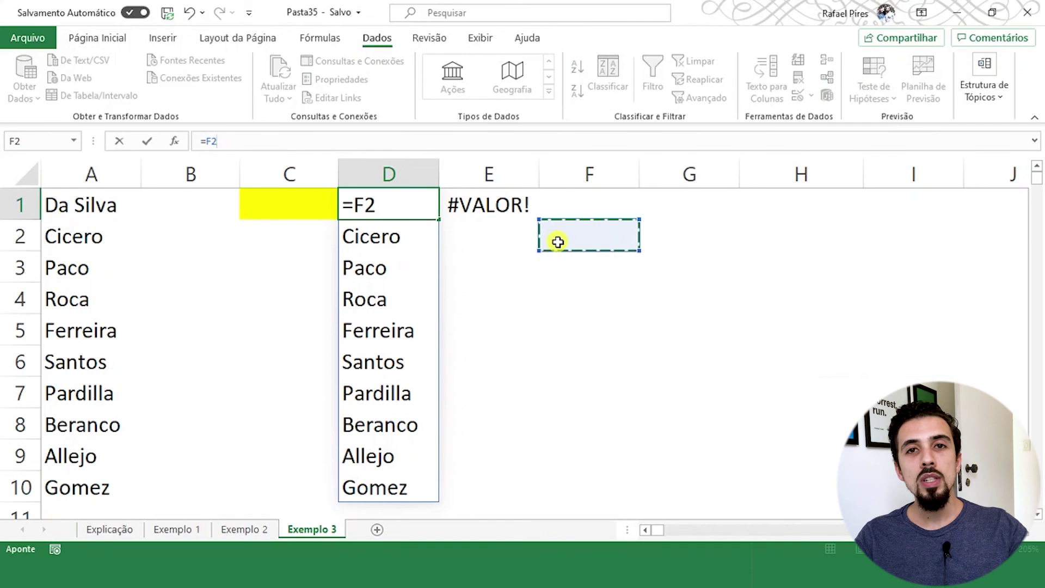
pyautogui.press('Escape')
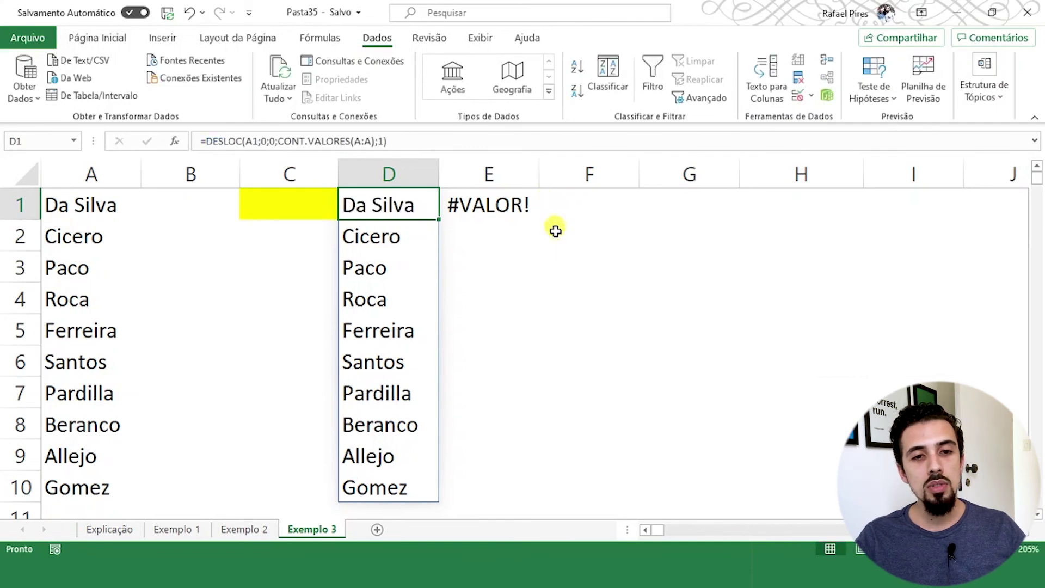
# Create the workbook-scoped name SeleçãoClassica, referring to the copied formula =DESLOC(A1;0;0;CONT.VALORES(A:A);1)
pyautogui.click(332, 38)
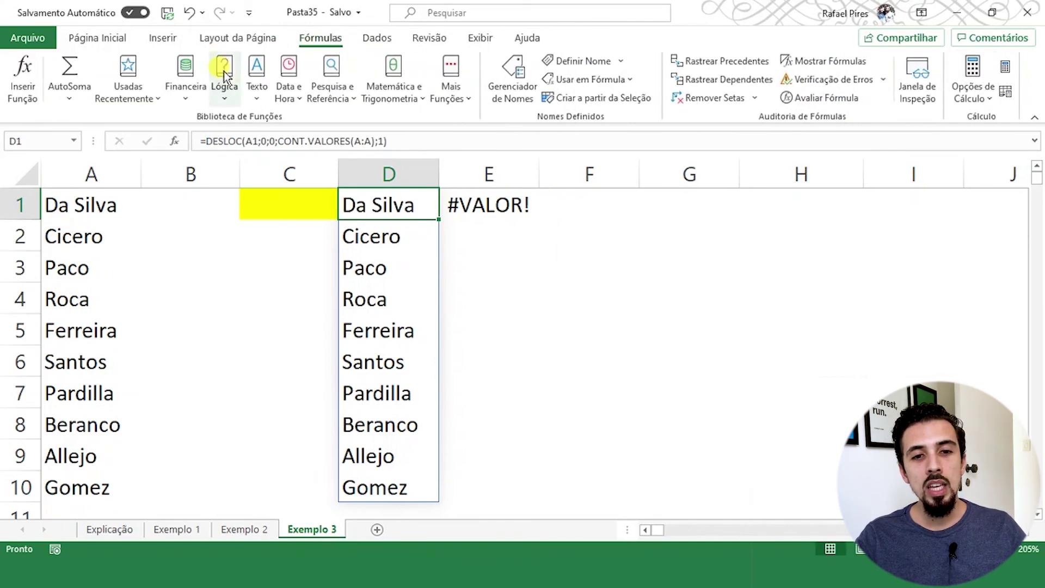
pyautogui.click(510, 93)
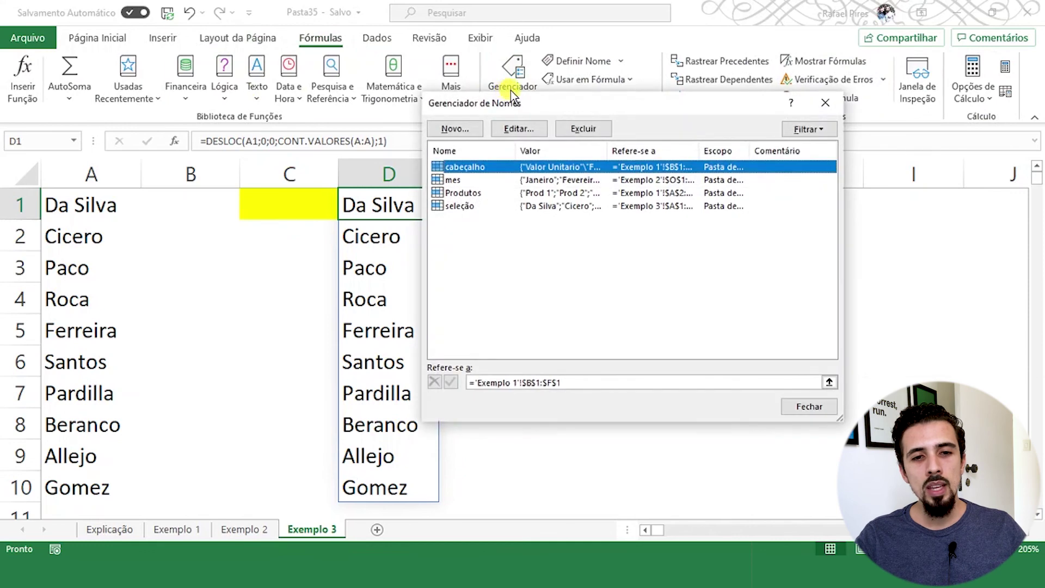
pyautogui.click(463, 130)
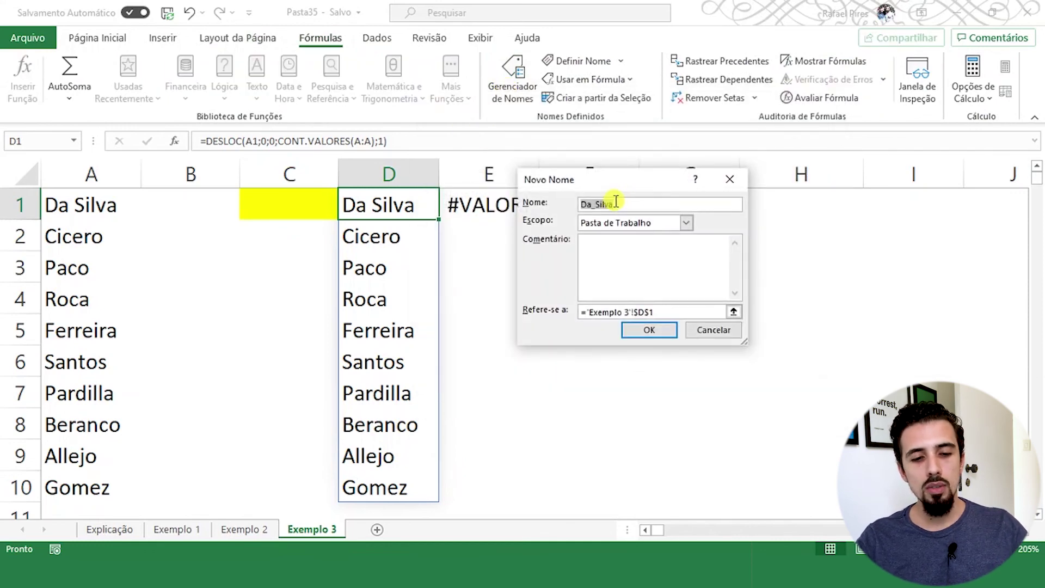
pyautogui.write('e')
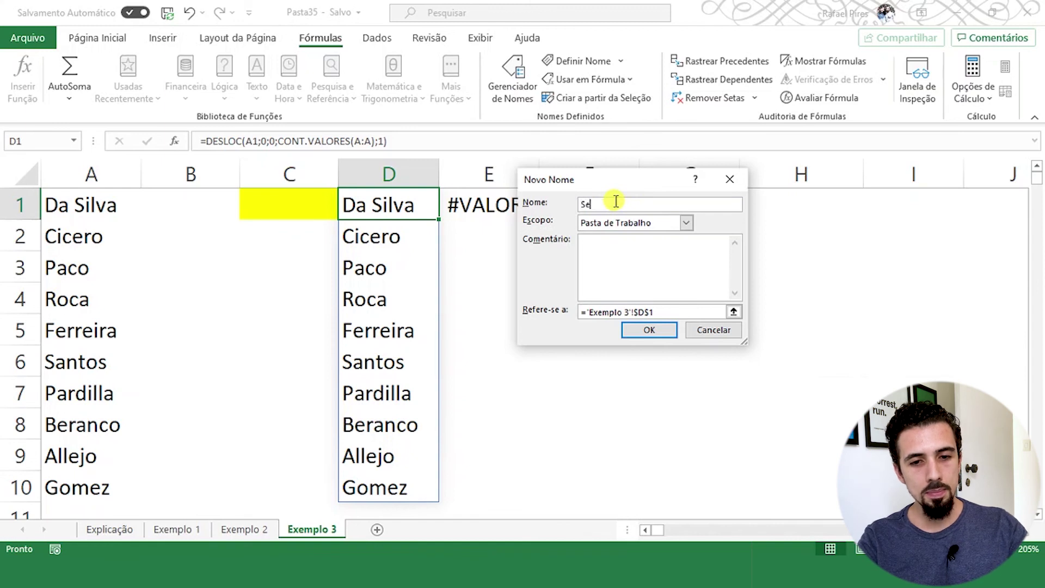
pyautogui.write('leção')
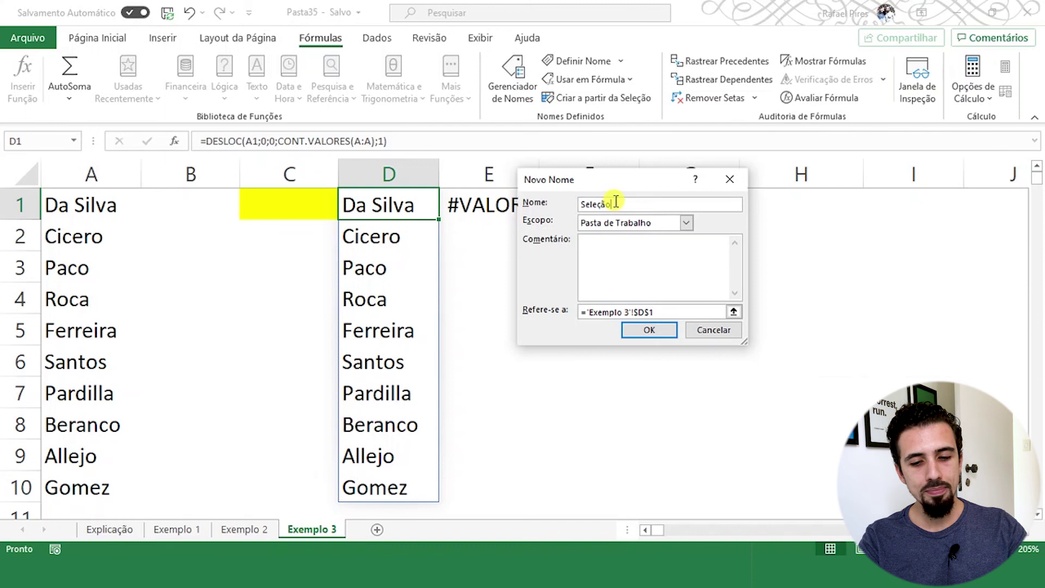
pyautogui.write('Classica')
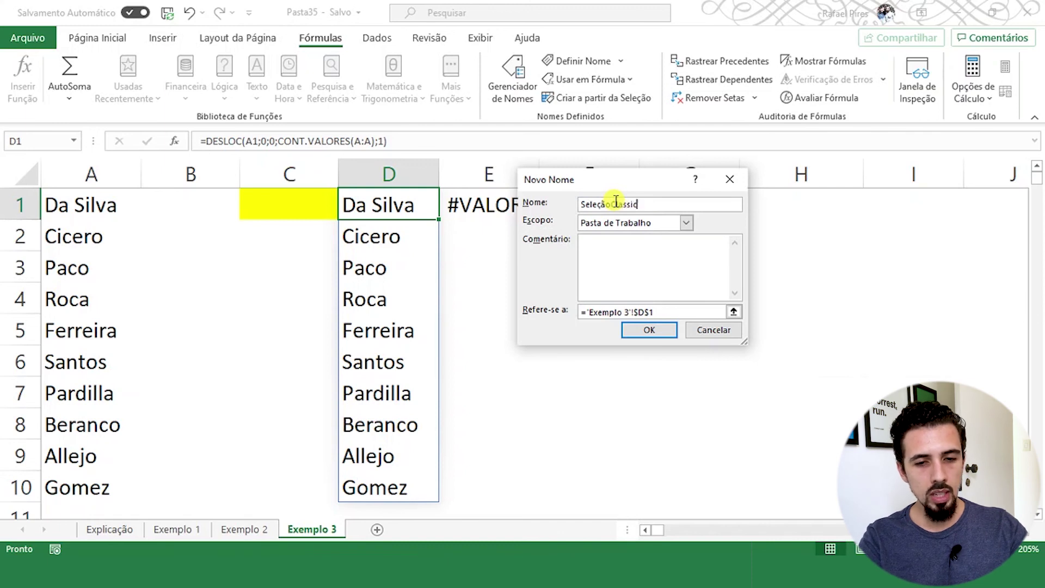
pyautogui.moveTo(661, 312); pyautogui.dragTo(545, 310)
pyautogui.press('BackSpace')
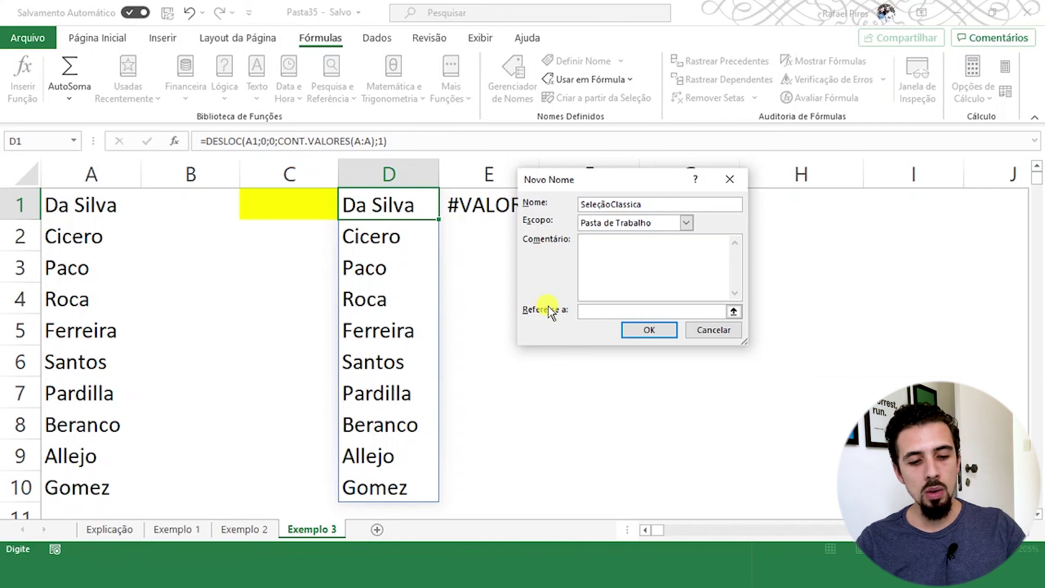
pyautogui.hotkey('ctrl', 'v')
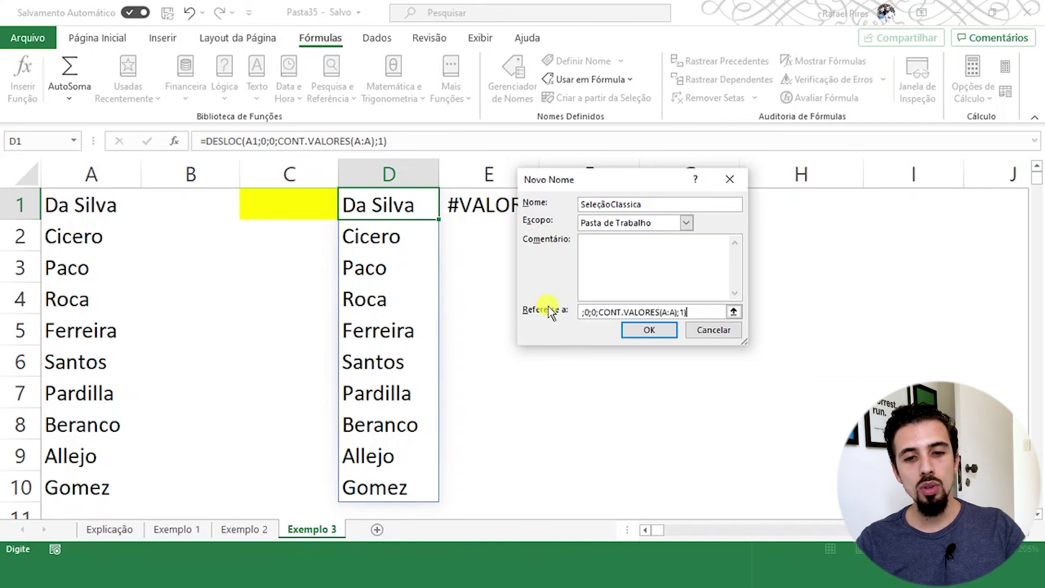
pyautogui.click(656, 332)
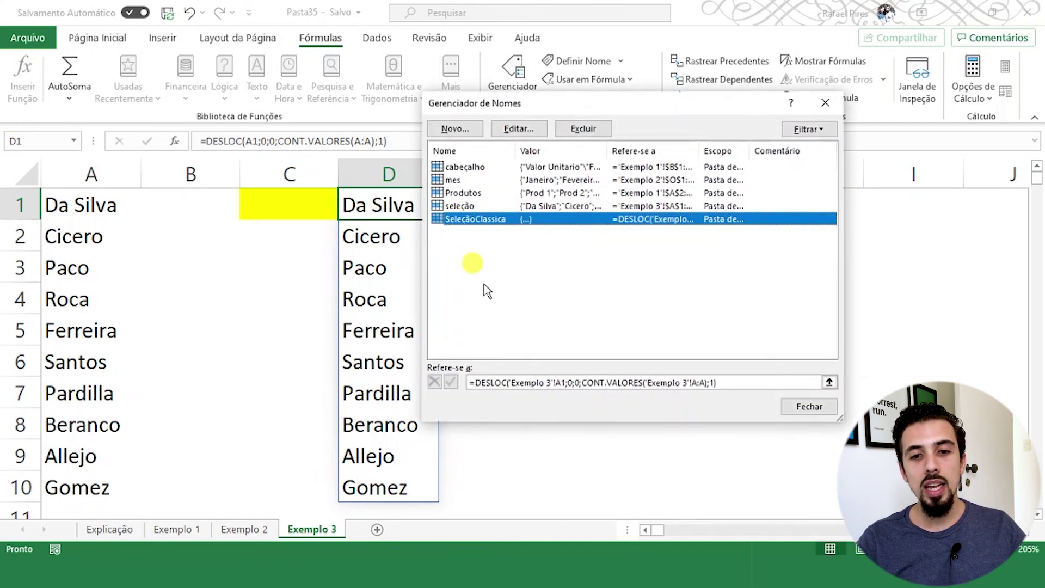
# Inspect the formula in the definition of the name SeleçãoClassica without changing it
pyautogui.click(544, 130)
pyautogui.click(642, 312)
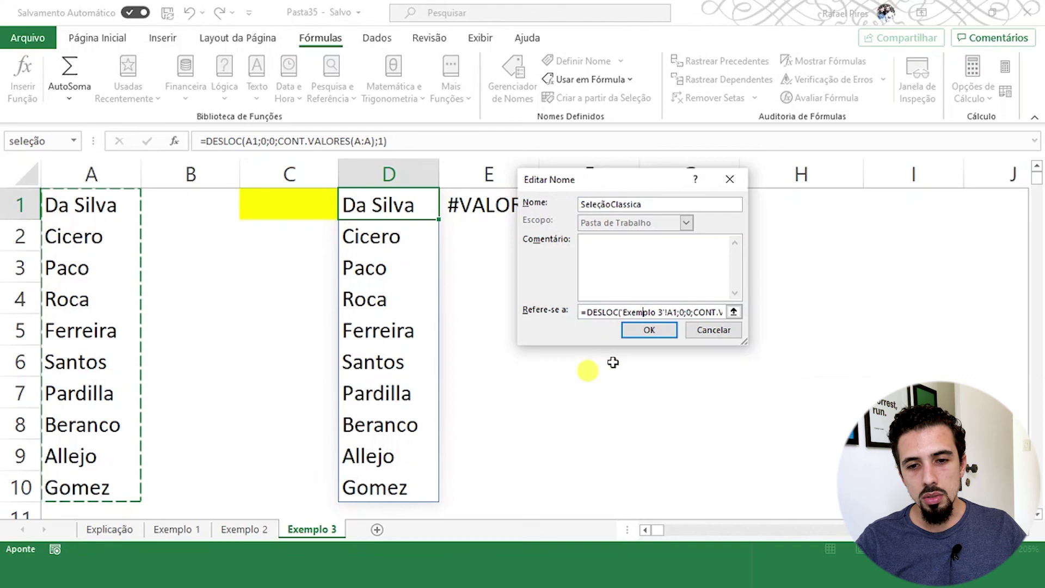
pyautogui.click(702, 330)
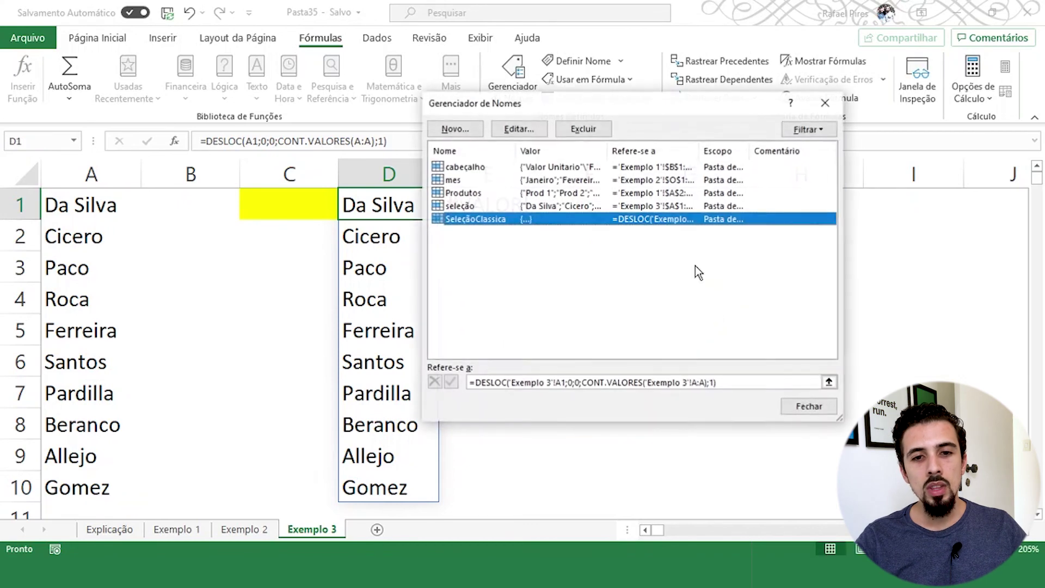
# Apply list validation to cell C1 with the defined name =SeleçãoClassica as its source, and check the resulting drop-down
pyautogui.click(809, 406)
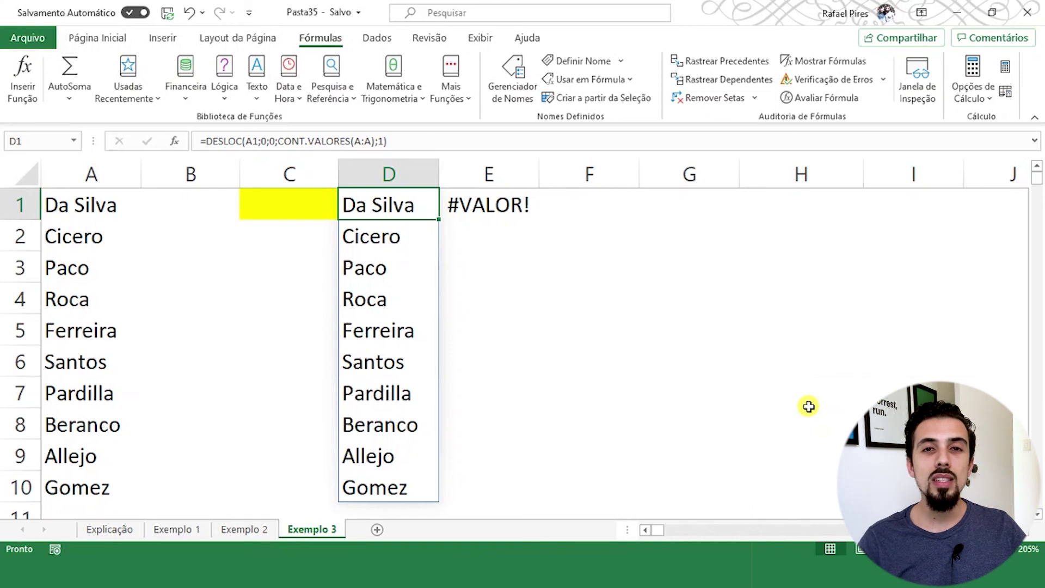
pyautogui.click(377, 39)
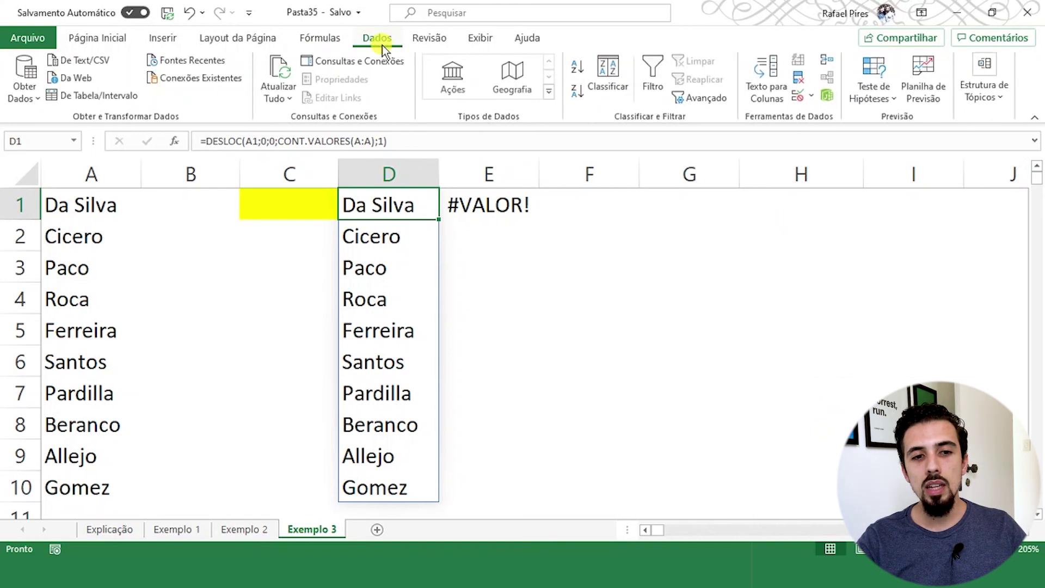
pyautogui.click(301, 198)
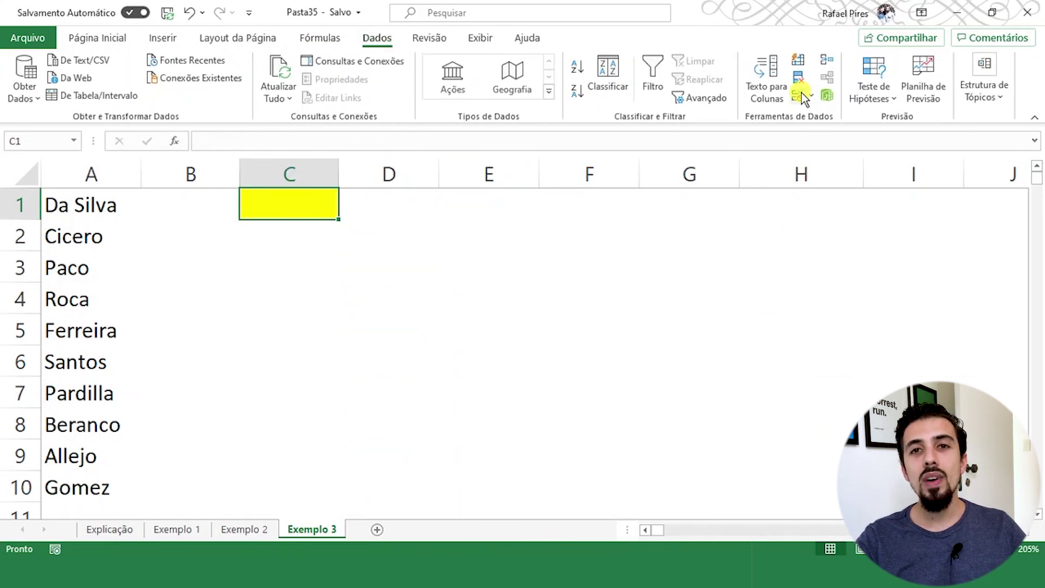
pyautogui.click(801, 96)
pyautogui.click(548, 224)
pyautogui.click(530, 268)
pyautogui.click(534, 287)
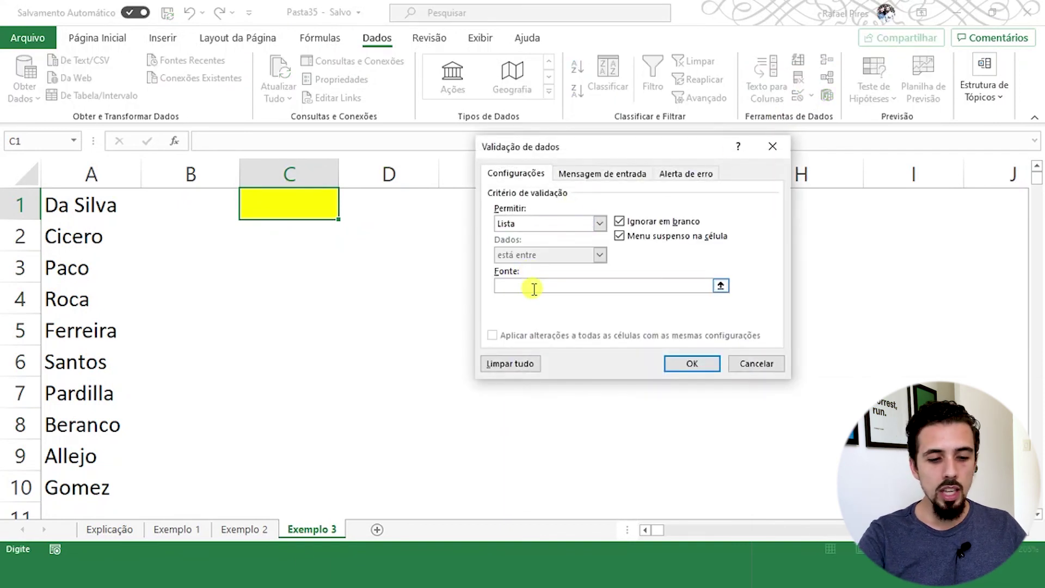
pyautogui.write('=')
pyautogui.press('F3')
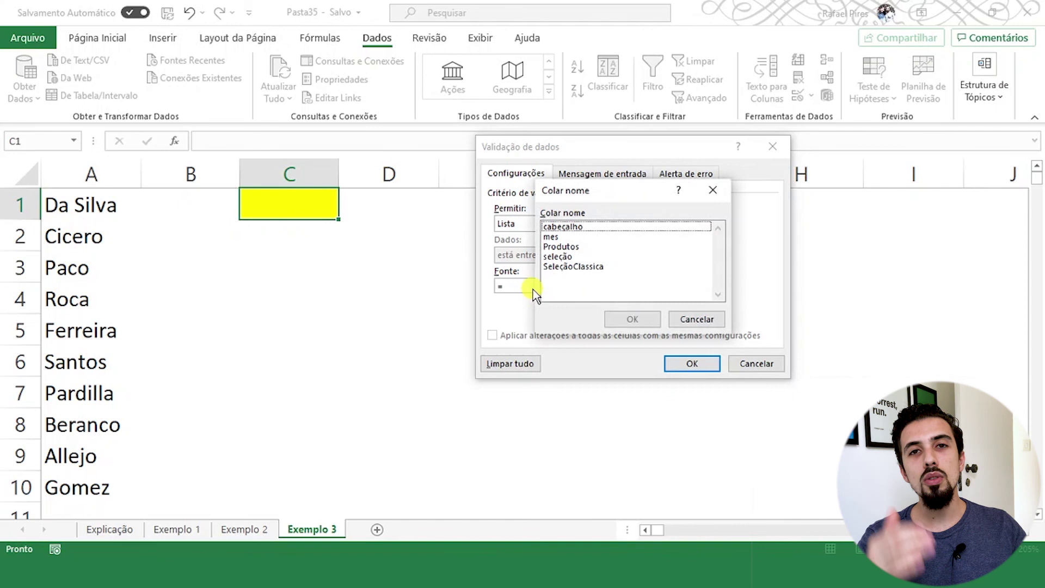
pyautogui.click(571, 266)
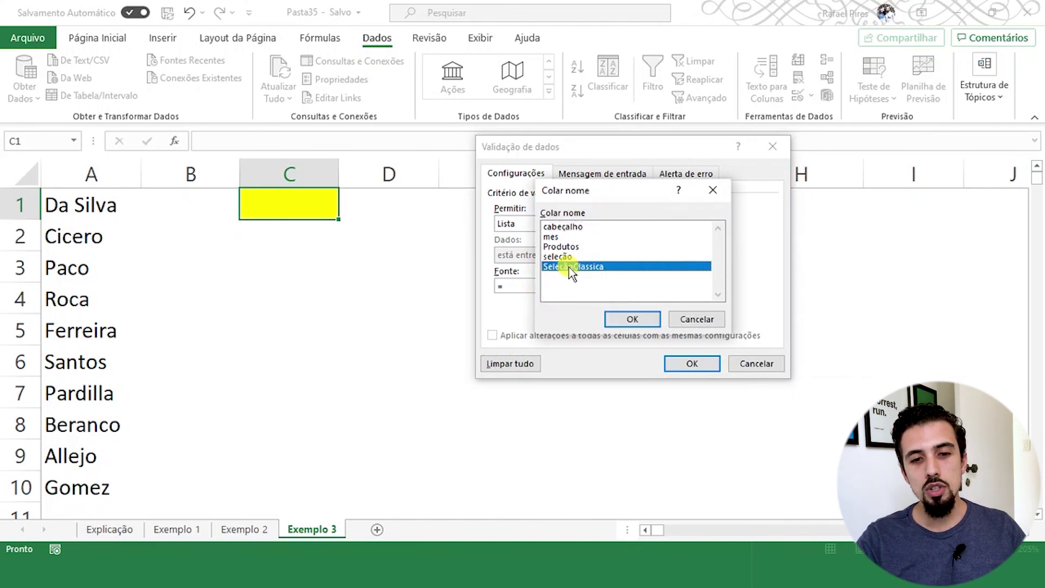
pyautogui.click(612, 319)
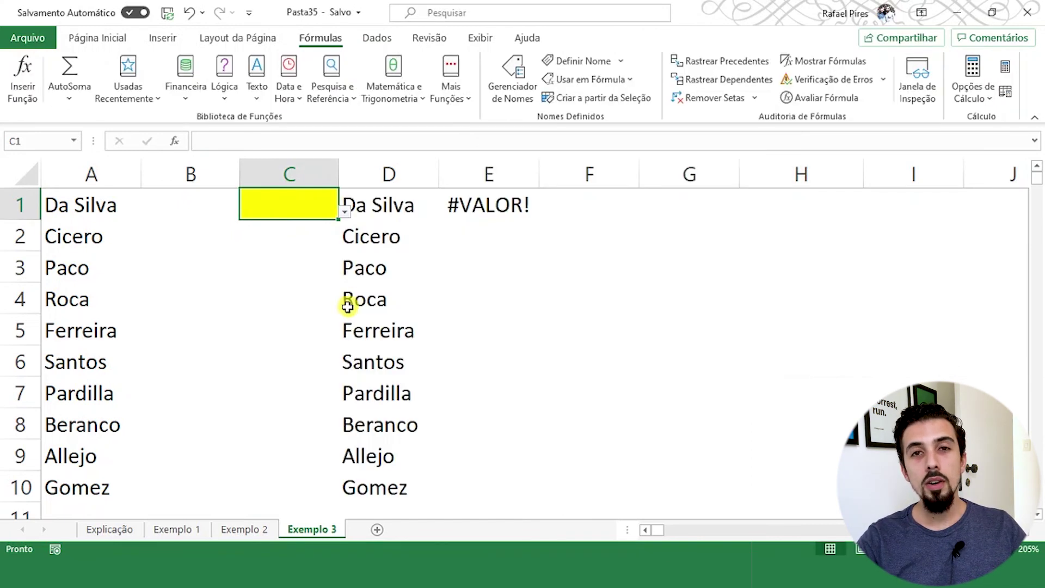
pyautogui.click(344, 214)
pyautogui.moveTo(338, 261)
pyautogui.mouseDown()
pyautogui.moveTo(338, 357)
pyautogui.moveTo(347, 270)
pyautogui.mouseUp()
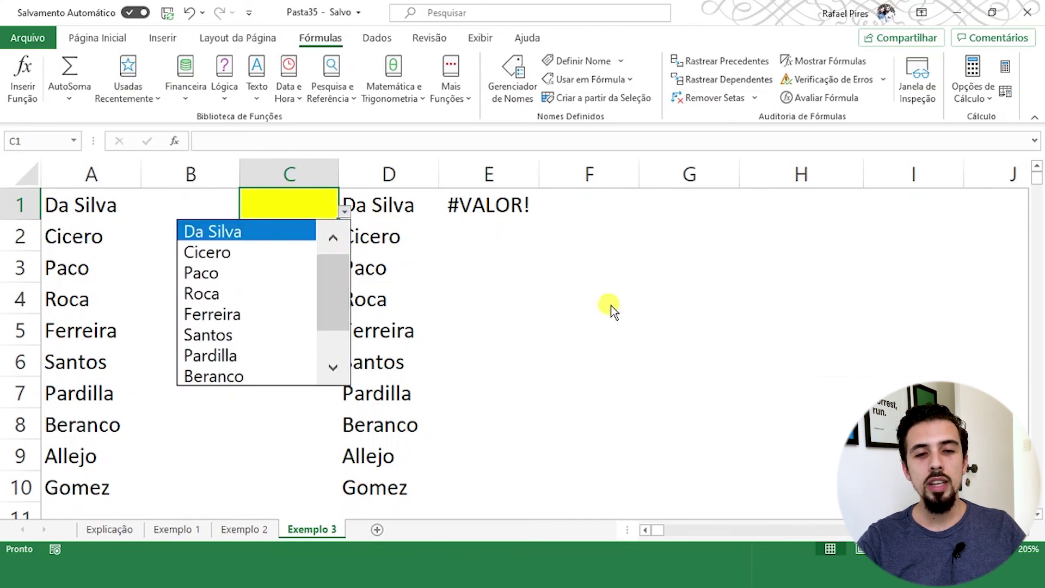
pyautogui.press('Escape')
# Clear the spilled formula and error example from D1:E10, and review C1's drop-down through its last entry
pyautogui.moveTo(408, 215); pyautogui.dragTo(514, 477)
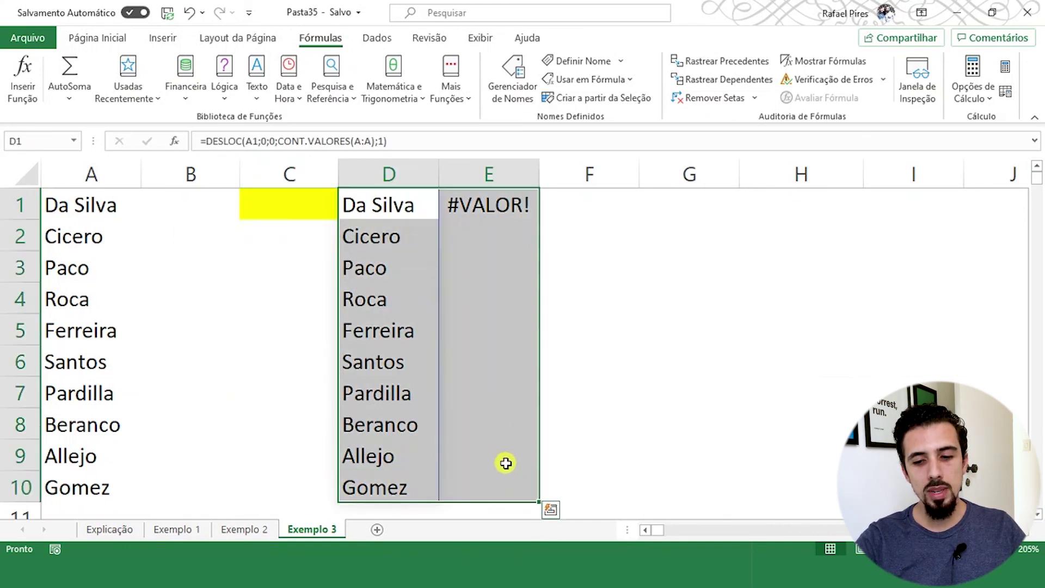
pyautogui.press('Delete')
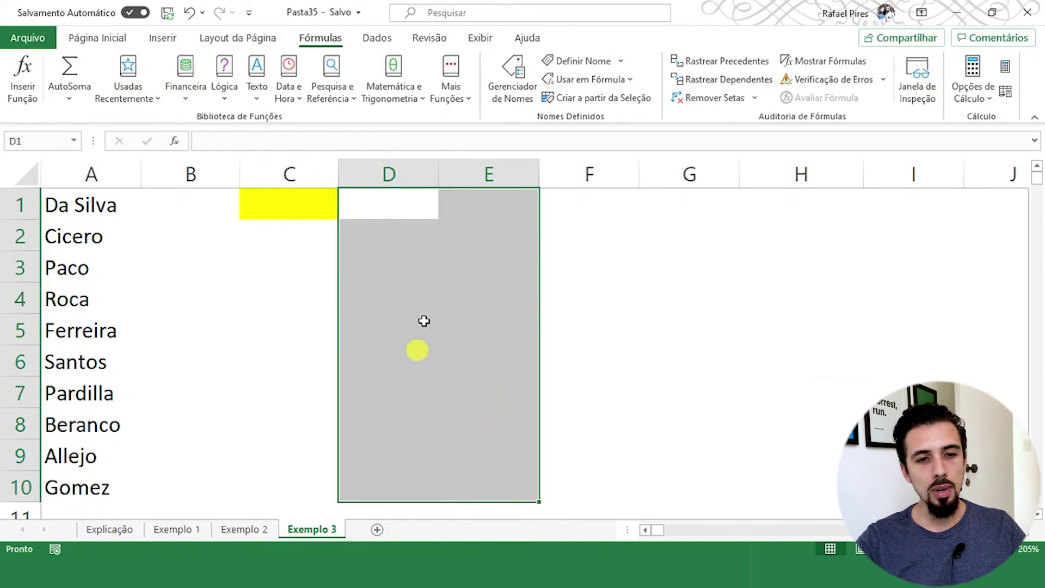
pyautogui.click(375, 299)
pyautogui.click(331, 206)
pyautogui.click(346, 212)
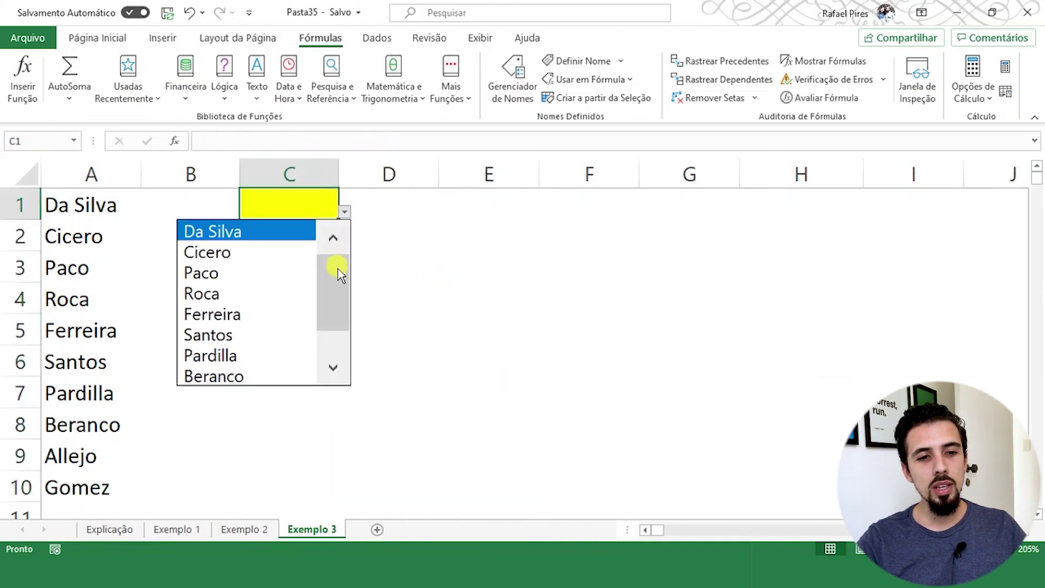
pyautogui.moveTo(338, 269); pyautogui.dragTo(331, 354)
pyautogui.moveTo(326, 292); pyautogui.dragTo(334, 334)
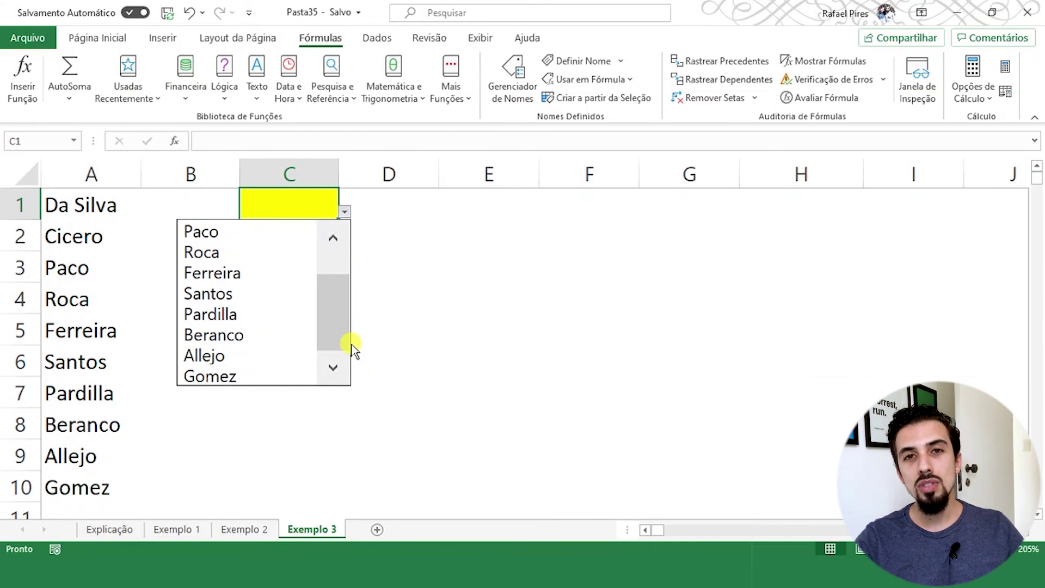
pyautogui.press('Escape')
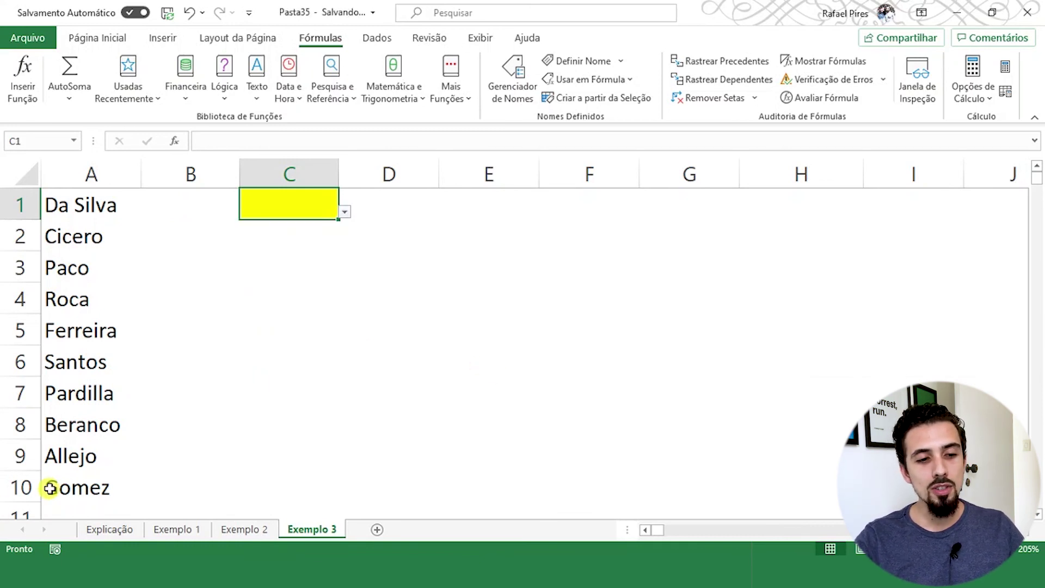
# Clear the last entry in A10 and check the end of C1's drop-down list
pyautogui.click(50, 488)
pyautogui.press('Delete')
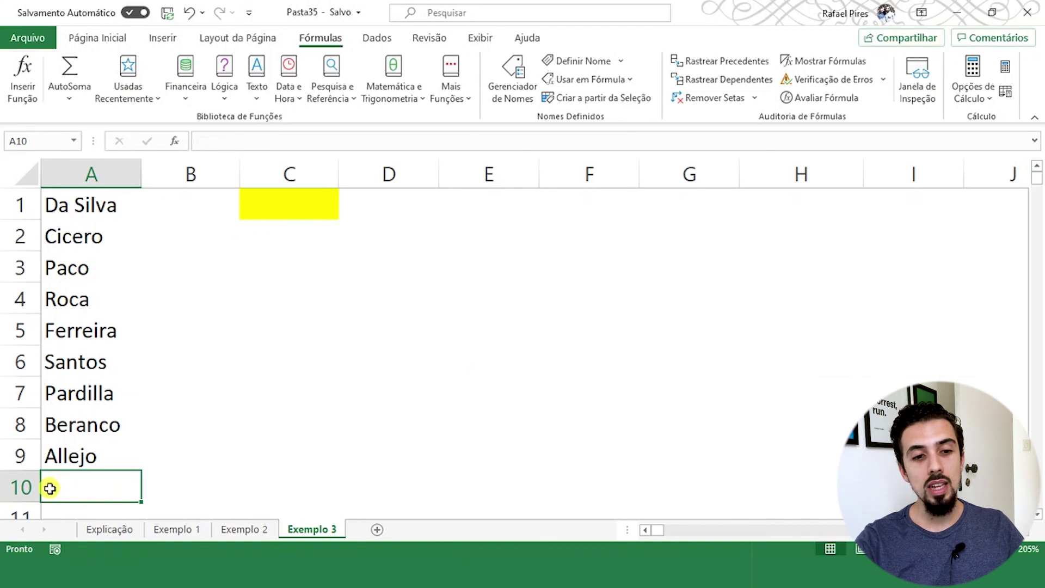
pyautogui.click(292, 213)
pyautogui.click(344, 211)
pyautogui.moveTo(332, 301); pyautogui.dragTo(333, 327)
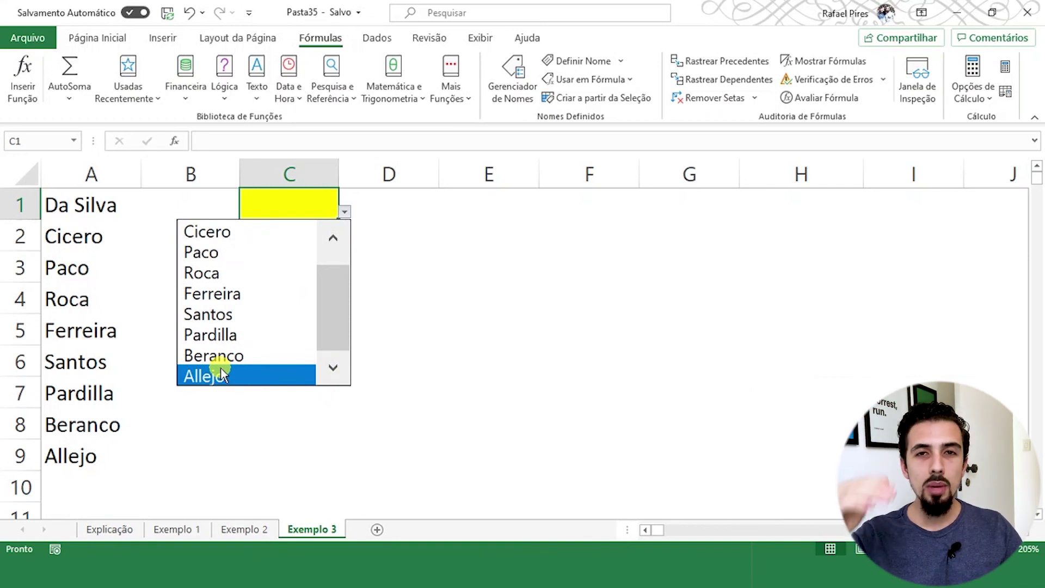
pyautogui.click(210, 420)
# Restore the removed entry in A10 and fill it down through A12
pyautogui.click(89, 478)
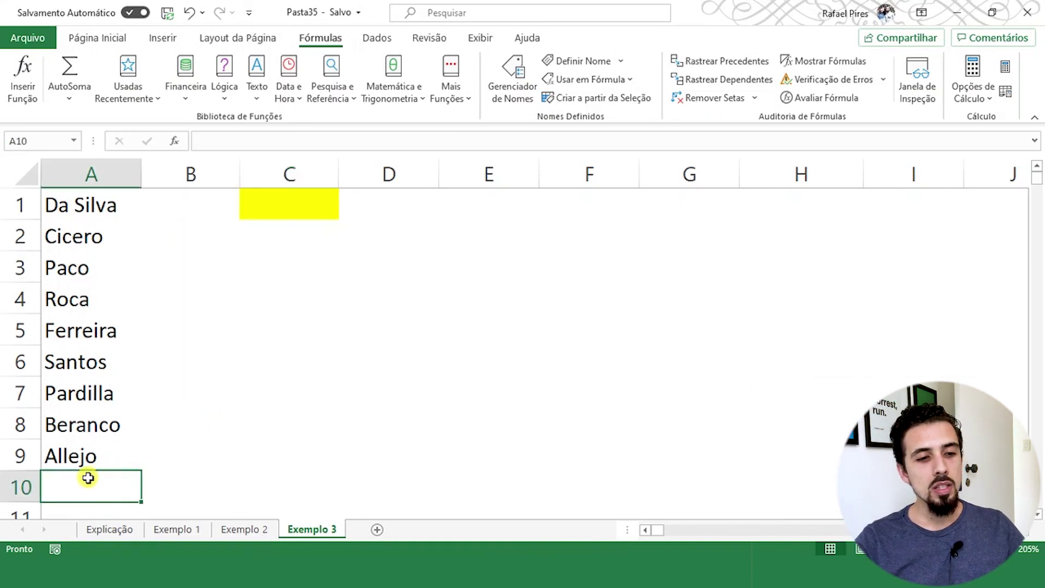
pyautogui.write('Gomez')
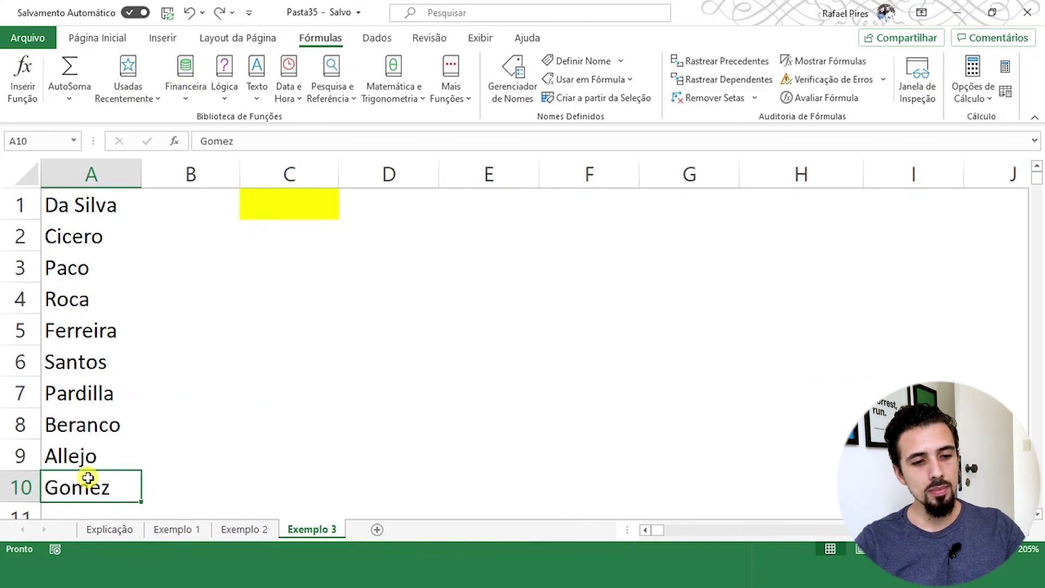
pyautogui.scroll(-3, 109, 456)
pyautogui.click(140, 413)
pyautogui.click(133, 399)
pyautogui.moveTo(143, 410); pyautogui.dragTo(138, 463)
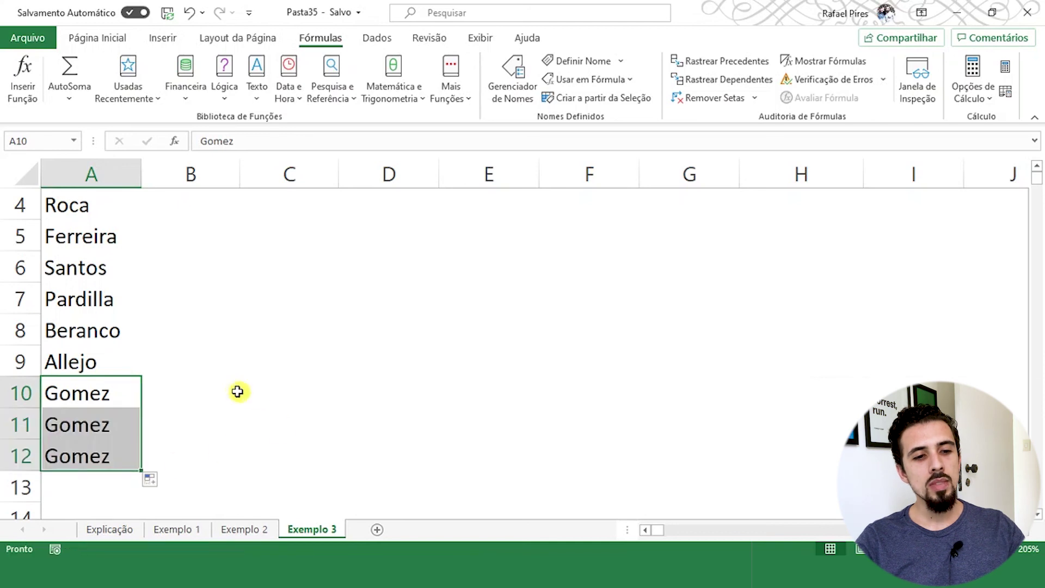
# Examine the end of C1's drop-down list for the entries added in A11 and A12
pyautogui.scroll(3, 237, 392)
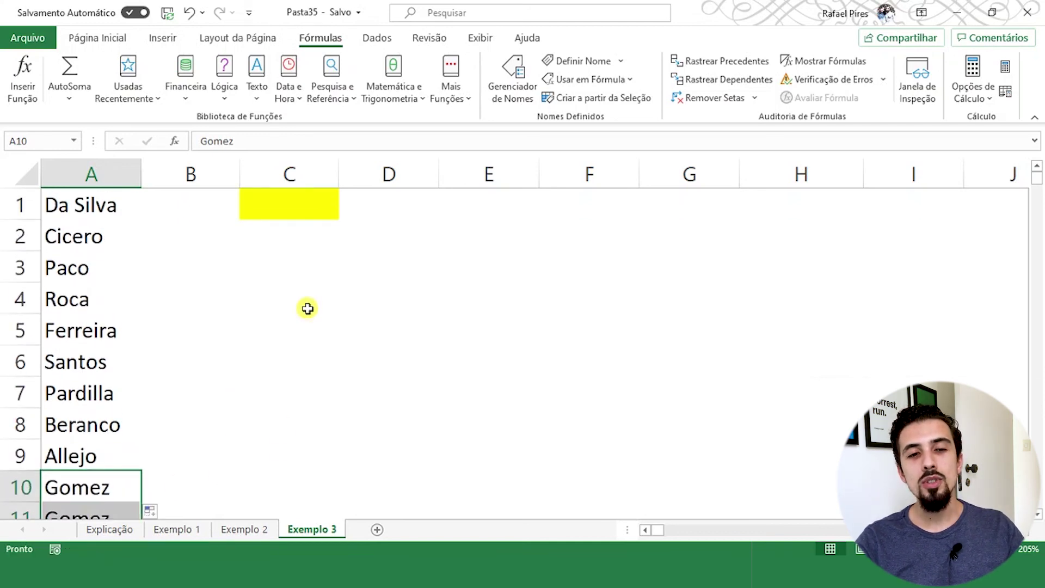
pyautogui.click(319, 202)
pyautogui.click(344, 211)
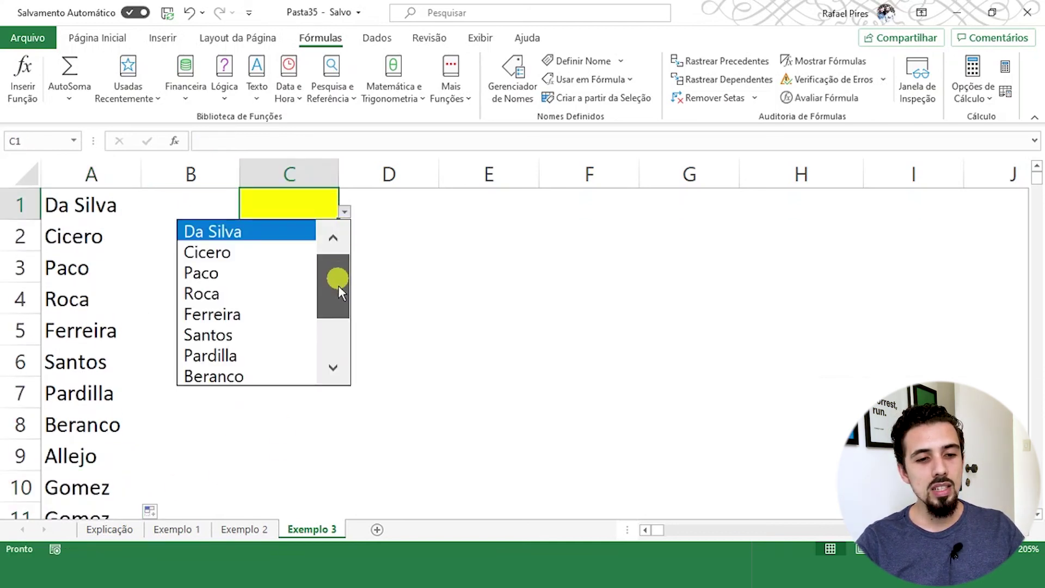
pyautogui.moveTo(336, 273); pyautogui.dragTo(334, 334)
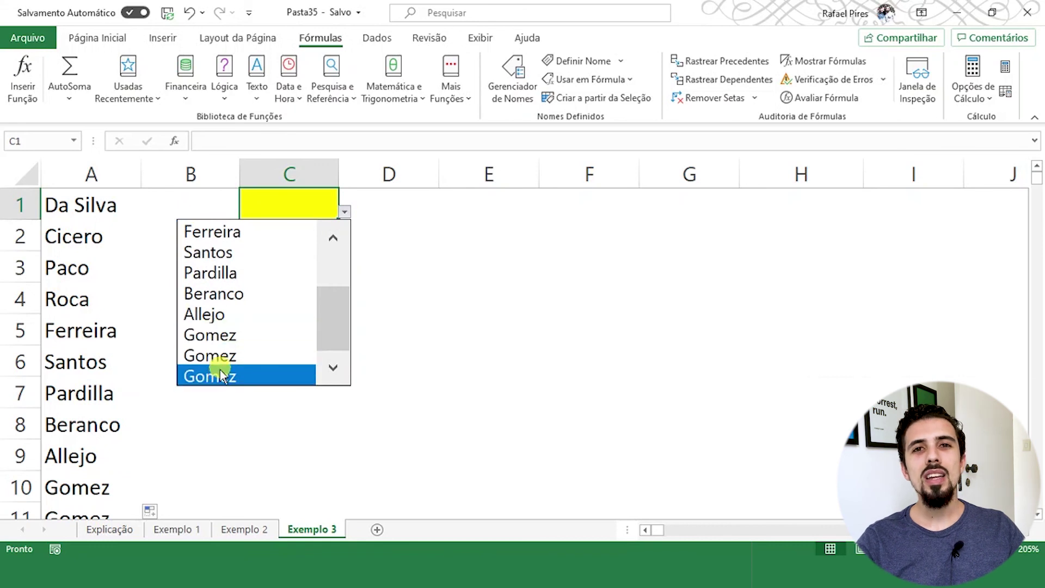
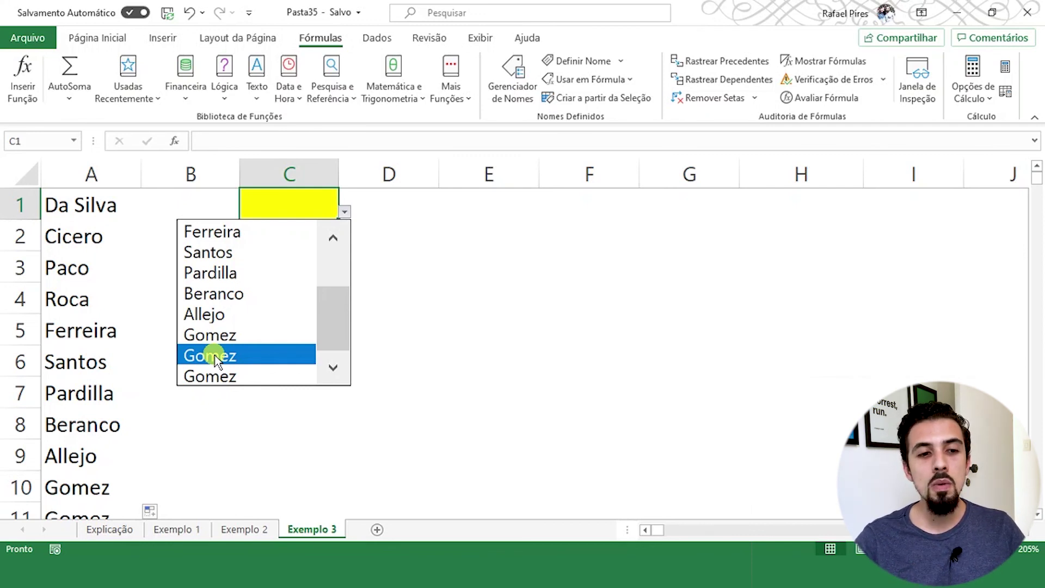
pyautogui.click(147, 321)
# Clear the entry in A3 and examine how C1's drop-down list handles a blank inside column A
pyautogui.click(81, 288)
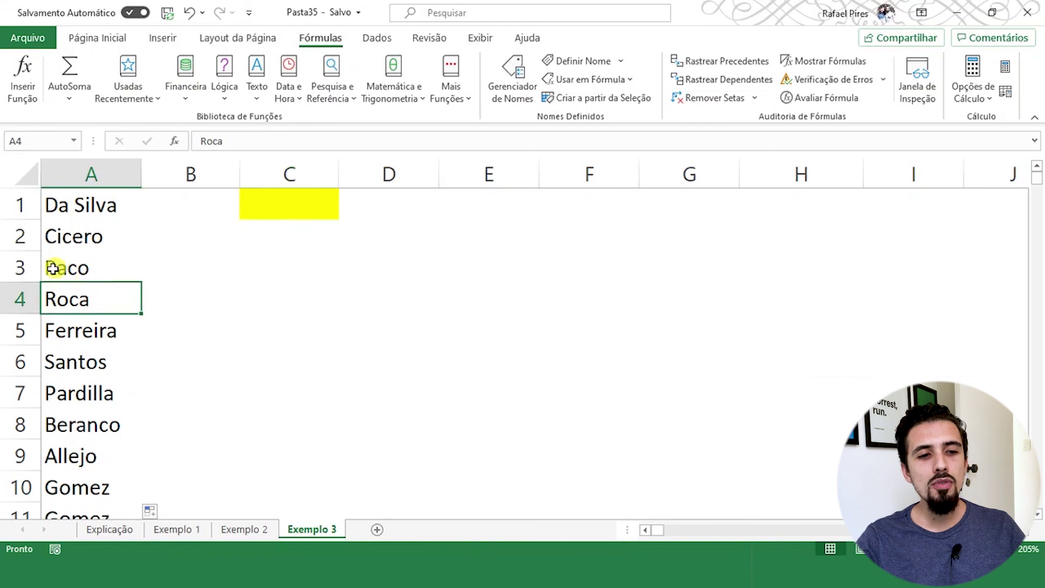
pyautogui.click(77, 270)
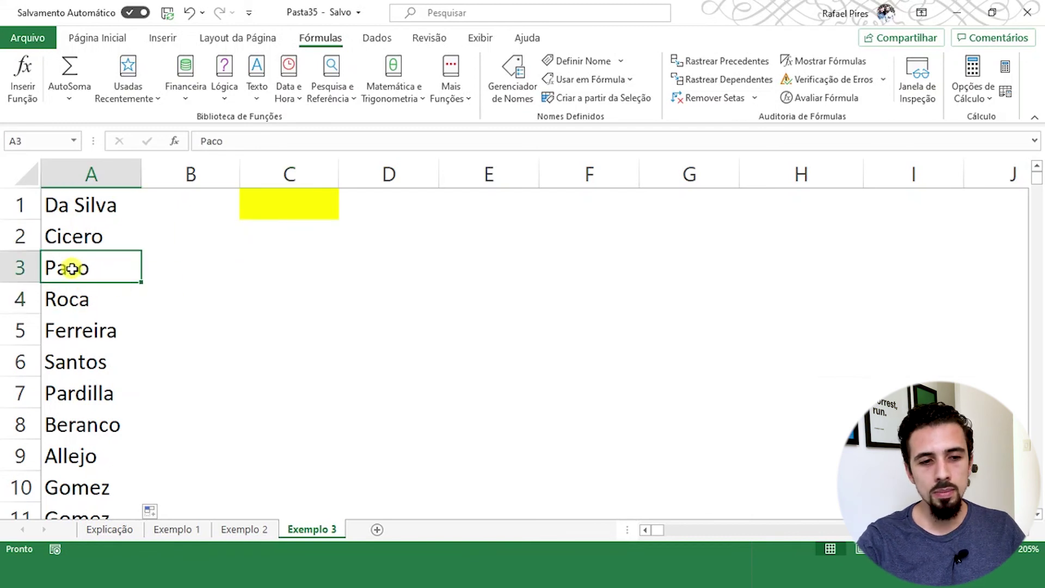
pyautogui.press('Delete')
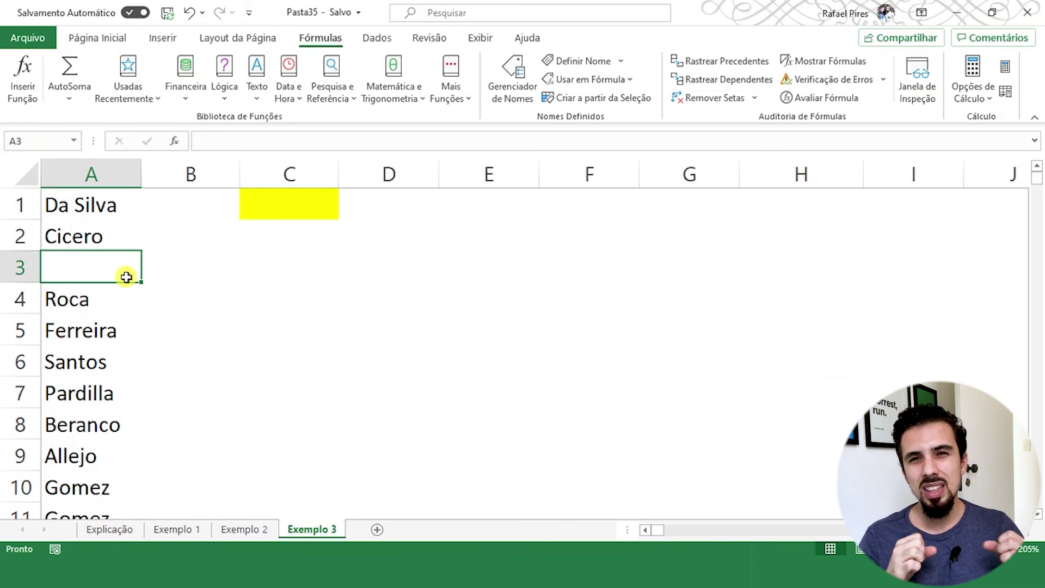
pyautogui.scroll(-3, 127, 276)
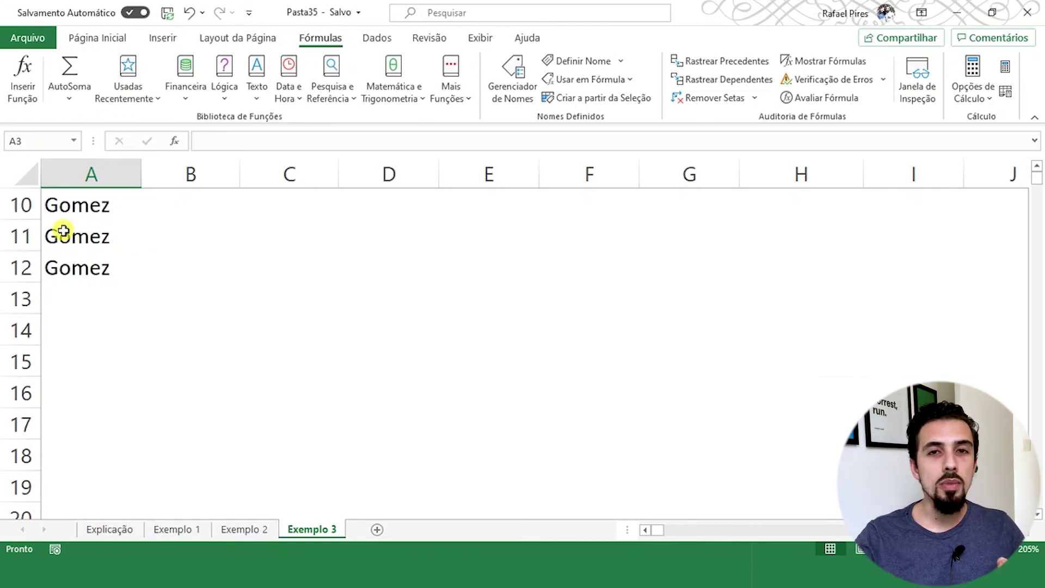
pyautogui.scroll(3, 63, 230)
pyautogui.click(295, 203)
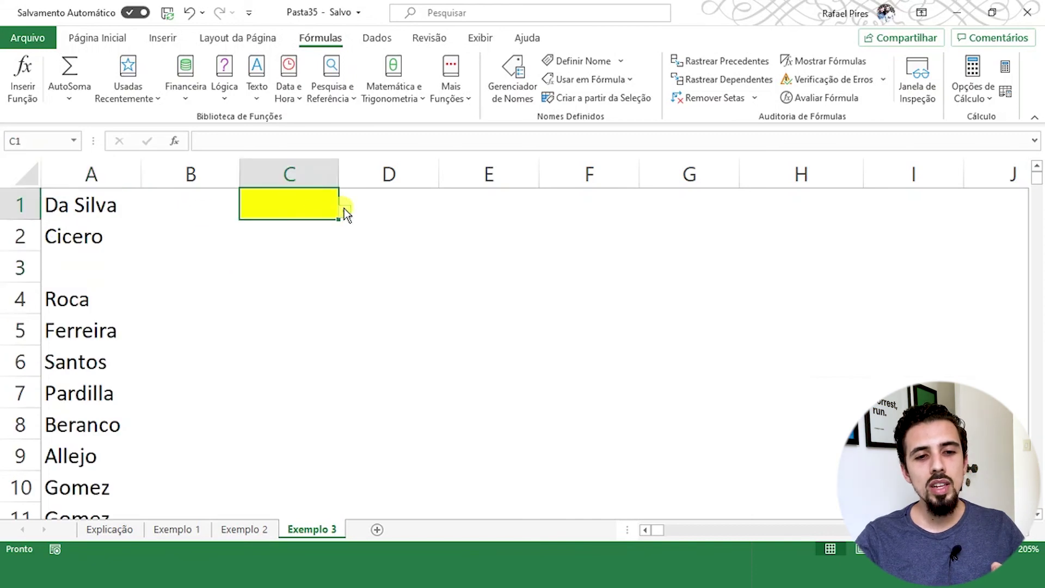
pyautogui.click(346, 213)
pyautogui.scroll(1, 295, 270)
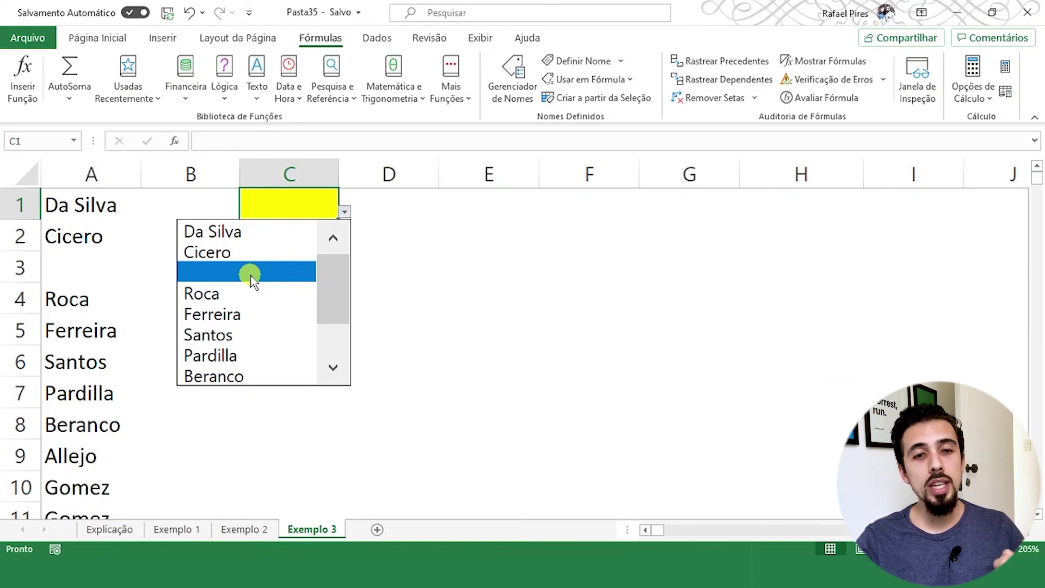
pyautogui.moveTo(344, 270); pyautogui.dragTo(338, 346)
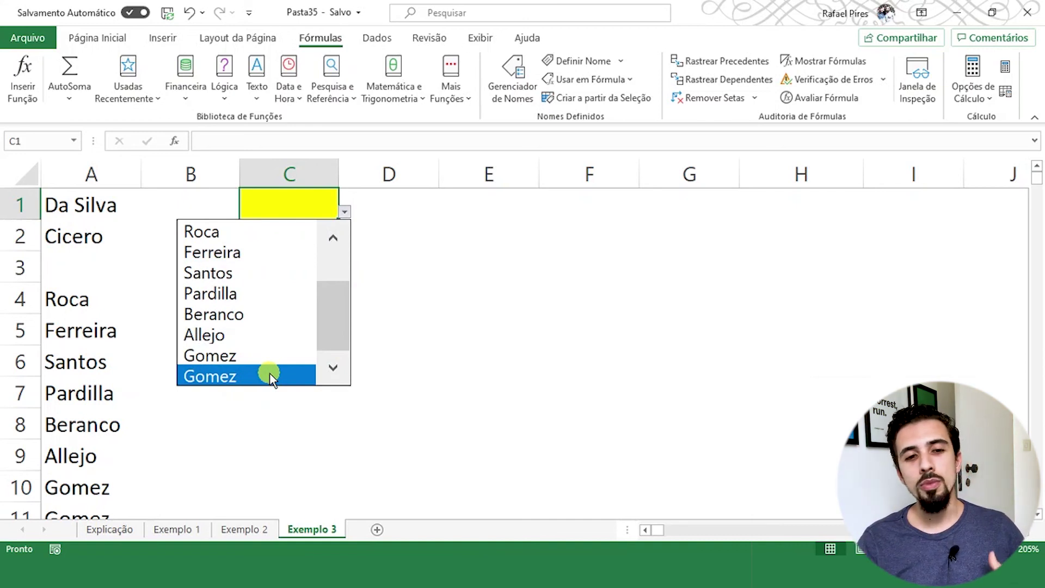
pyautogui.press('Escape')
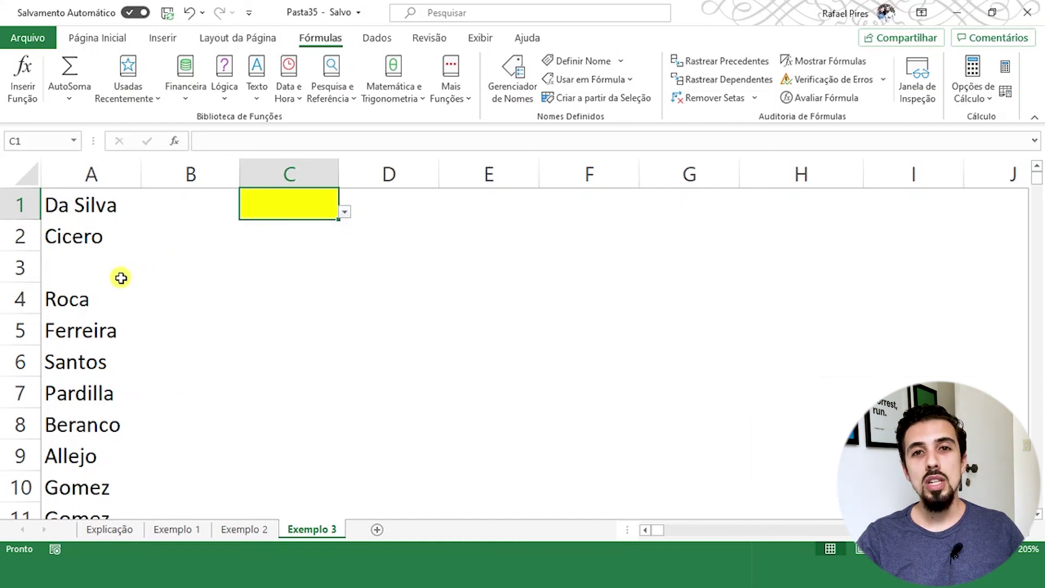
# Delete the blank cell A3 so the entries below shift up, and recheck C1's drop-down list
pyautogui.click(96, 260)
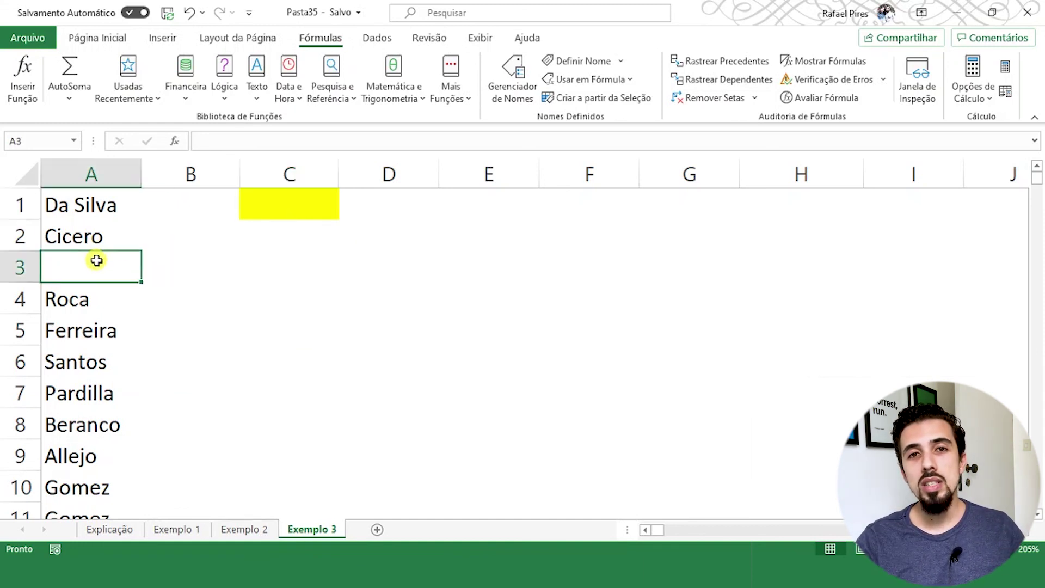
pyautogui.click(98, 38)
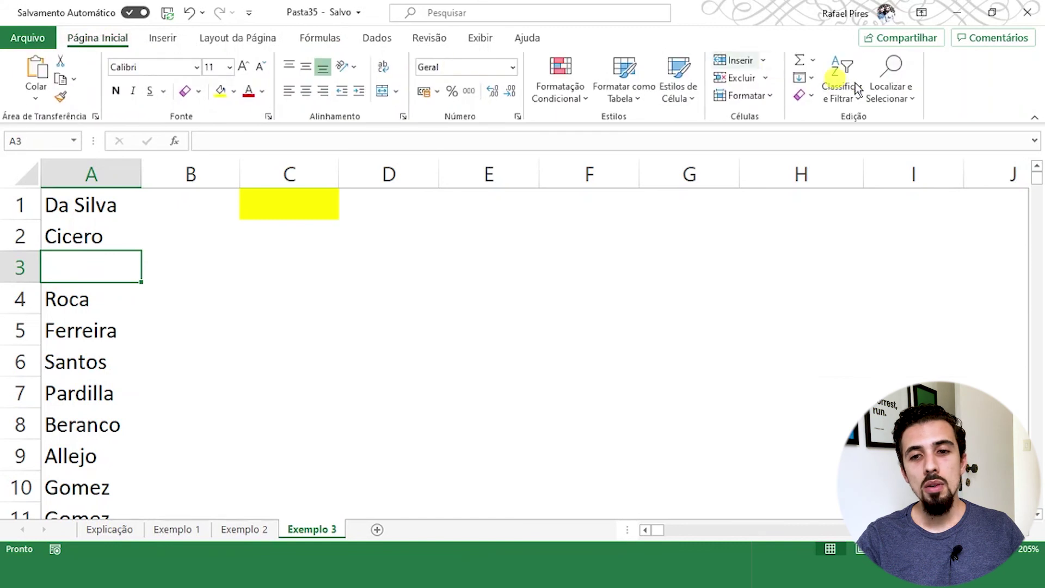
pyautogui.click(742, 79)
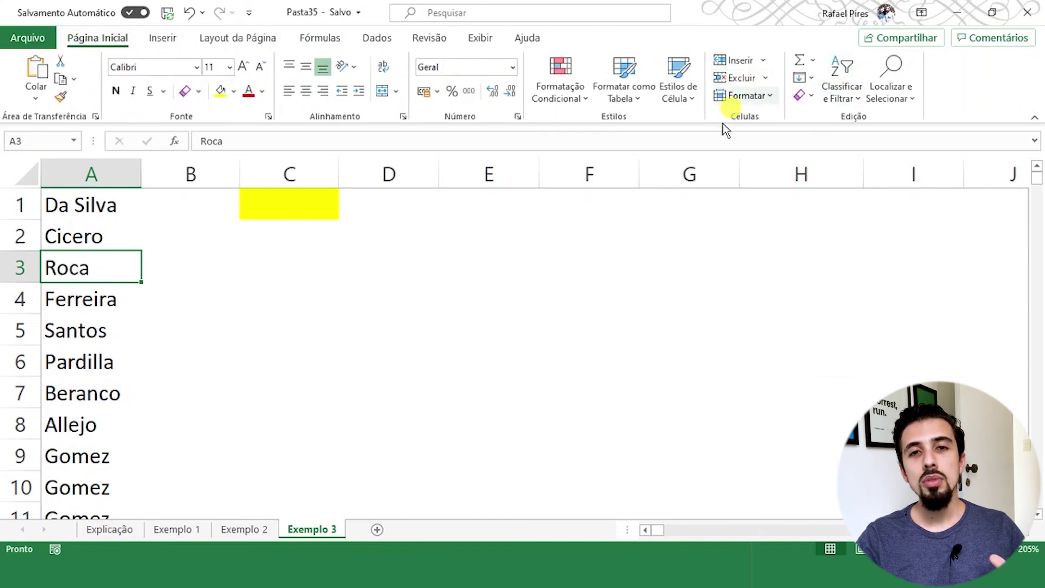
pyautogui.click(308, 203)
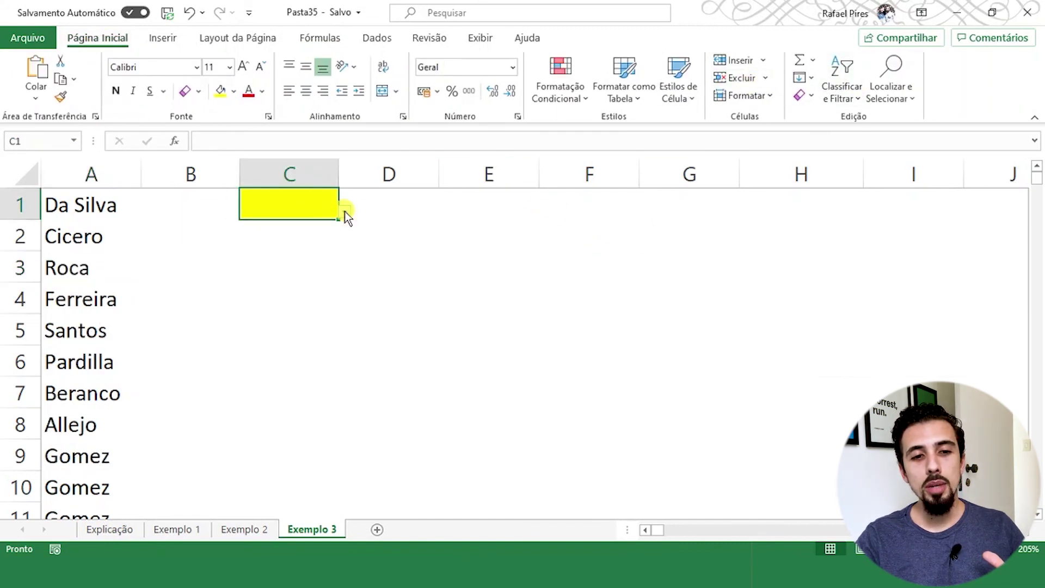
pyautogui.click(346, 212)
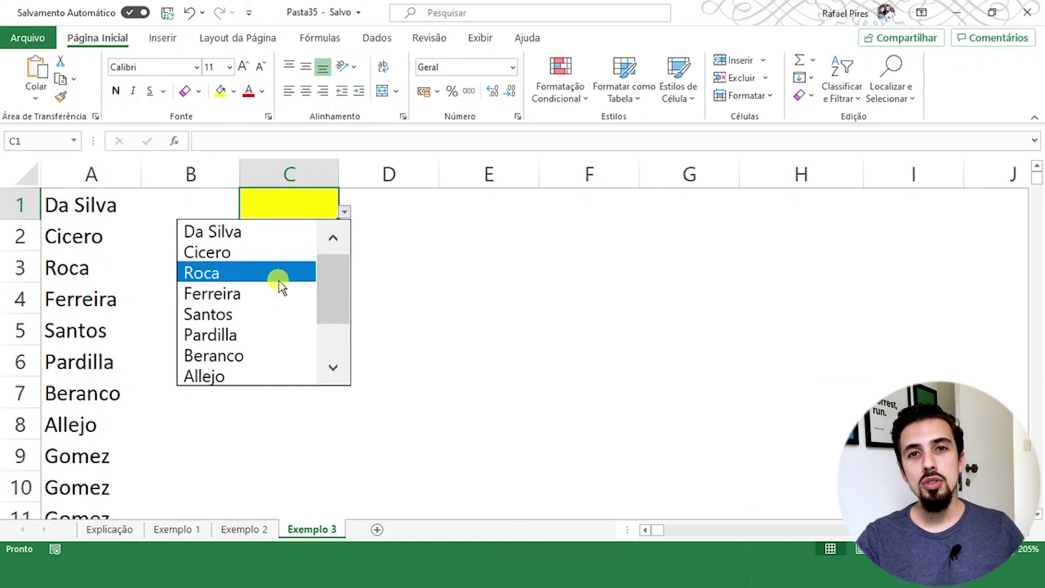
pyautogui.scroll(-1, 288, 267)
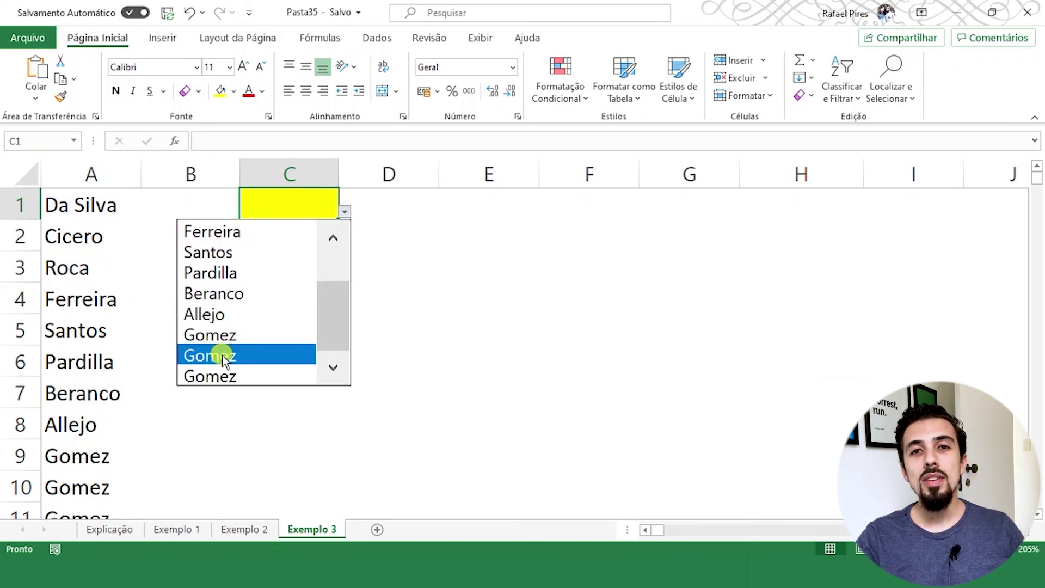
pyautogui.click(99, 236)
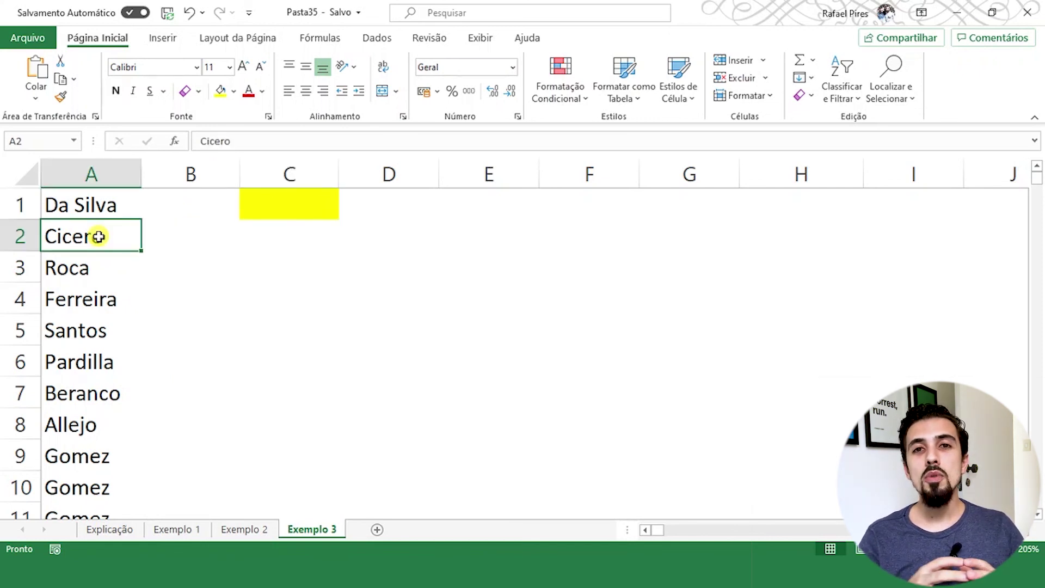